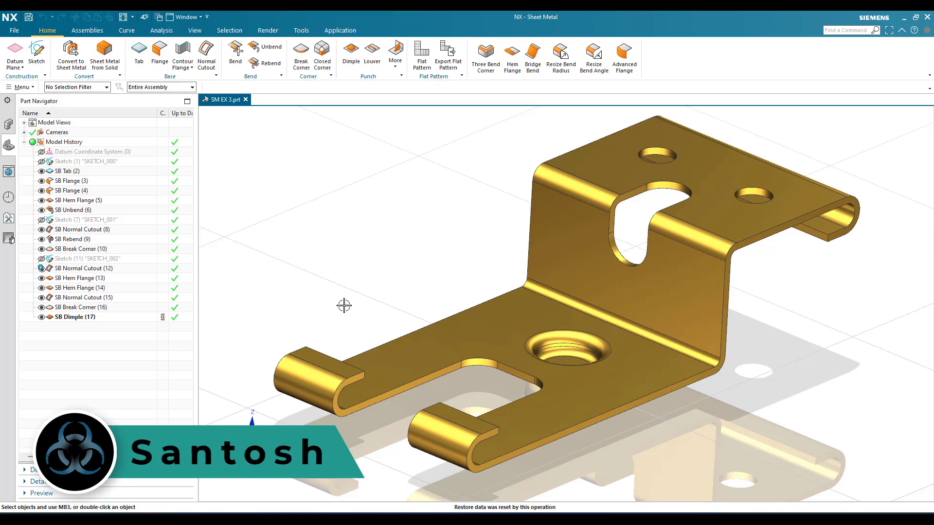
# - Examine the finished sheet metal bracket, including its flanges, hems, cutouts and dimple
pyautogui.scroll(-3, 426, 254)
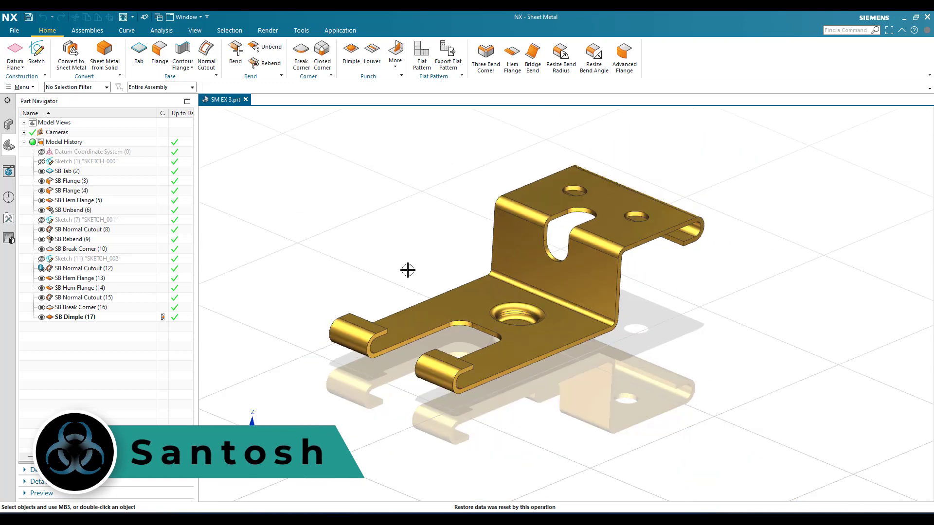
pyautogui.scroll(2, 407, 270)
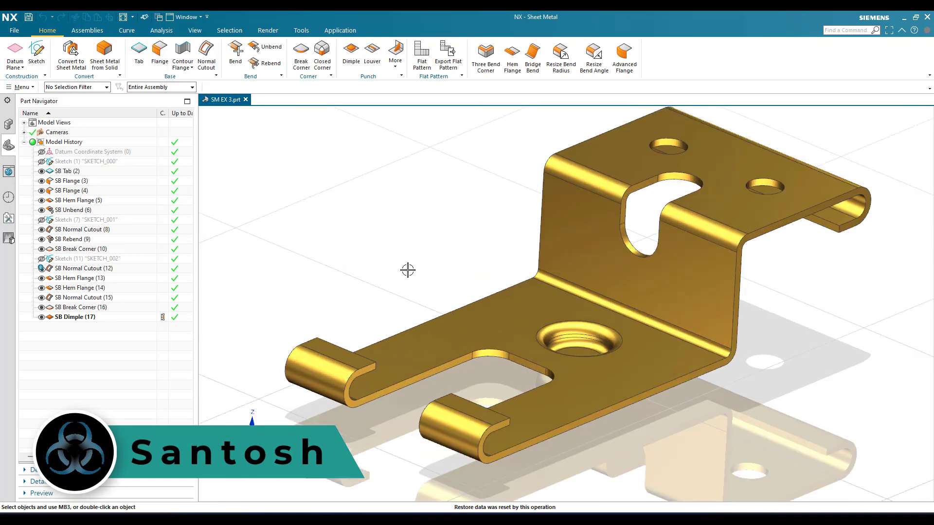
pyautogui.keyDown('shift'); pyautogui.moveTo(410, 276); pyautogui.dragTo(378, 263, button='middle'); pyautogui.keyUp('shift')
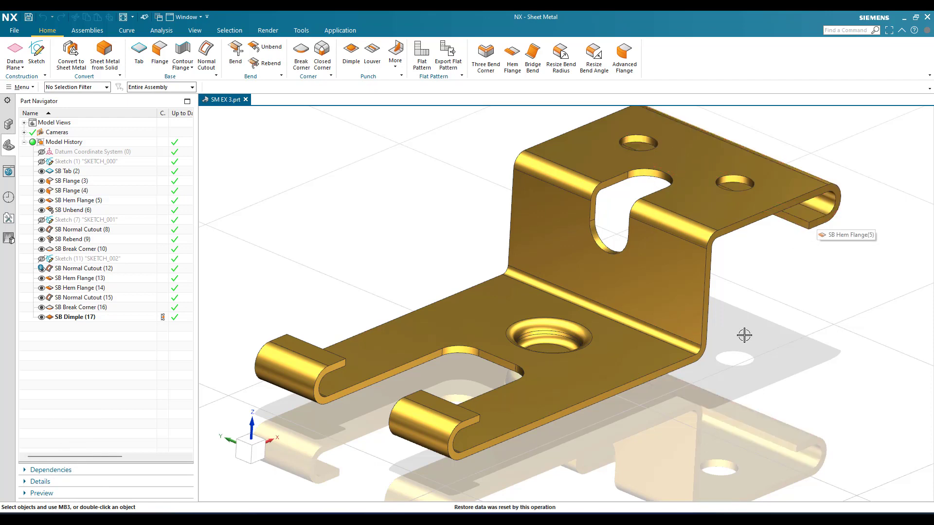
pyautogui.scroll(6, 600, 350)
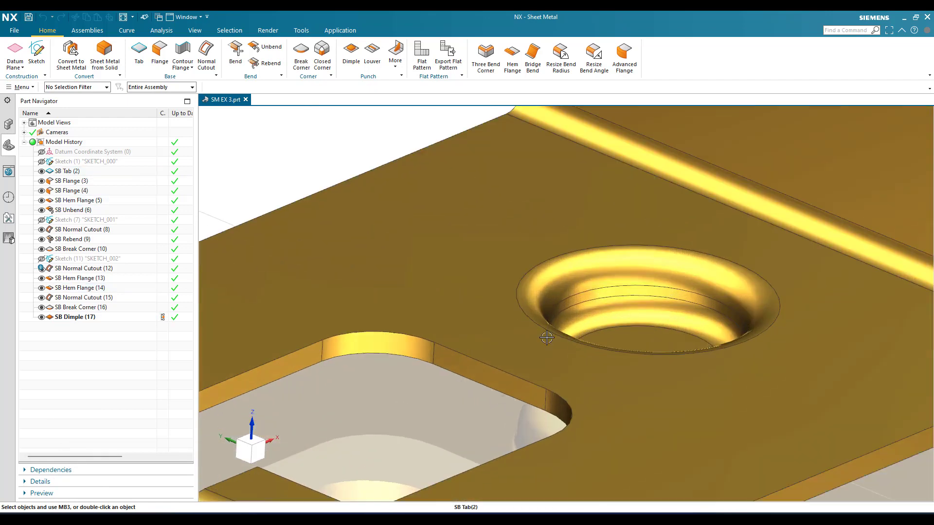
pyautogui.scroll(-8, 618, 314)
pyautogui.scroll(5, 511, 261)
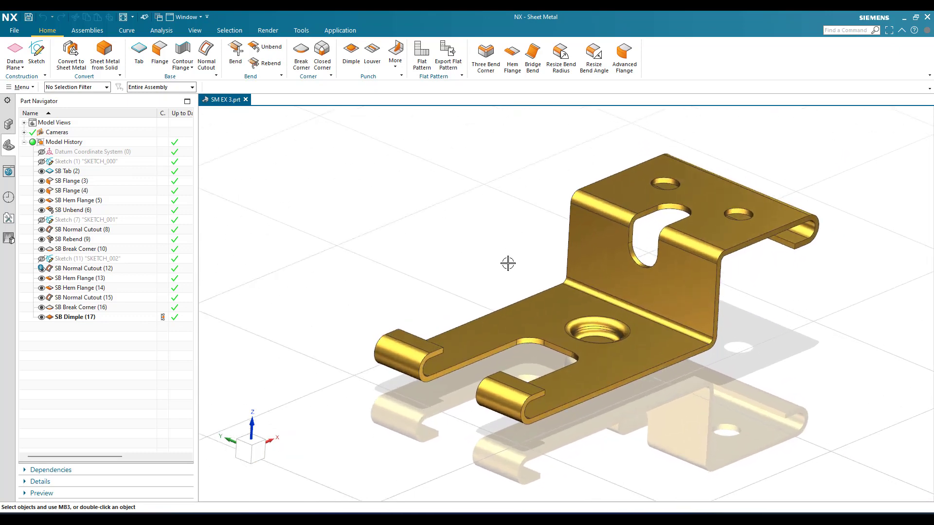
pyautogui.scroll(-4, 465, 253)
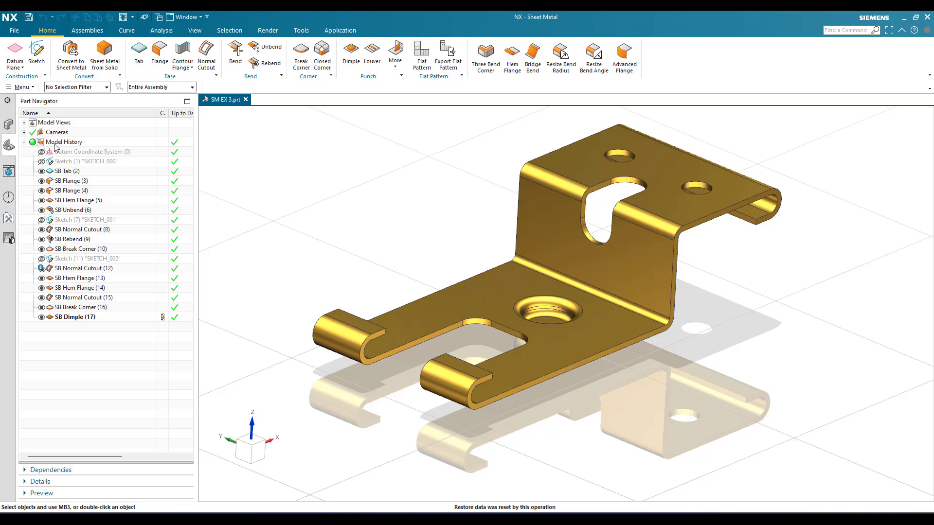
# - Create a new stand-alone millimetre part from the Model template and switch it to the Sheet Metal application
pyautogui.click(14, 30)
pyautogui.press('Escape')
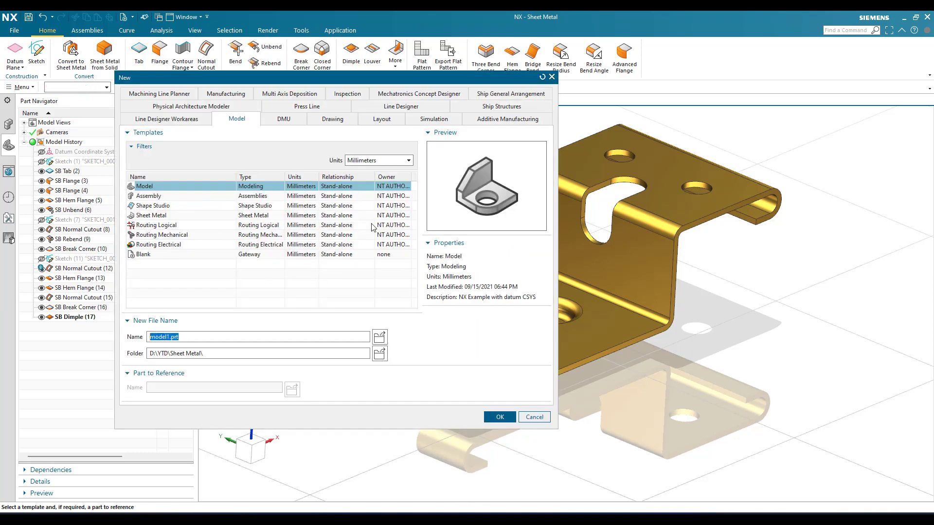
pyautogui.click(158, 216)
pyautogui.click(159, 188)
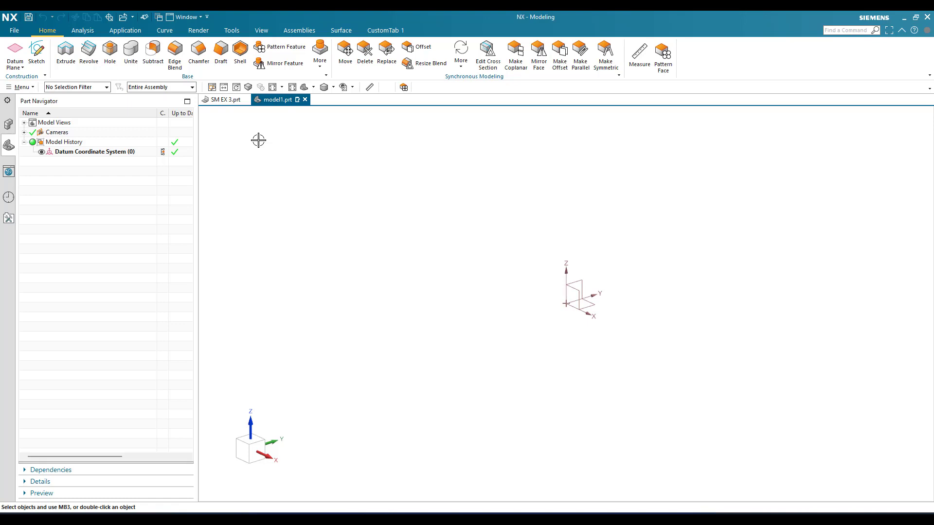
pyautogui.click(133, 31)
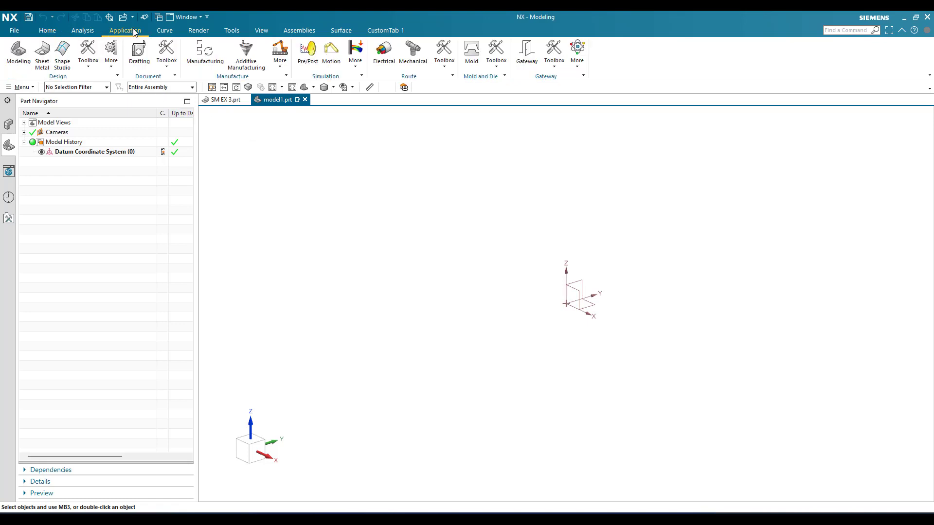
pyautogui.click(42, 50)
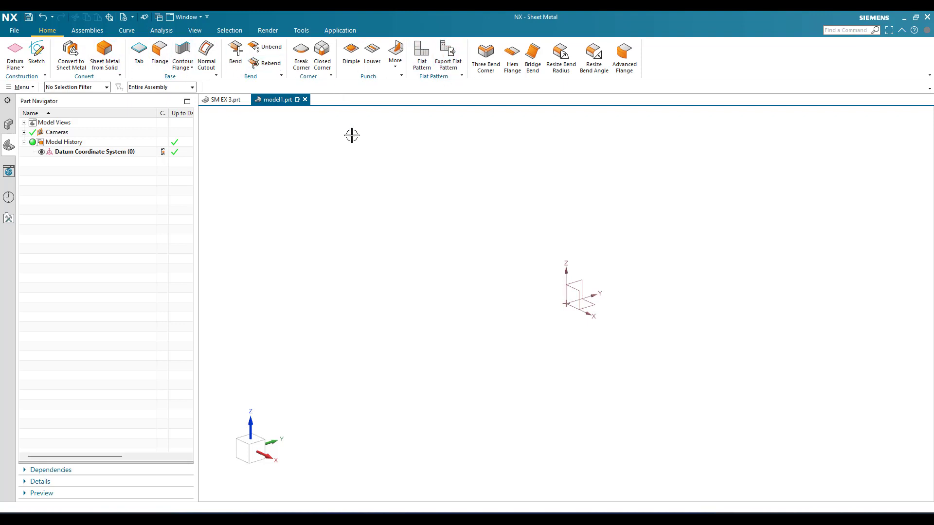
# - Start a sketch on the XY plane and draw a rectangle about 495 by 215 mm with one corner at the origin
pyautogui.click(37, 54)
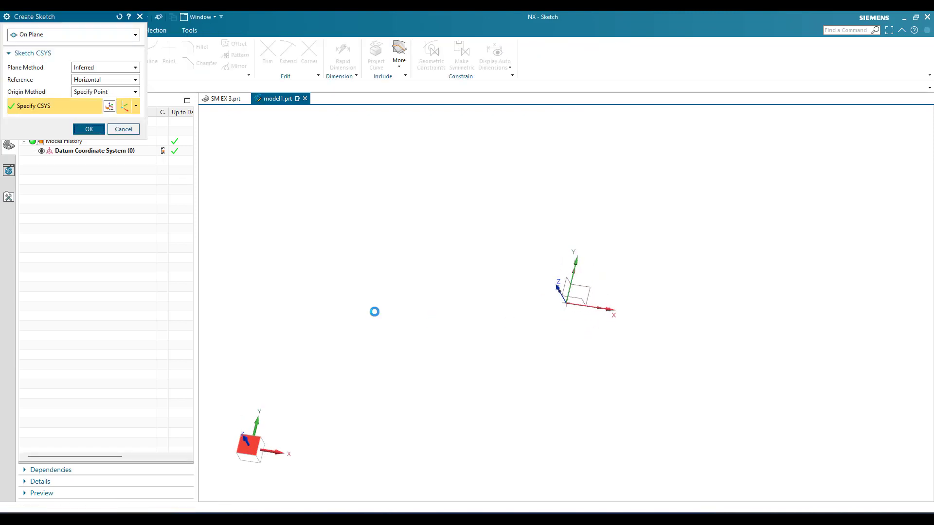
pyautogui.middleClick(375, 323)
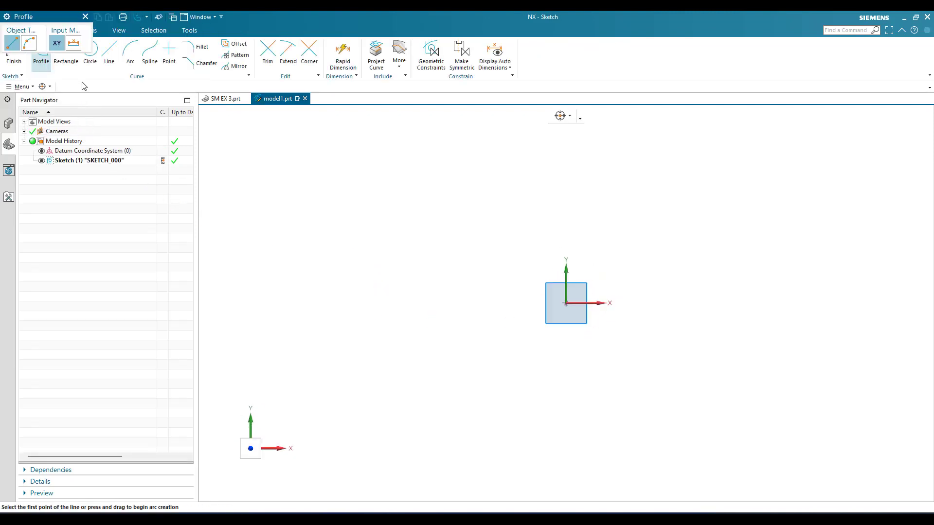
pyautogui.click(66, 61)
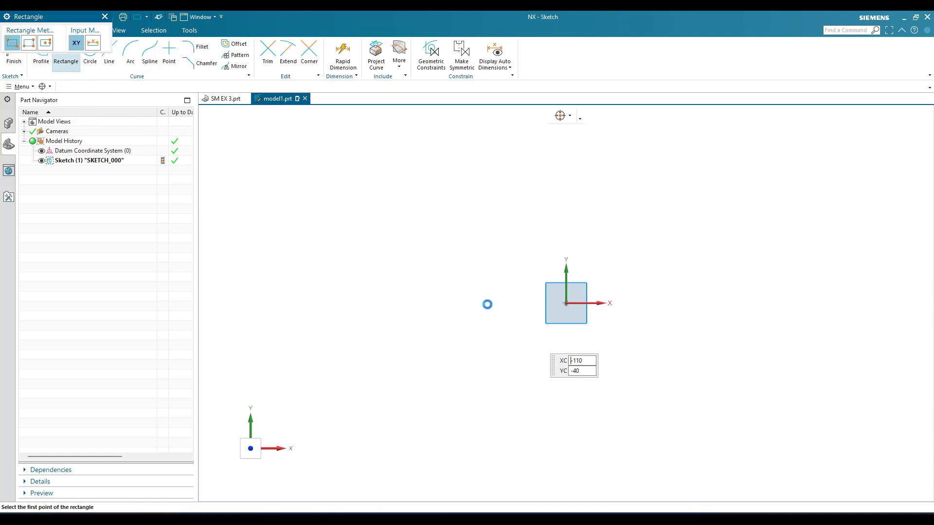
pyautogui.click(566, 303)
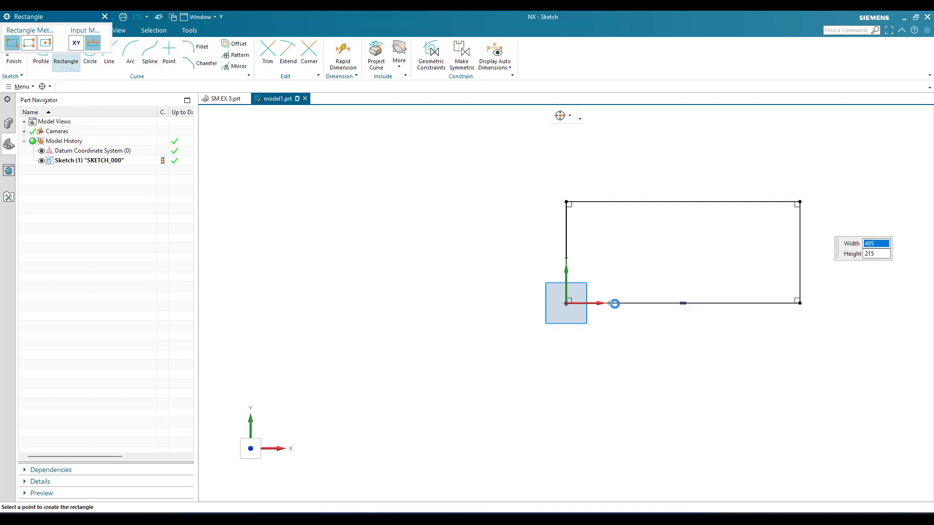
pyautogui.press('Return')
pyautogui.middleClick(623, 290)
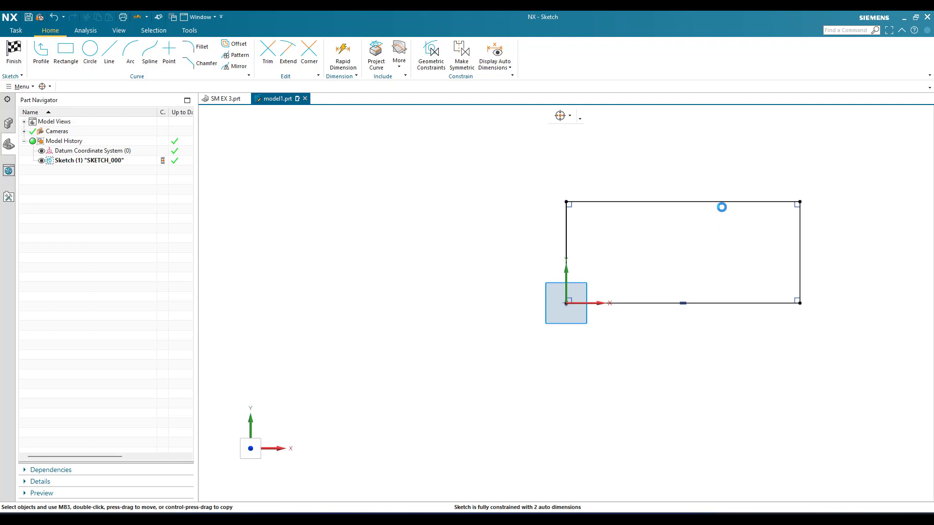
# - Dimension the rectangle's horizontal side and set it to 150 mm
pyautogui.press('d')
pyautogui.click(722, 201)
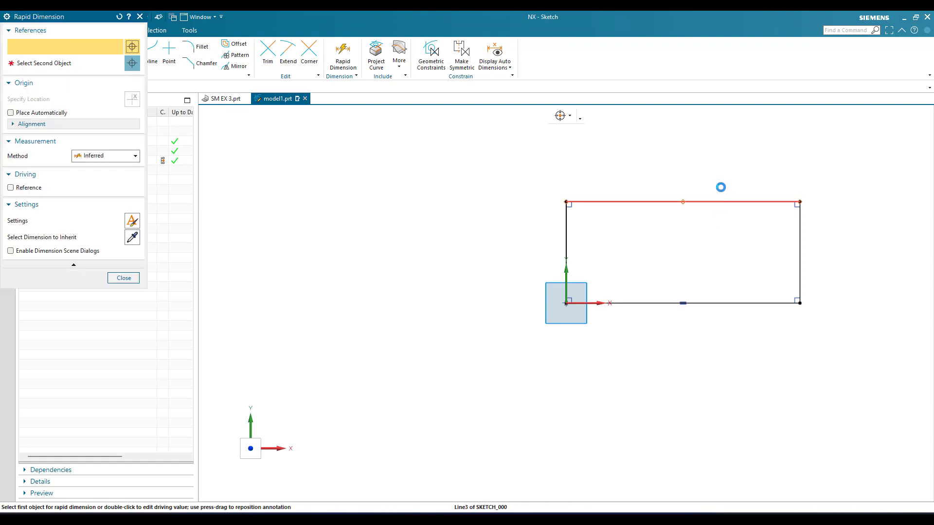
pyautogui.click(685, 157)
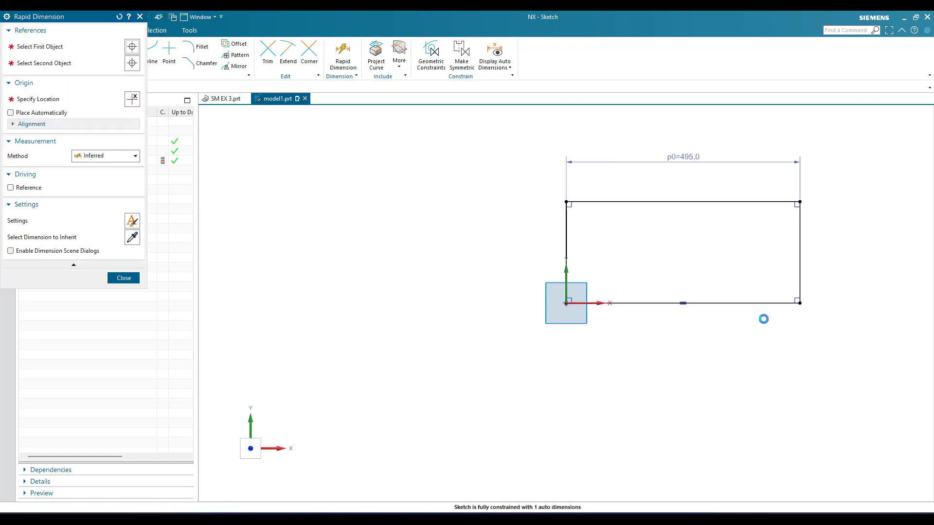
pyautogui.write('150')
pyautogui.press('Return')
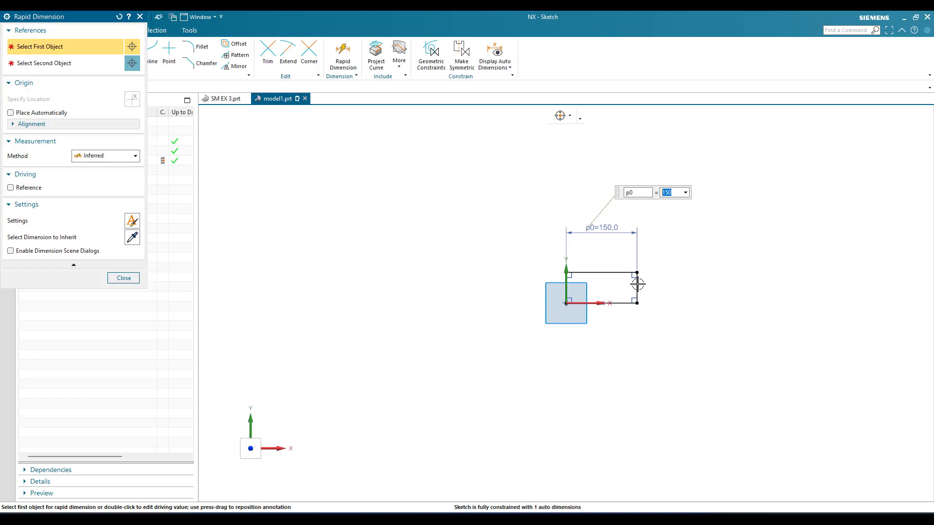
# - Dimension the rectangle's vertical side, set it to 100 mm, and finish the sketch
pyautogui.click(638, 284)
pyautogui.scroll(4, 638, 284)
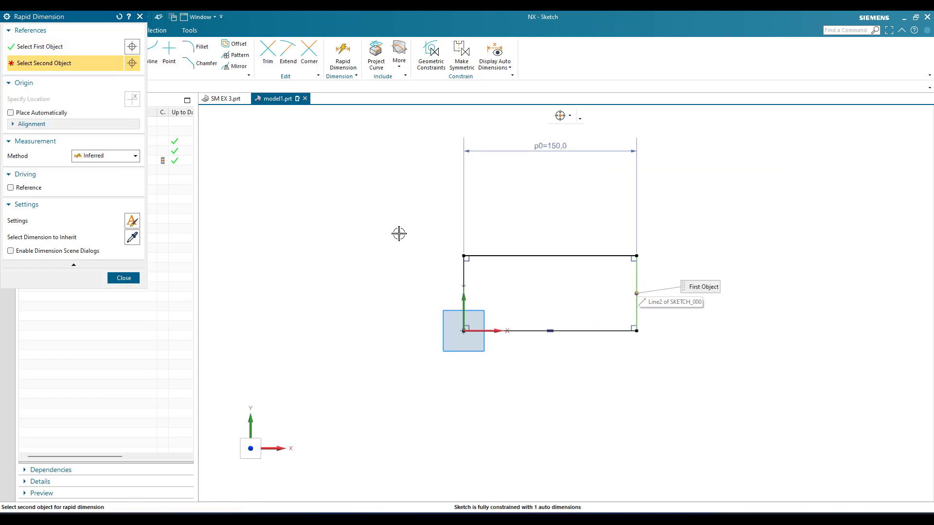
pyautogui.click(73, 47)
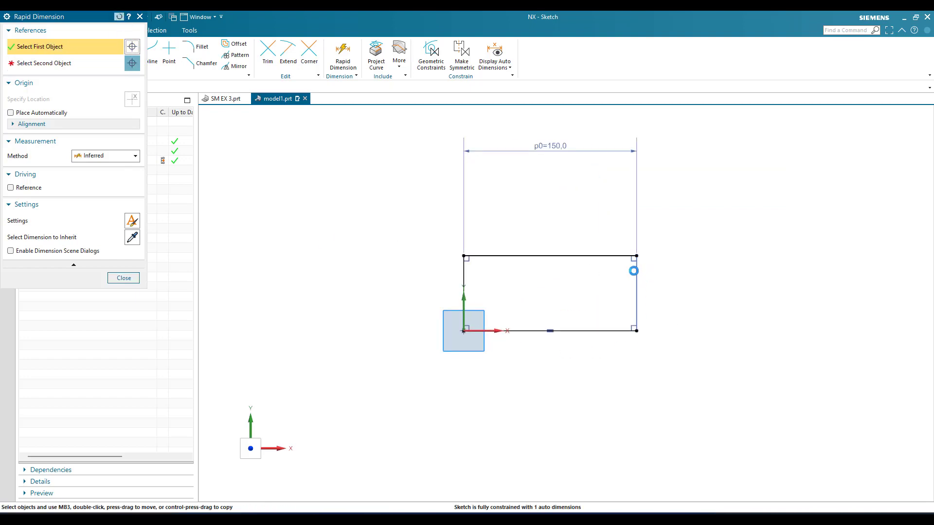
pyautogui.click(639, 271)
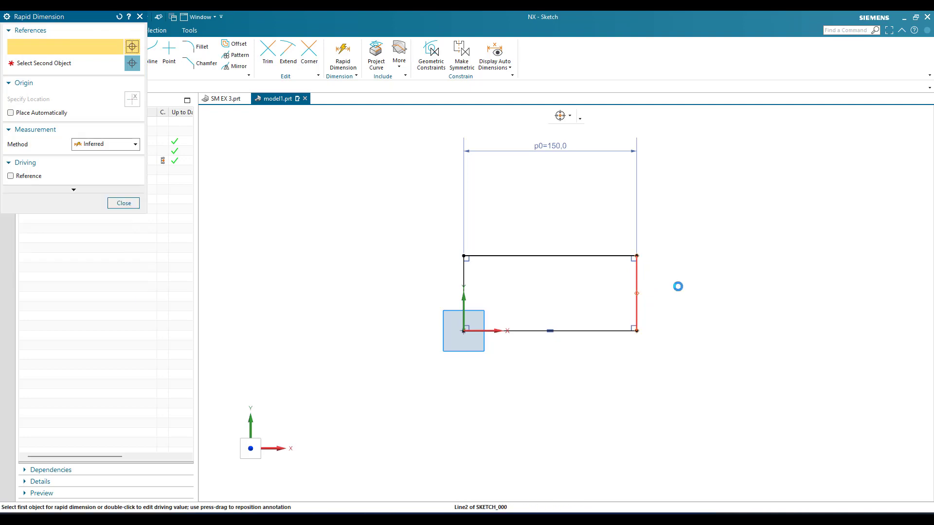
pyautogui.click(682, 301)
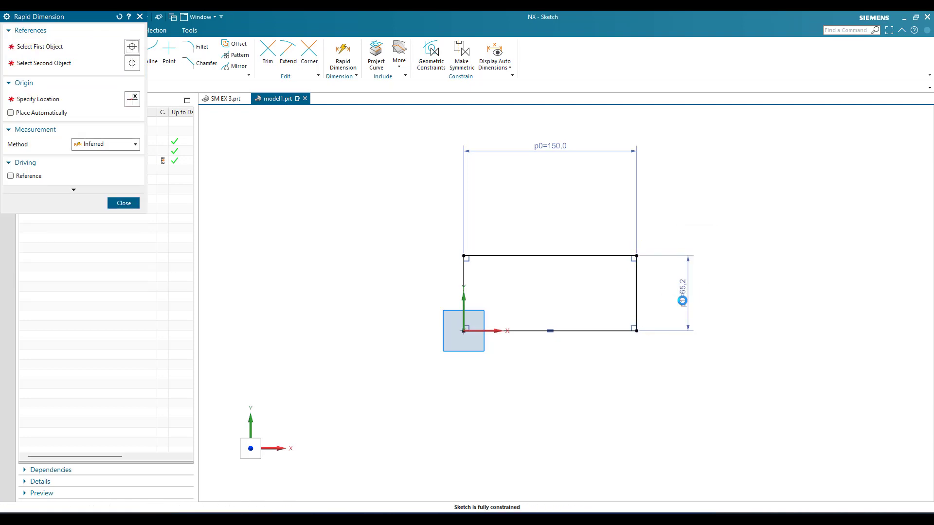
pyautogui.write('100')
pyautogui.press('Return')
pyautogui.press('Escape')
pyautogui.scroll(-1, 536, 344)
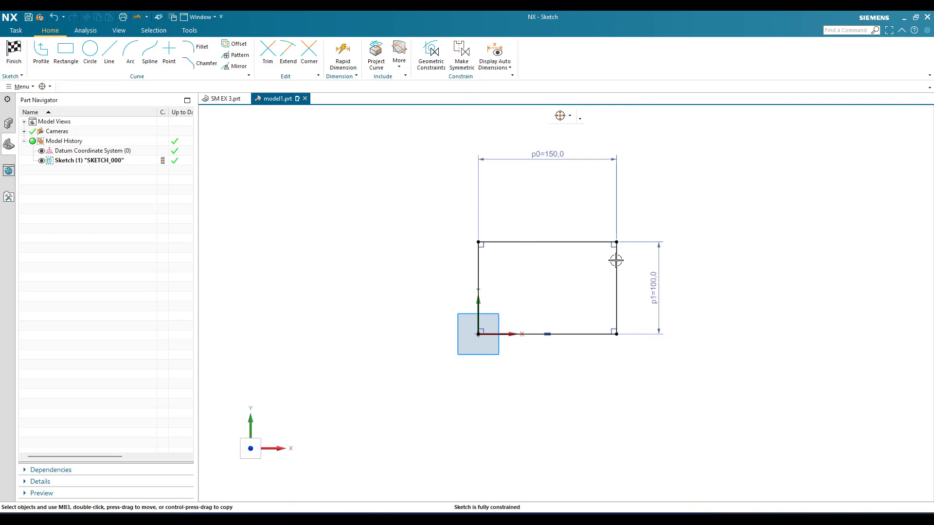
pyautogui.click(13, 51)
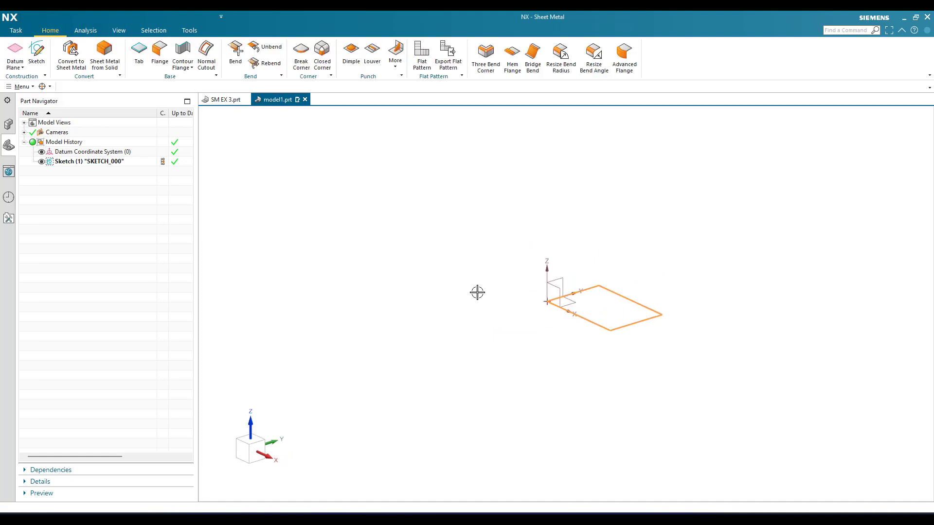
# - Create a sheet metal tab from the rectangular sketch
pyautogui.moveTo(440, 329)
pyautogui.mouseDown(button='middle')
pyautogui.moveTo(463, 344)
pyautogui.moveTo(455, 341)
pyautogui.mouseUp(button='middle')
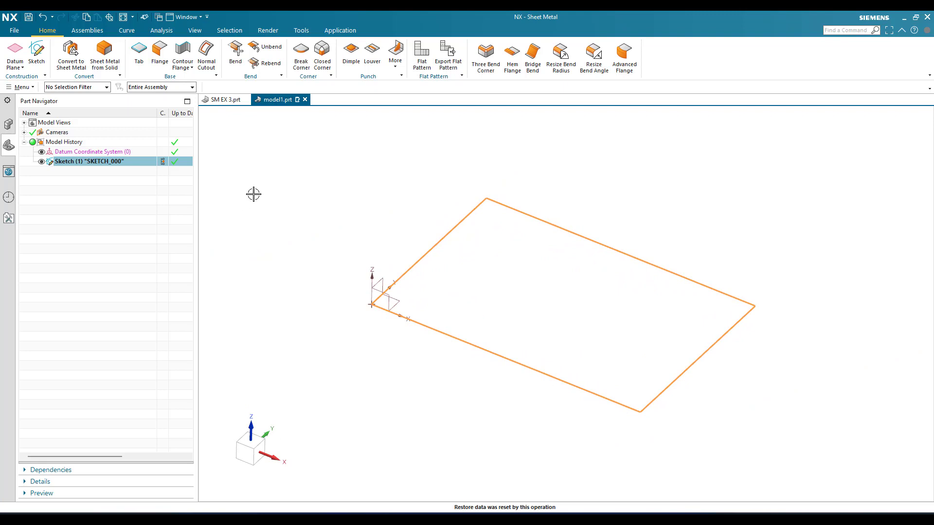
pyautogui.click(141, 63)
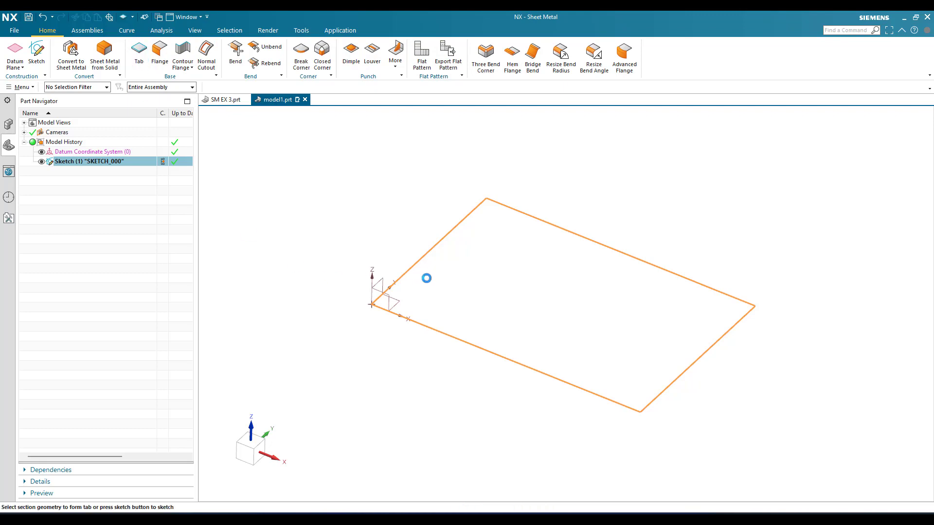
pyautogui.click(54, 146)
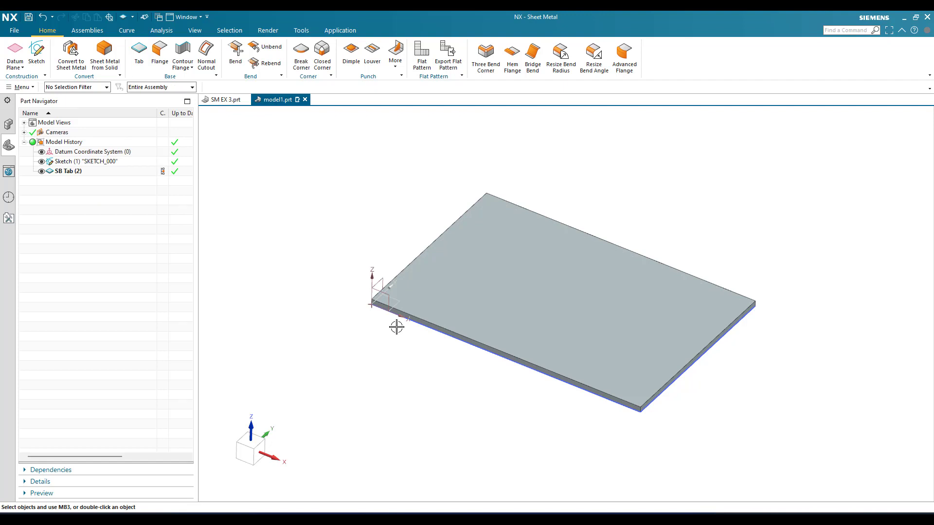
# - Add a full-width 90° flange 50 mm long, bent upward from the tab's short edge opposite the origin
pyautogui.moveTo(415, 351); pyautogui.dragTo(354, 233, button='middle')
pyautogui.moveTo(424, 304)
pyautogui.mouseDown(button='middle')
pyautogui.moveTo(448, 285)
pyautogui.moveTo(411, 309)
pyautogui.mouseUp(button='middle')
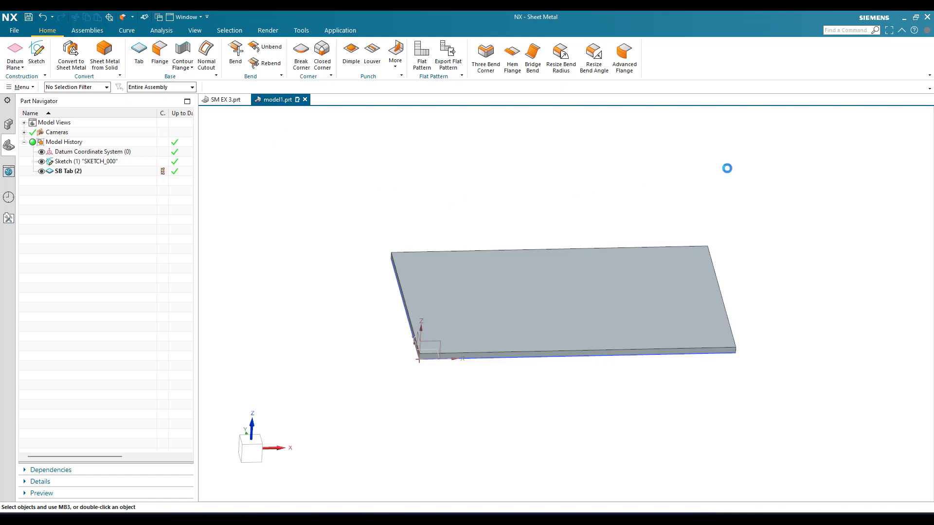
pyautogui.scroll(4, 730, 299)
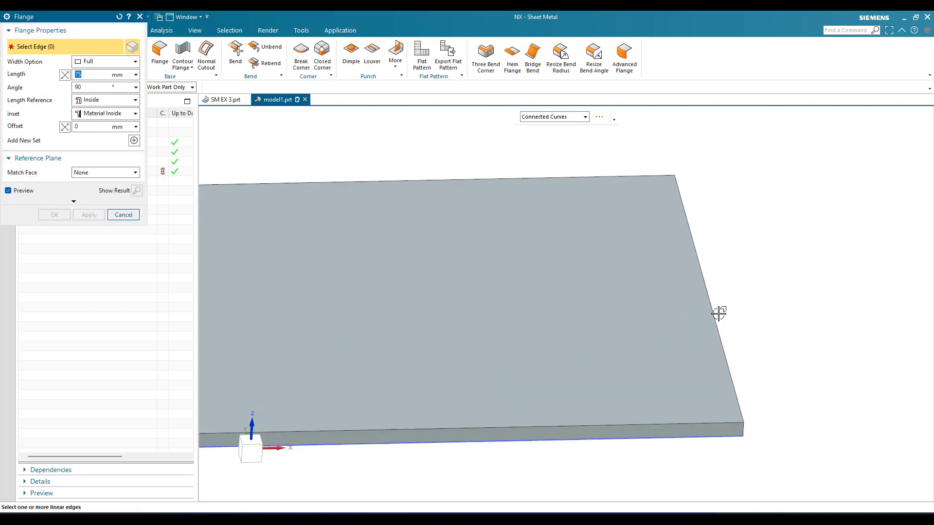
pyautogui.click(719, 317)
pyautogui.scroll(-4, 674, 247)
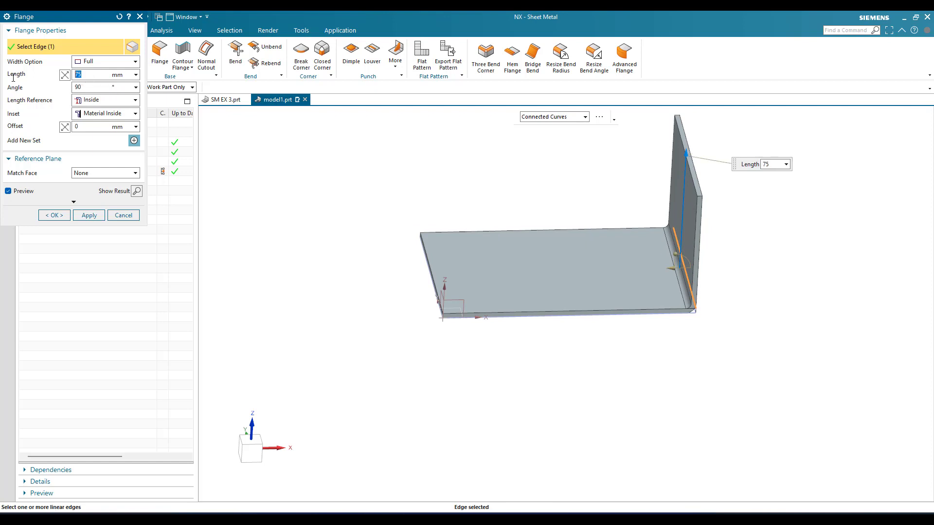
pyautogui.press('Return')
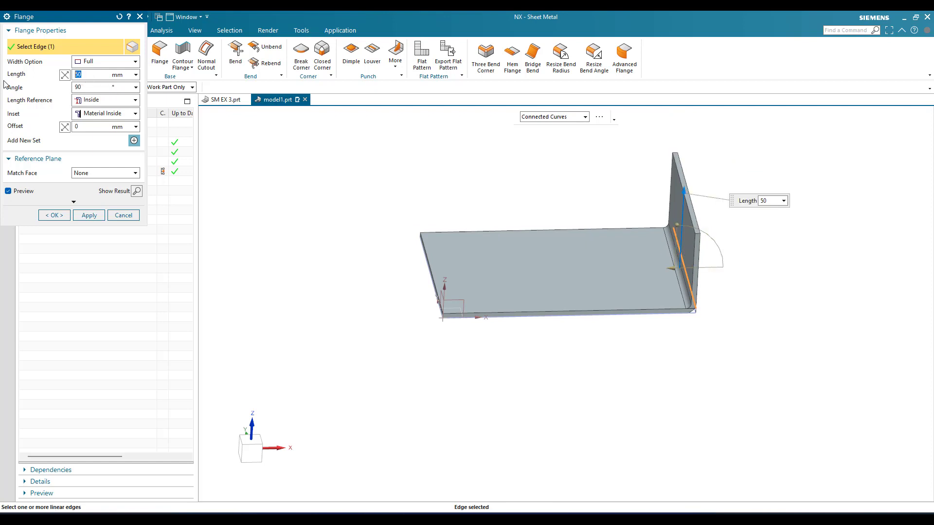
pyautogui.click(50, 219)
# - Add a full-width 90° flange 75 mm long on the upright flange's top edge, extending outward away from the tab
pyautogui.scroll(5, 725, 200)
pyautogui.click(655, 279)
pyautogui.click(354, 155)
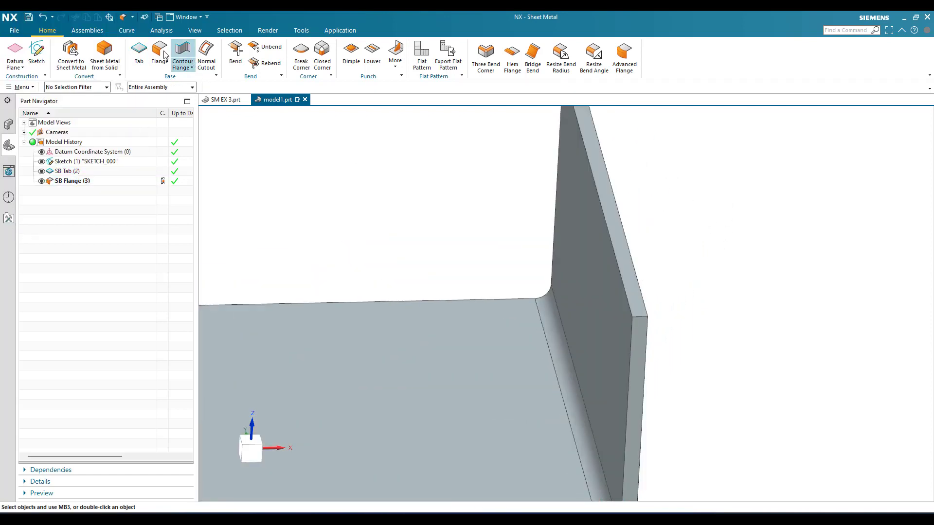
pyautogui.click(636, 263)
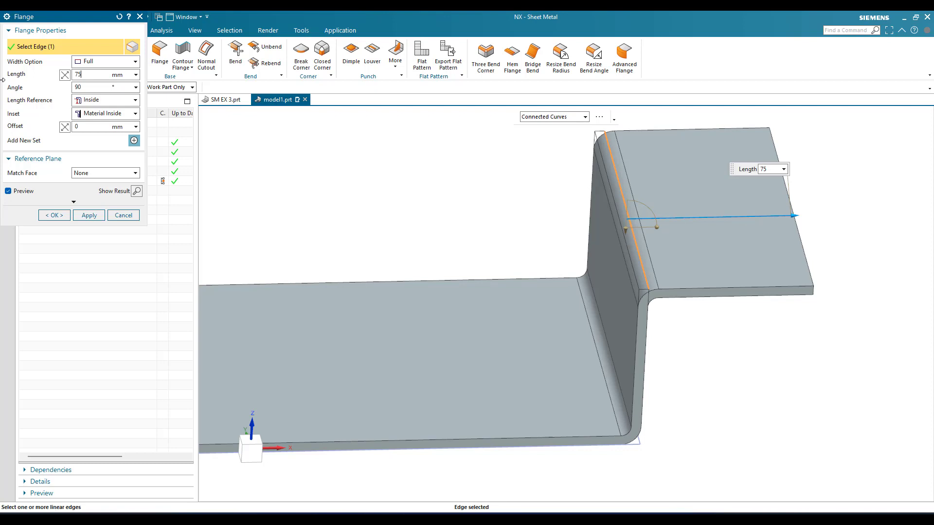
pyautogui.click(54, 215)
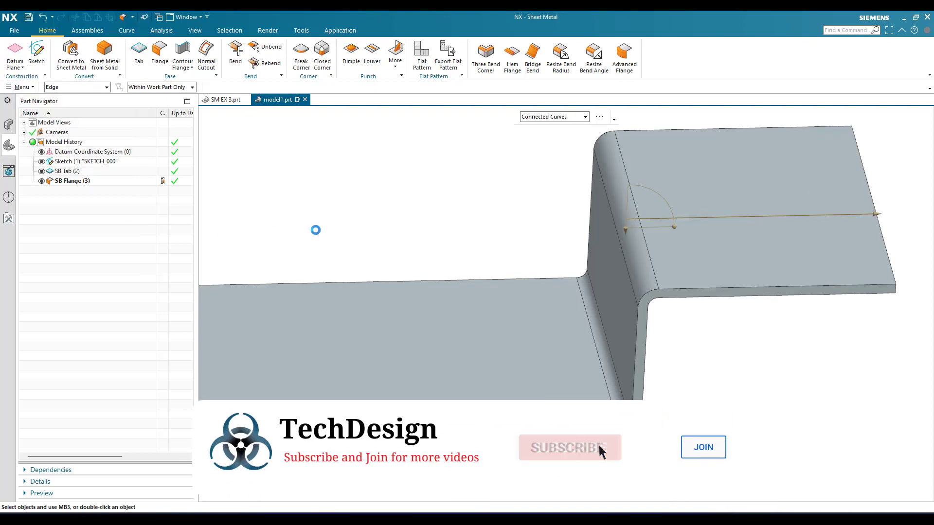
pyautogui.scroll(-5, 542, 229)
pyautogui.moveTo(501, 232); pyautogui.dragTo(538, 264, button='middle')
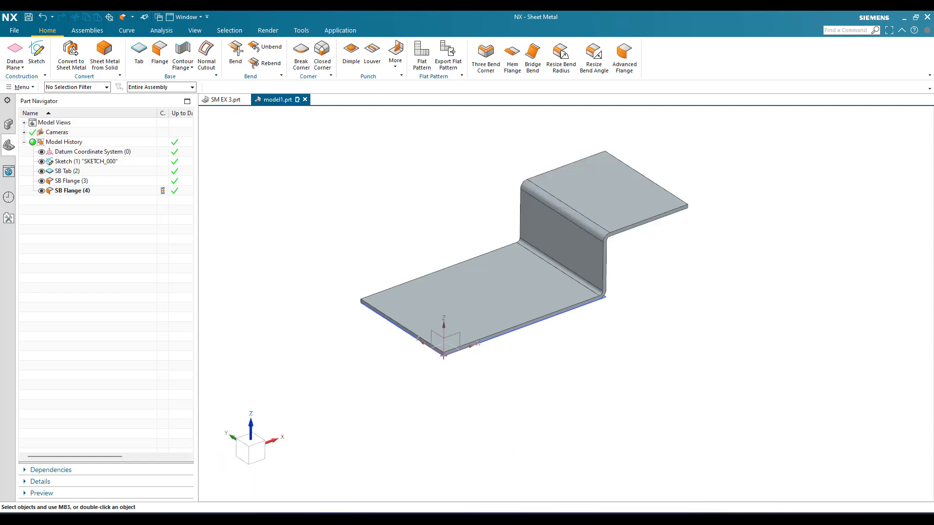
# - Add an open hem with Material Inside inset, 5 mm bend radius and 10 mm flange length along the upper flange's outer edge, curling underneath
pyautogui.moveTo(402, 244); pyautogui.dragTo(601, 277, button='middle')
pyautogui.scroll(5, 630, 187)
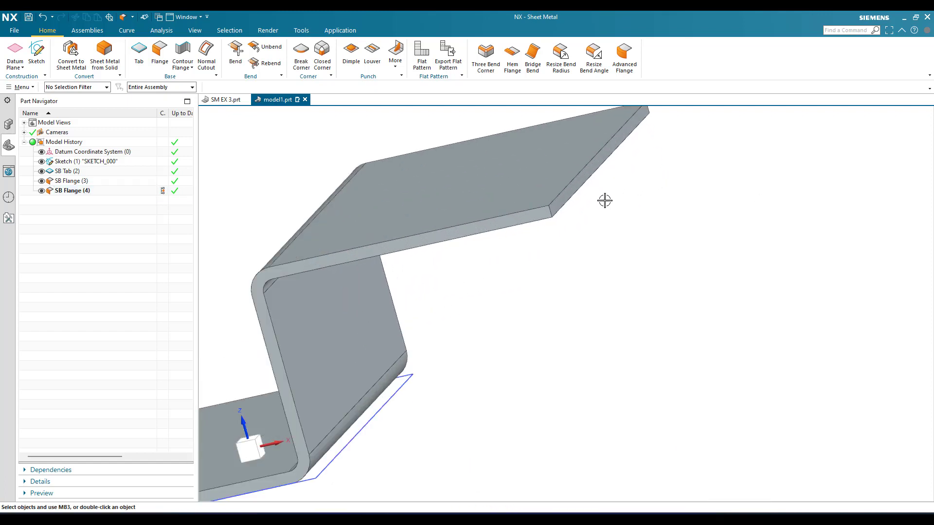
pyautogui.click(511, 68)
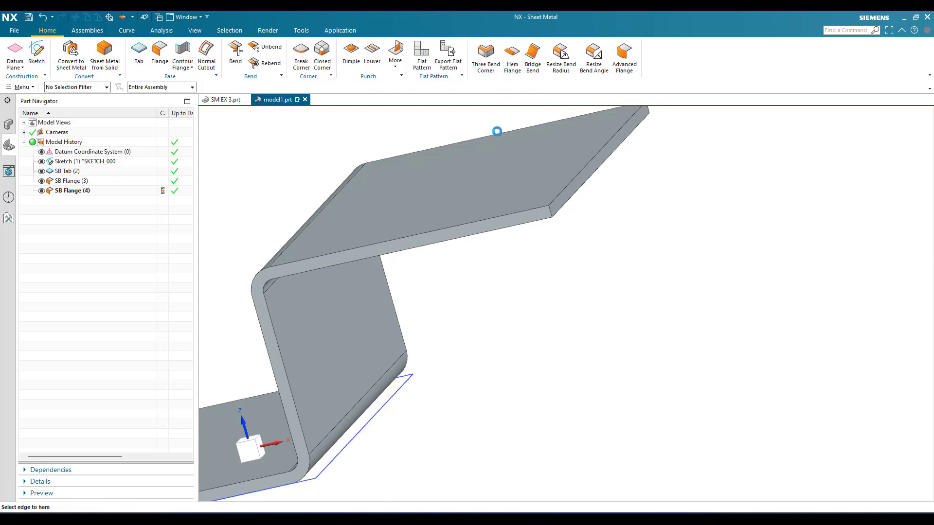
pyautogui.click(555, 218)
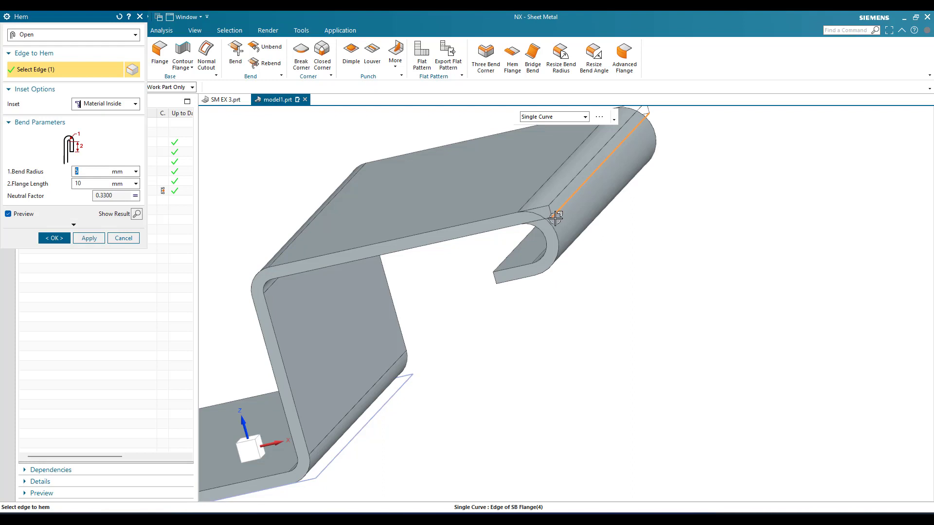
pyautogui.scroll(2, 555, 218)
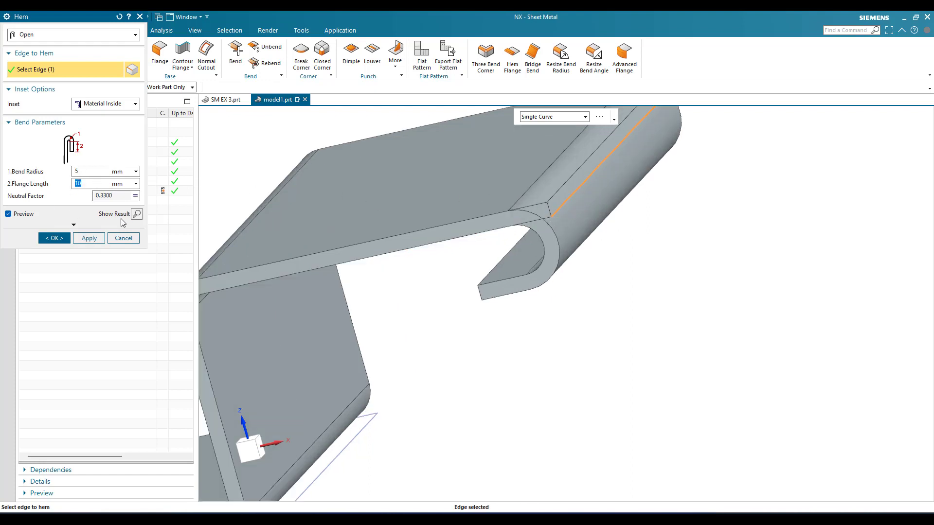
pyautogui.click(42, 35)
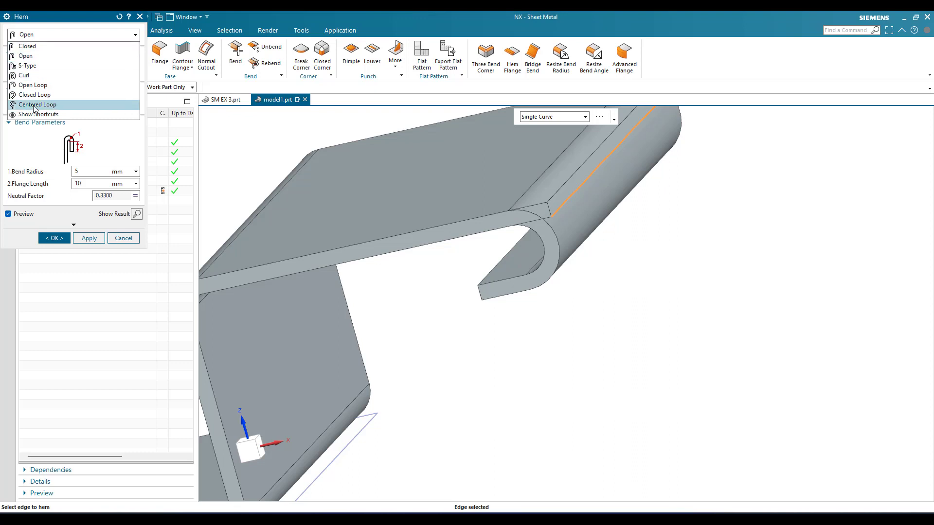
pyautogui.click(67, 23)
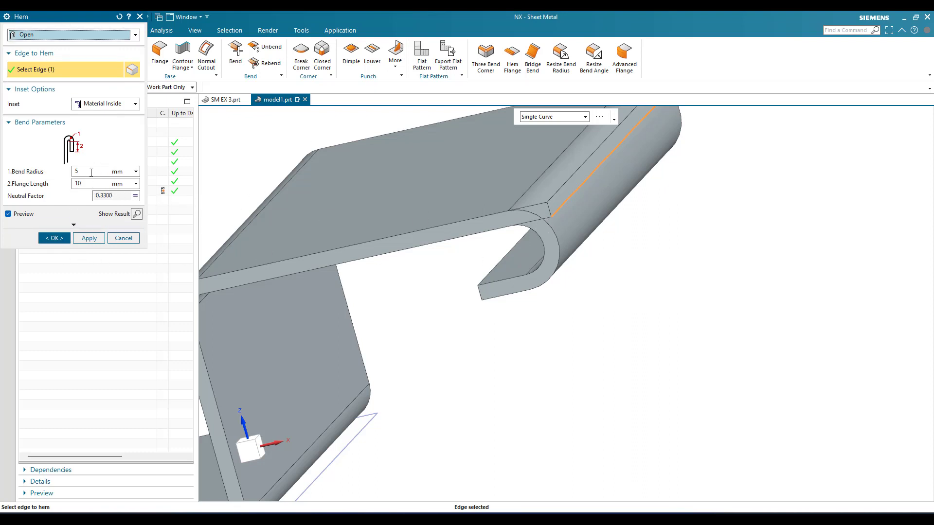
pyautogui.click(53, 238)
pyautogui.moveTo(646, 233); pyautogui.dragTo(626, 209, button='middle')
pyautogui.scroll(3, 625, 214)
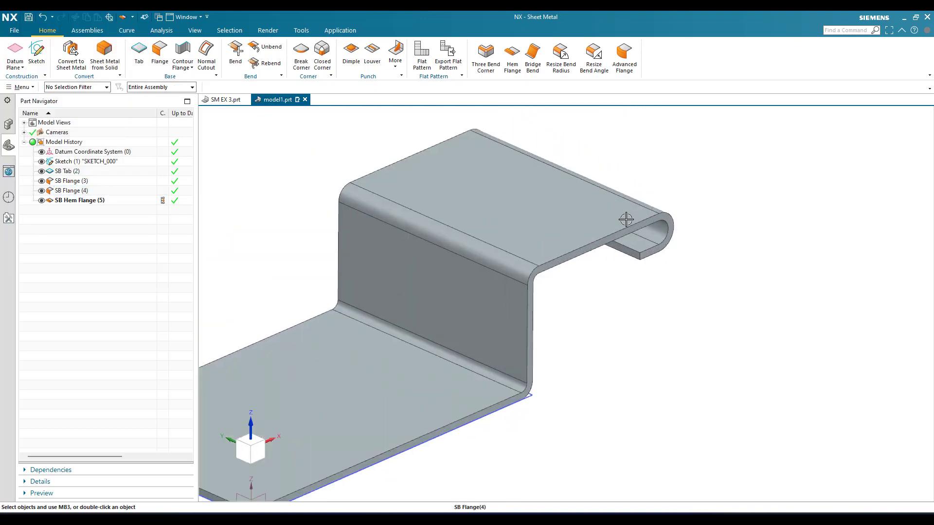
pyautogui.scroll(-4, 626, 215)
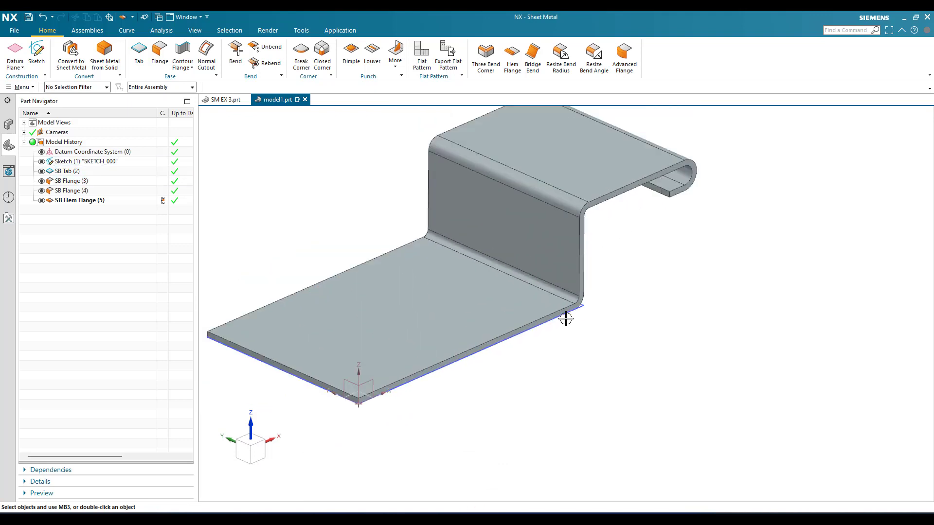
pyautogui.scroll(5, 544, 193)
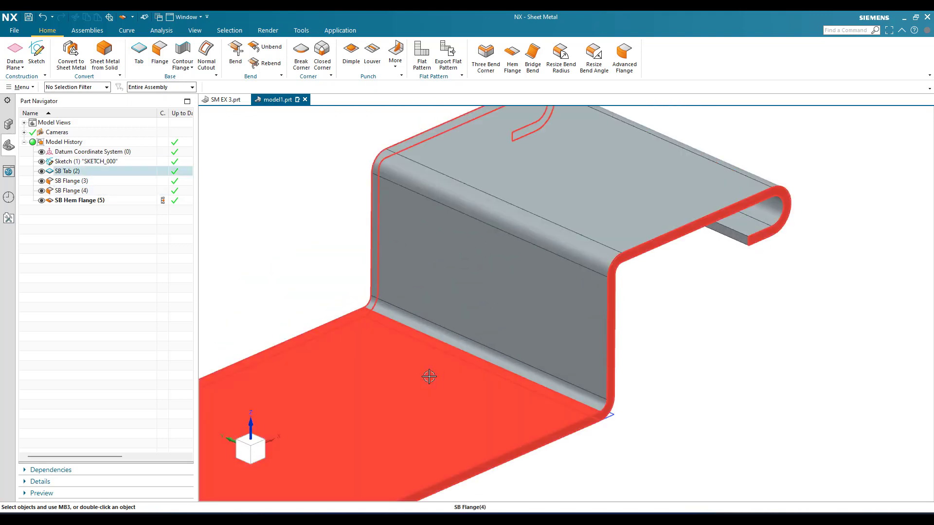
pyautogui.scroll(-5, 446, 358)
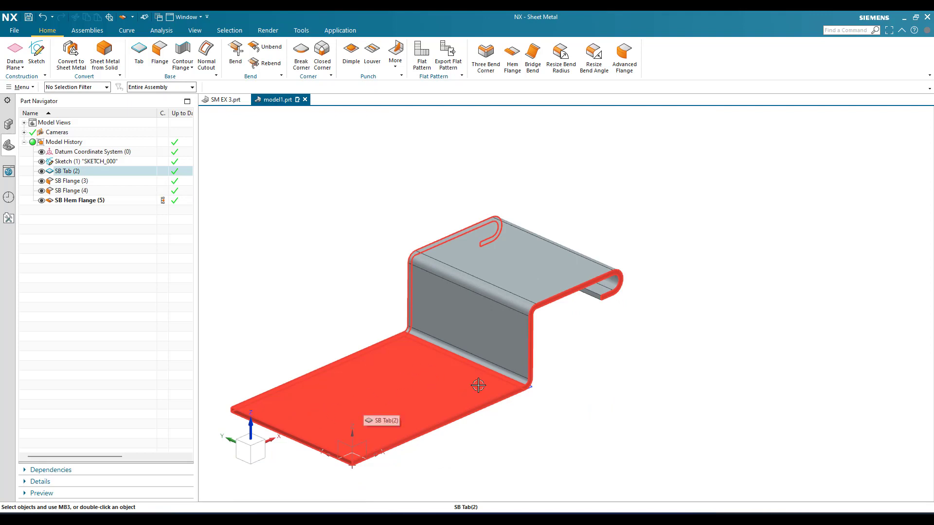
pyautogui.scroll(3, 453, 386)
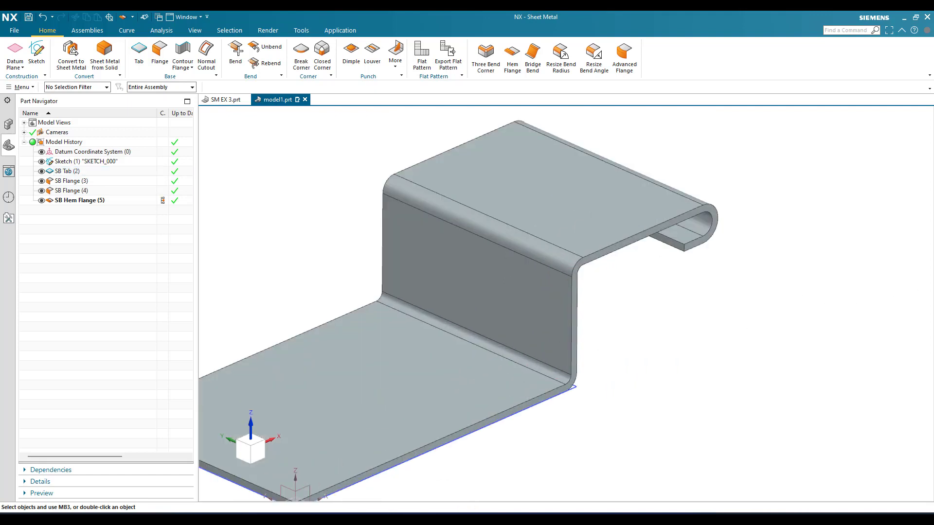
pyautogui.scroll(-1, 367, 261)
pyautogui.scroll(1, 362, 244)
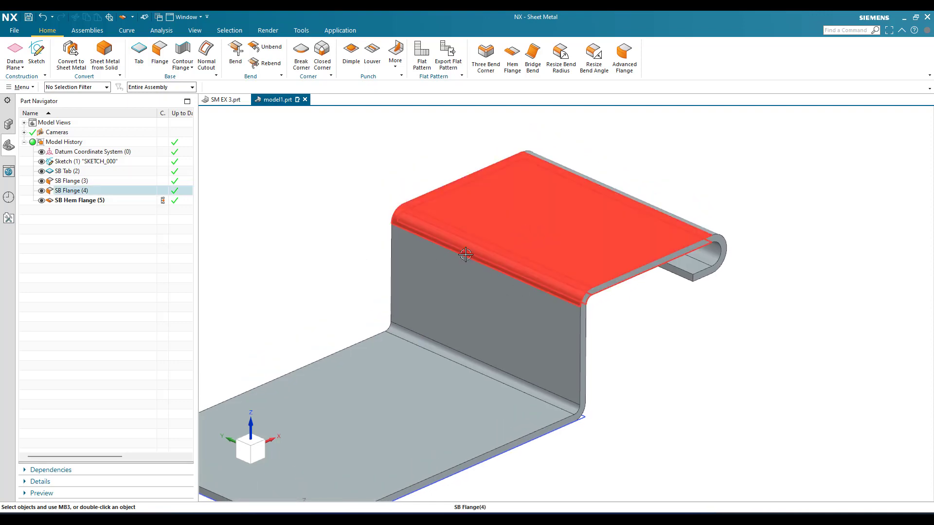
# - Examine the slotted cutout across the upper bend in the reference part SM EX 3.prt, and return to model1.prt
pyautogui.click(223, 100)
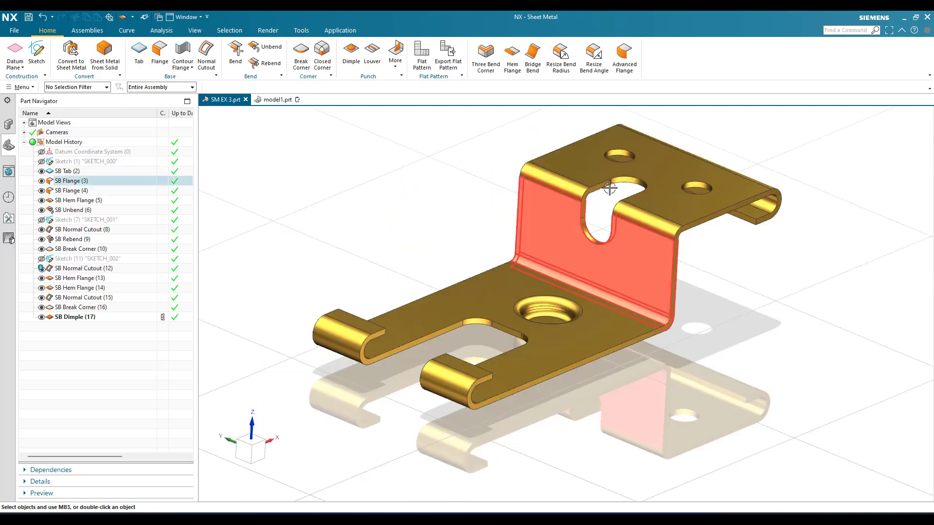
pyautogui.scroll(5, 544, 196)
pyautogui.scroll(-5, 561, 284)
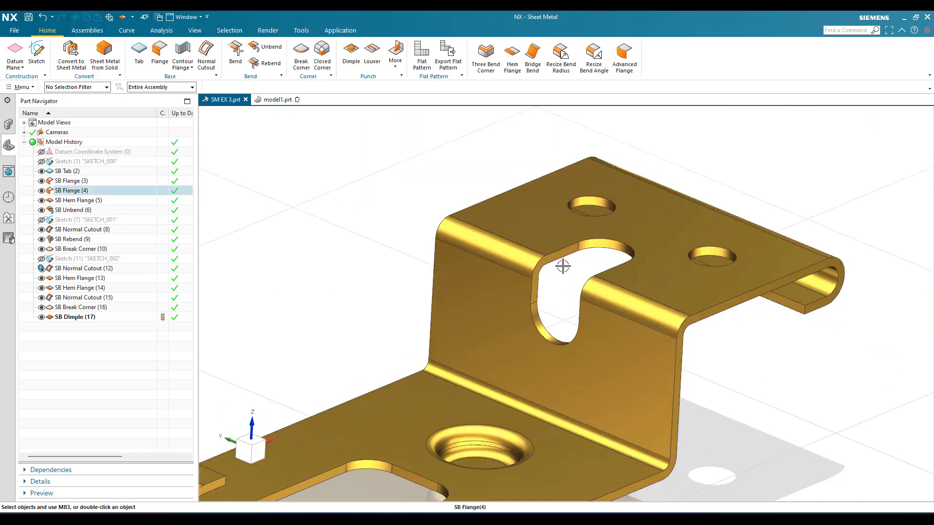
pyautogui.scroll(4, 563, 265)
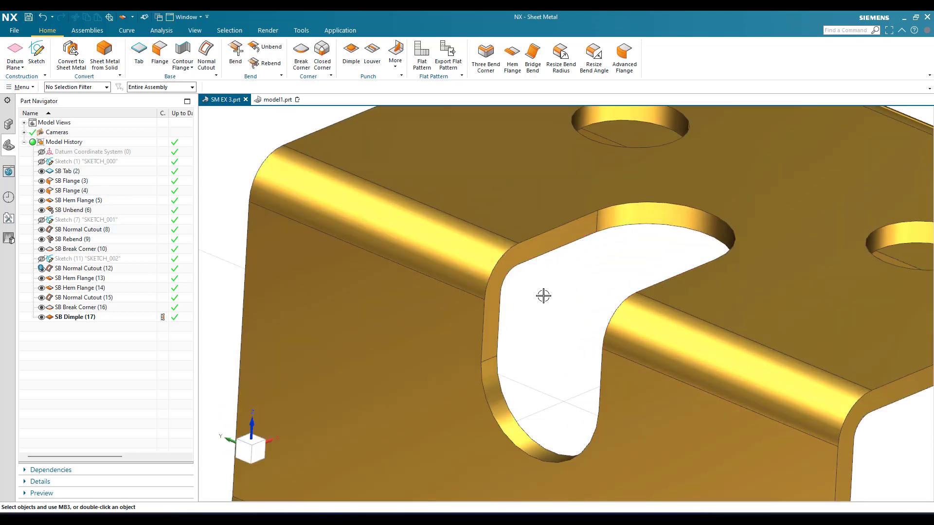
pyautogui.scroll(-5, 544, 296)
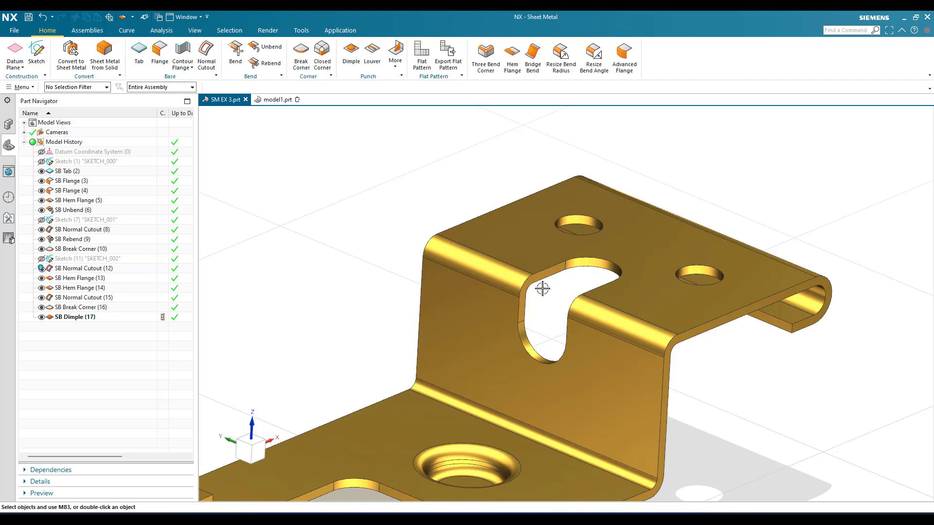
pyautogui.scroll(4, 525, 291)
pyautogui.scroll(-4, 525, 282)
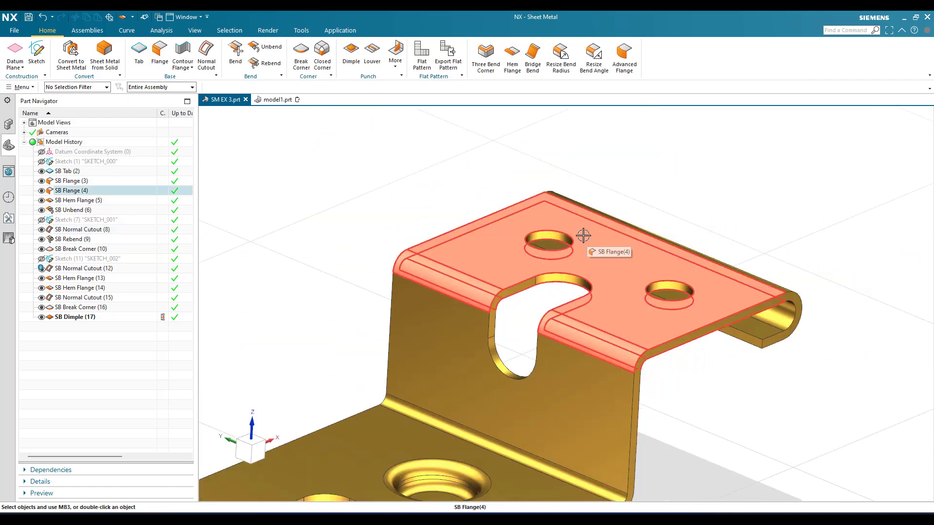
pyautogui.click(265, 101)
# - Unbend the upper bend, keeping the upright flange's face stationary
pyautogui.scroll(5, 350, 169)
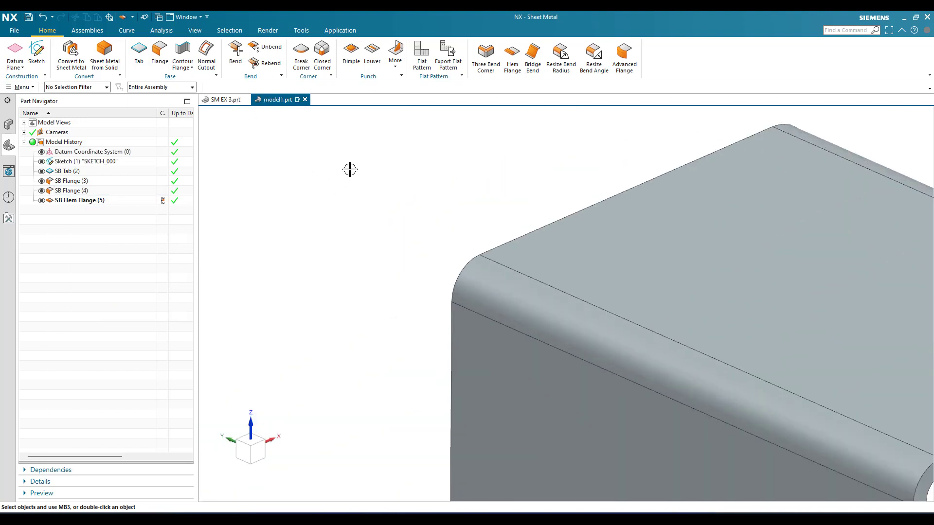
pyautogui.scroll(-8, 350, 169)
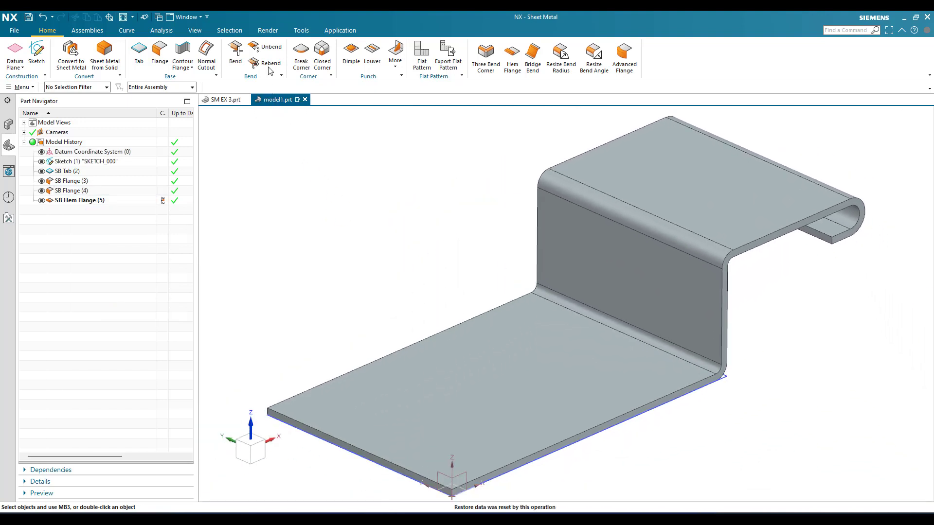
pyautogui.click(265, 47)
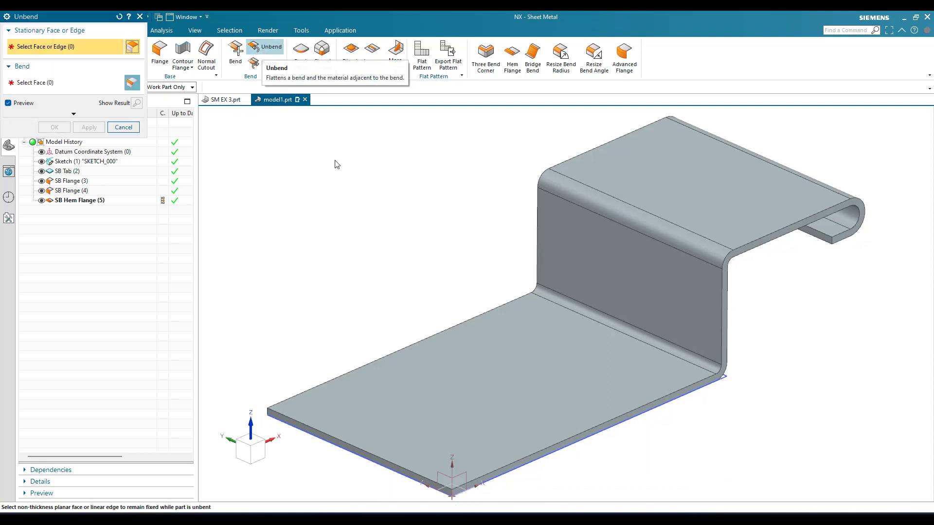
pyautogui.click(632, 262)
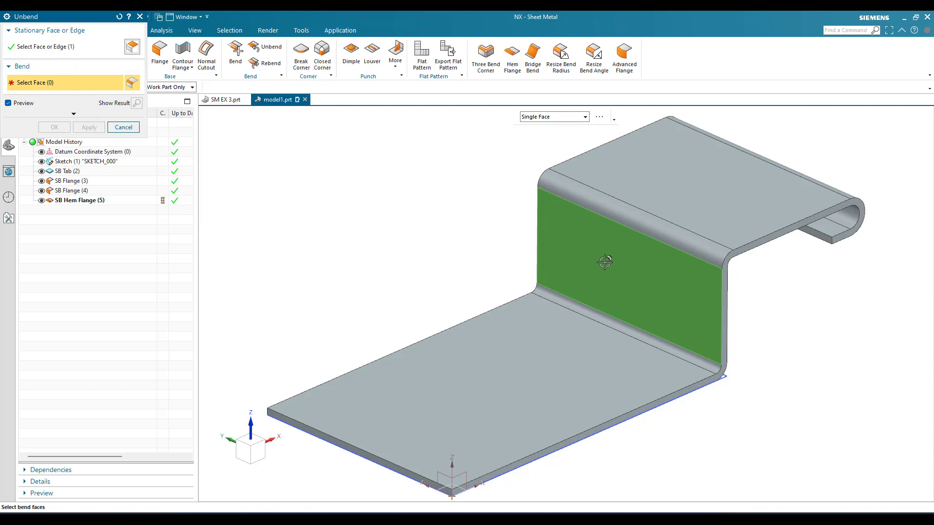
pyautogui.scroll(5, 642, 198)
pyautogui.click(570, 216)
pyautogui.scroll(5, 564, 233)
pyautogui.scroll(-5, 571, 301)
pyautogui.click(45, 127)
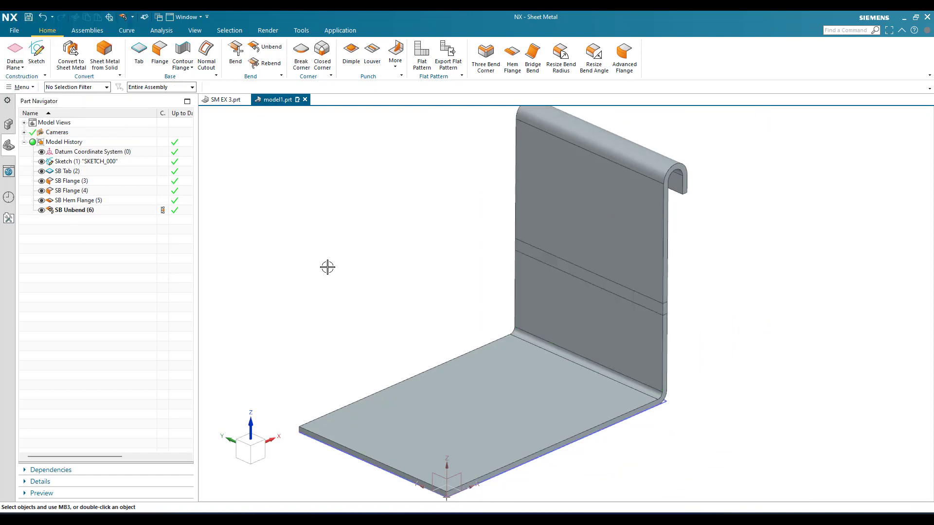
# - Sketch a rectangle about 20 mm wide and 51 mm high on the upright flange's face, spanning the flattened bend region
pyautogui.moveTo(599, 288); pyautogui.dragTo(599, 307, button='middle')
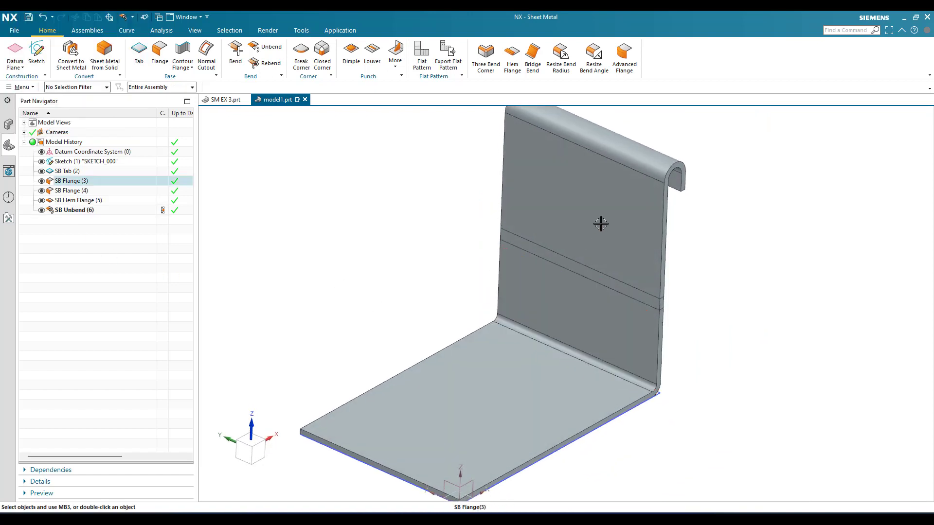
pyautogui.scroll(5, 586, 282)
pyautogui.scroll(-6, 579, 292)
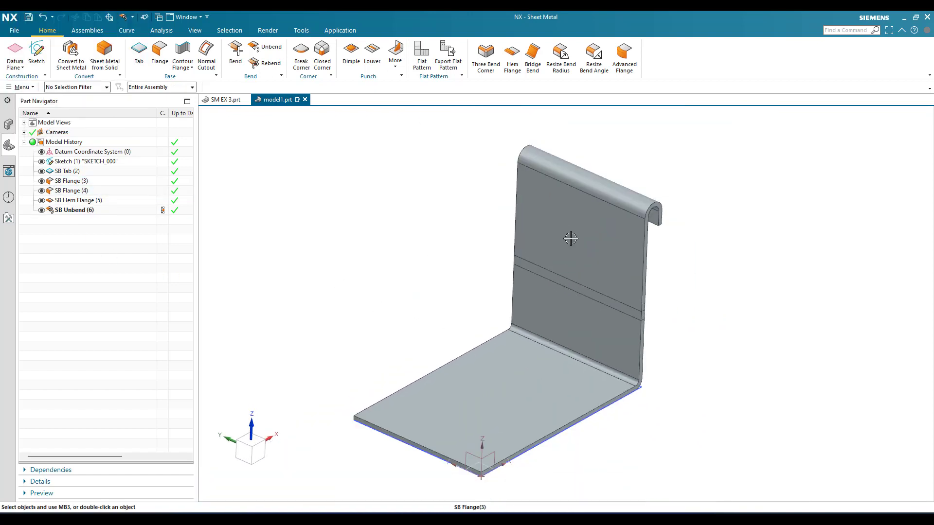
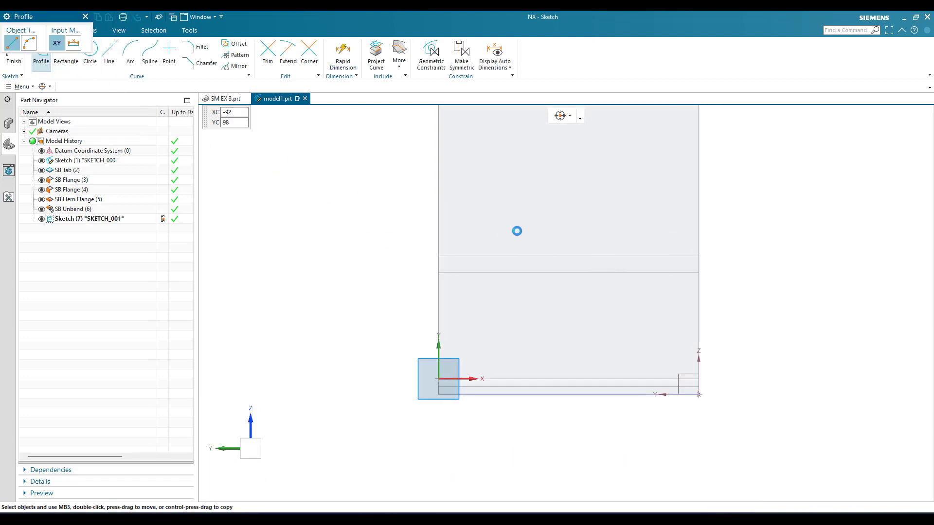
pyautogui.press('r')
pyautogui.click(542, 191)
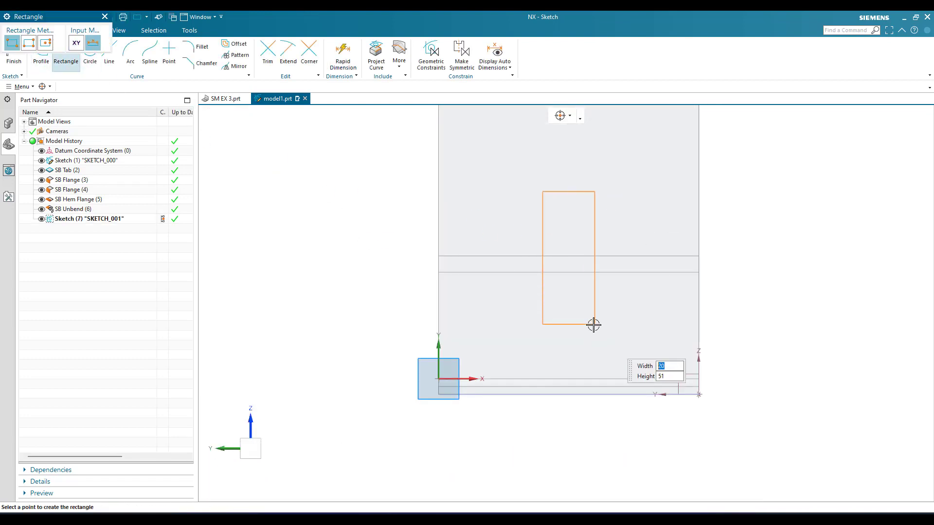
pyautogui.click(593, 325)
pyautogui.press('Escape')
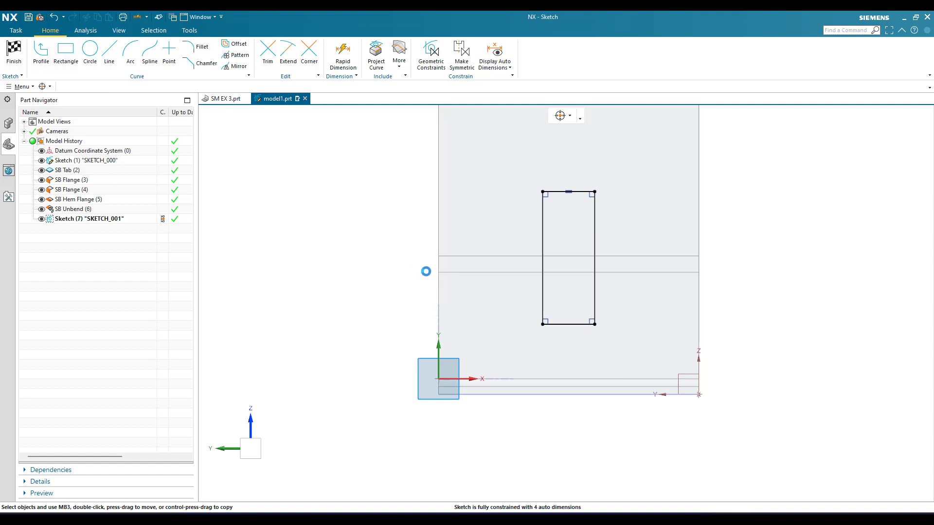
# - Dimension the horizontal distance from the flange's side edge to the midpoint of the rectangle's upper side
pyautogui.click(570, 200)
pyautogui.press('d')
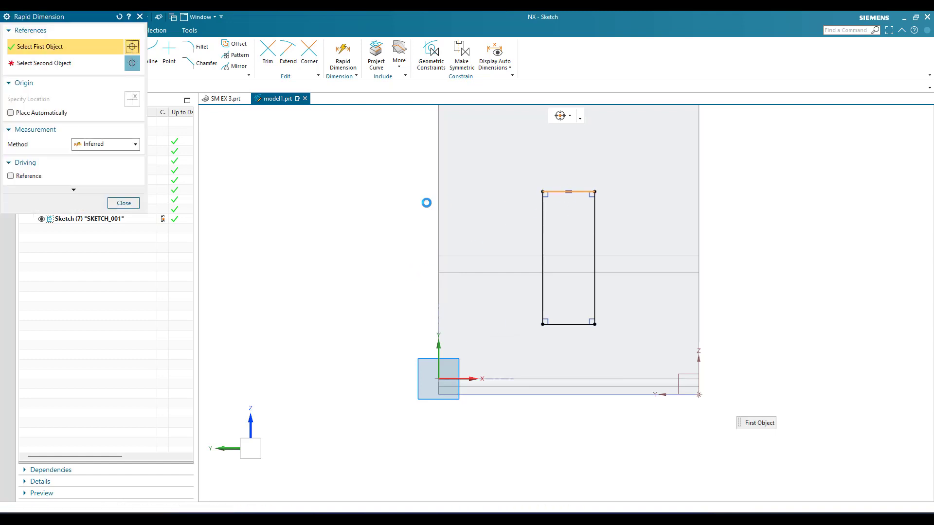
pyautogui.click(429, 199)
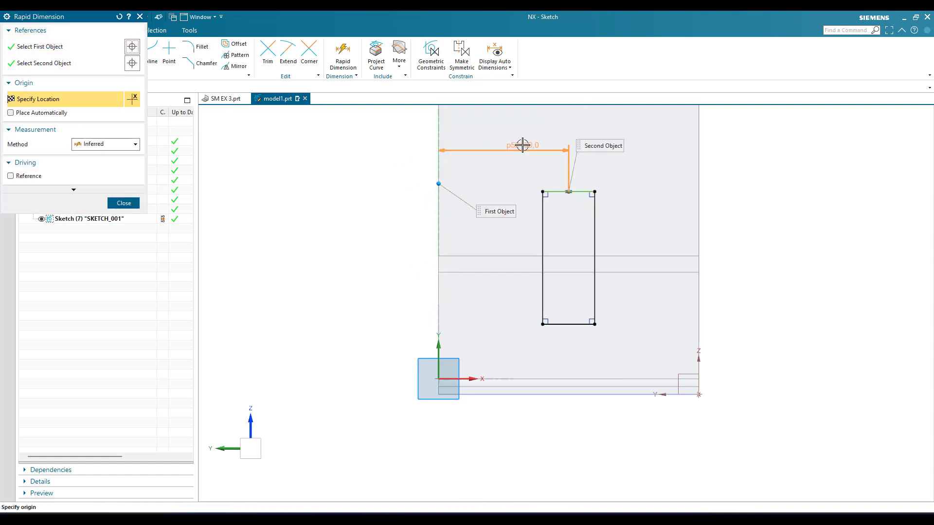
pyautogui.click(481, 225)
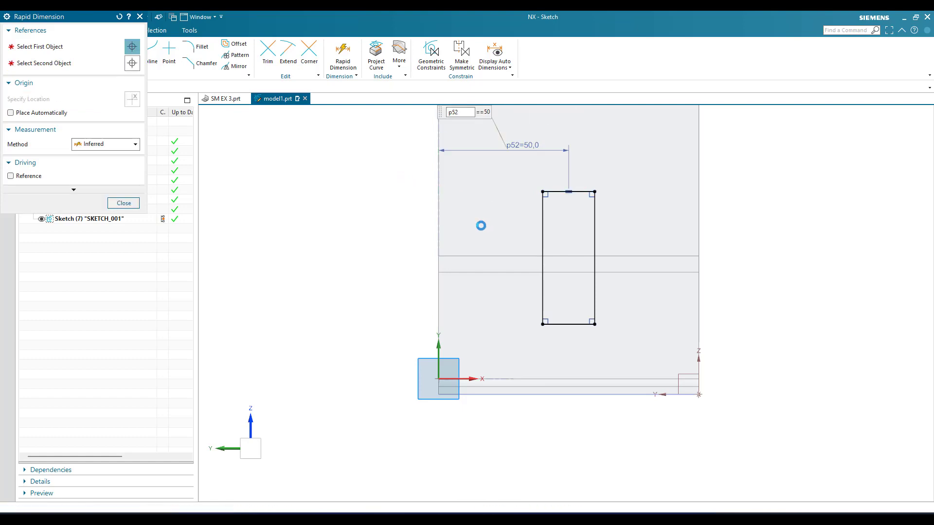
pyautogui.press('Escape')
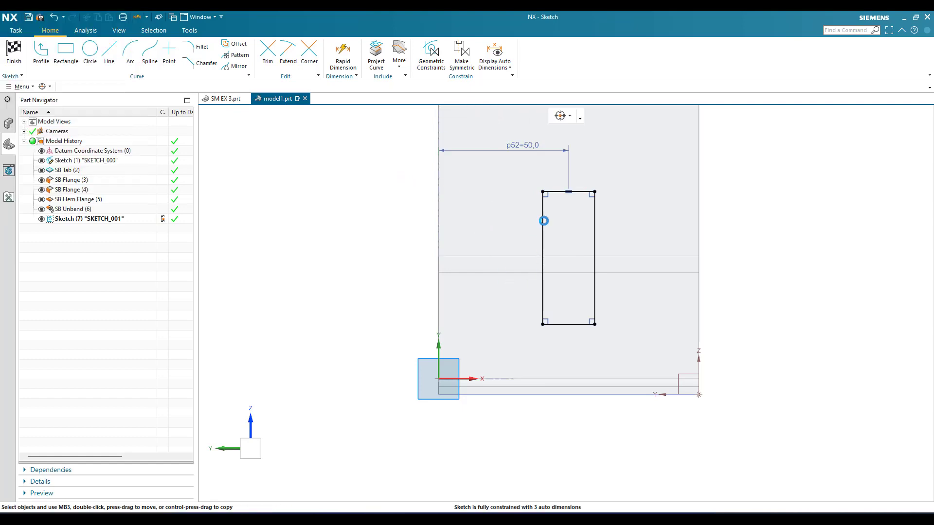
# - Dimension the rectangle's vertical side and set its height to 50 mm
pyautogui.press('d')
pyautogui.click(543, 227)
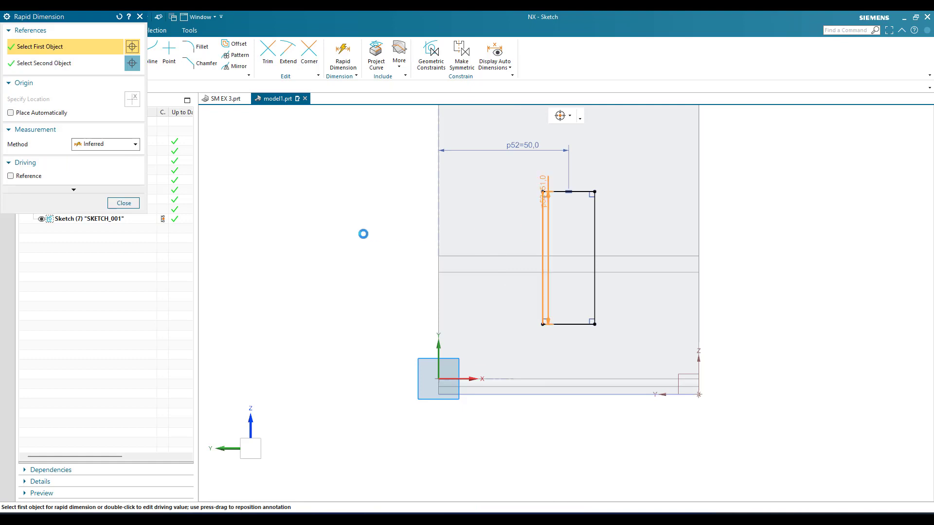
pyautogui.click(355, 234)
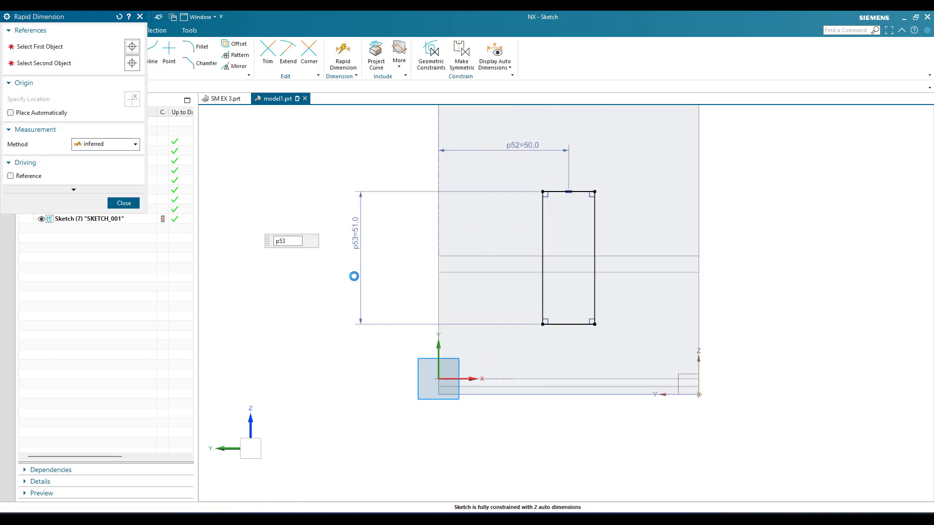
pyautogui.press('Escape')
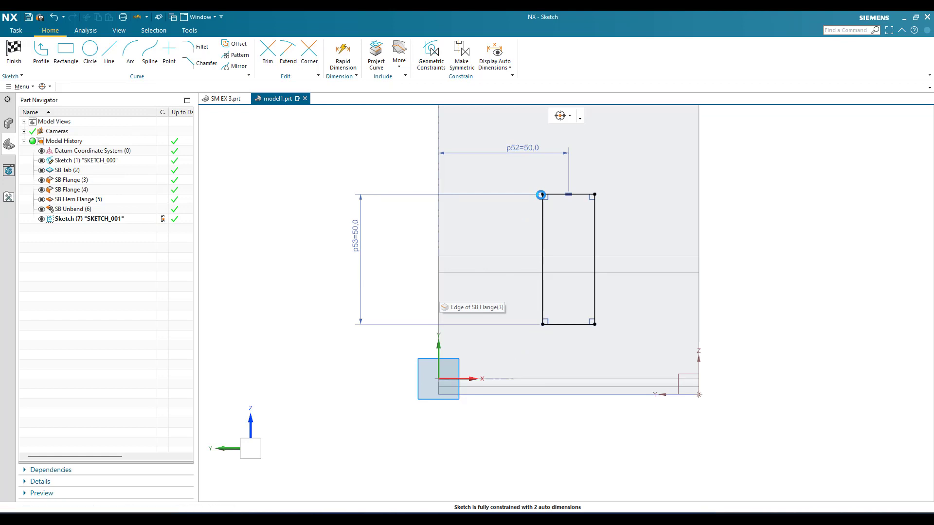
# - Dimension the vertical distance from the rectangle's upper corner to the upper line of the flattened bend as 25 mm
pyautogui.press('d')
pyautogui.click(541, 195)
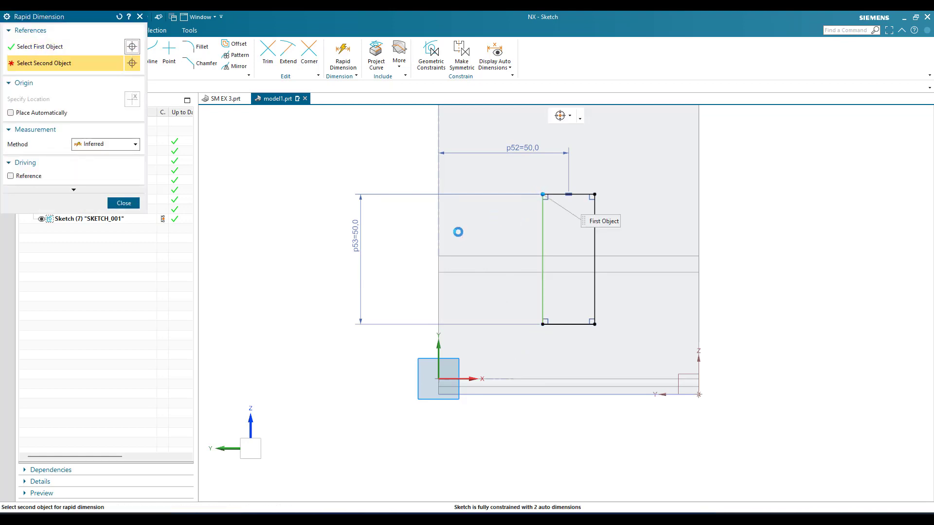
pyautogui.click(439, 256)
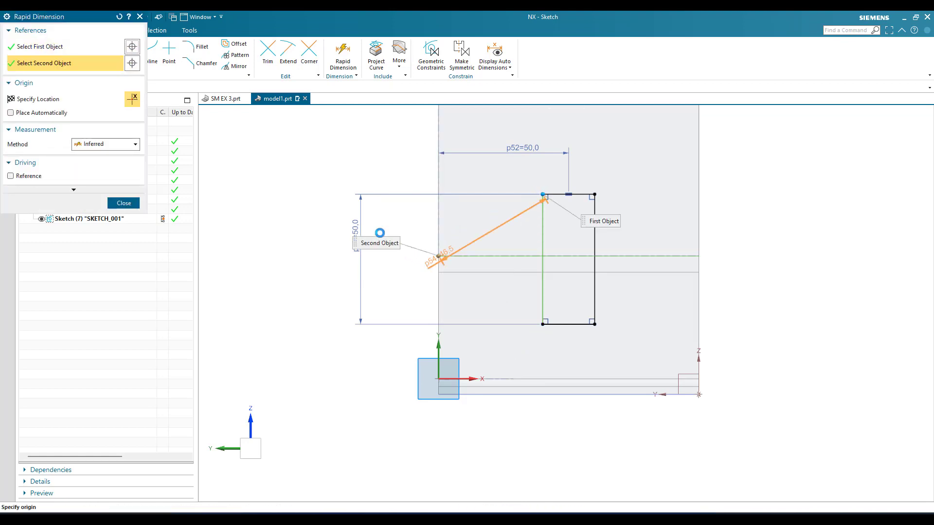
pyautogui.click(389, 229)
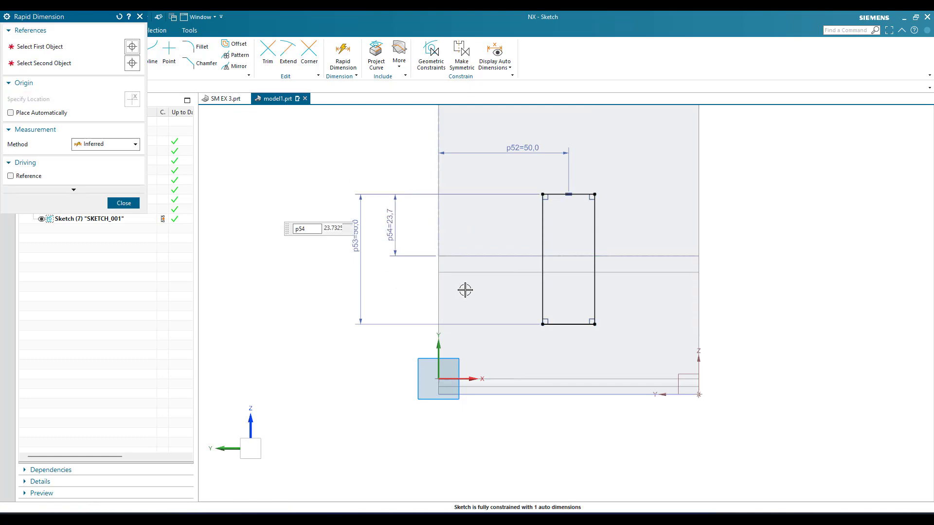
pyautogui.write('25')
pyautogui.press('Return')
pyautogui.press('Escape')
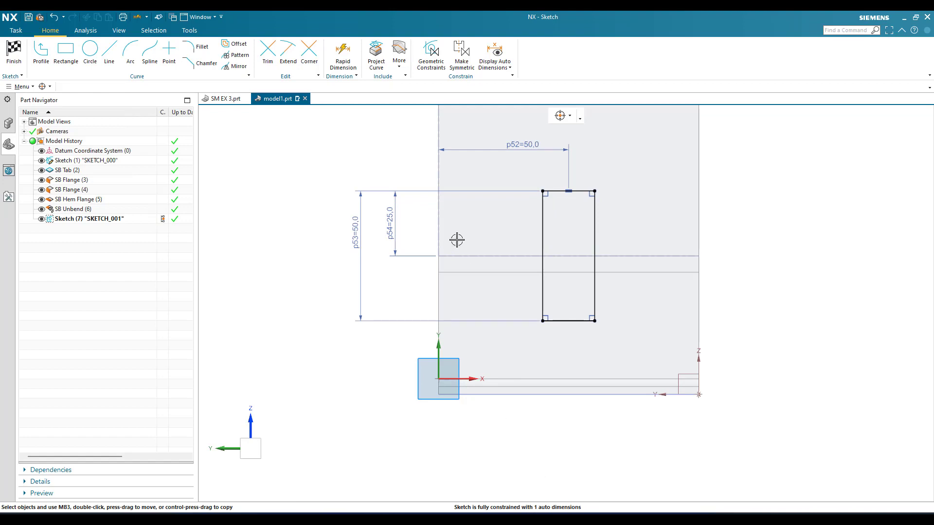
# - Convert the rectangle's 20 mm automatic width dimension into a driving dimension and finish the sketch
pyautogui.click(493, 50)
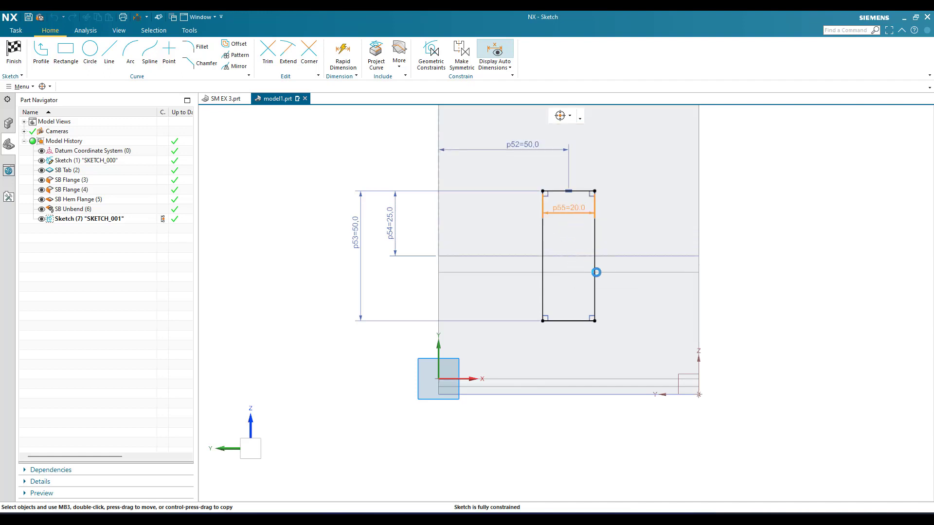
pyautogui.doubleClick(596, 272)
pyautogui.middleClick(597, 275)
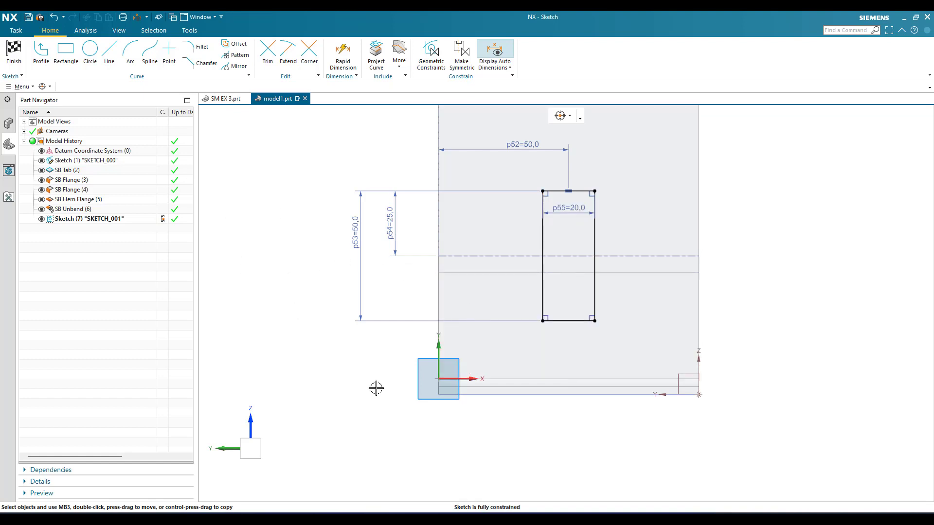
pyautogui.click(495, 50)
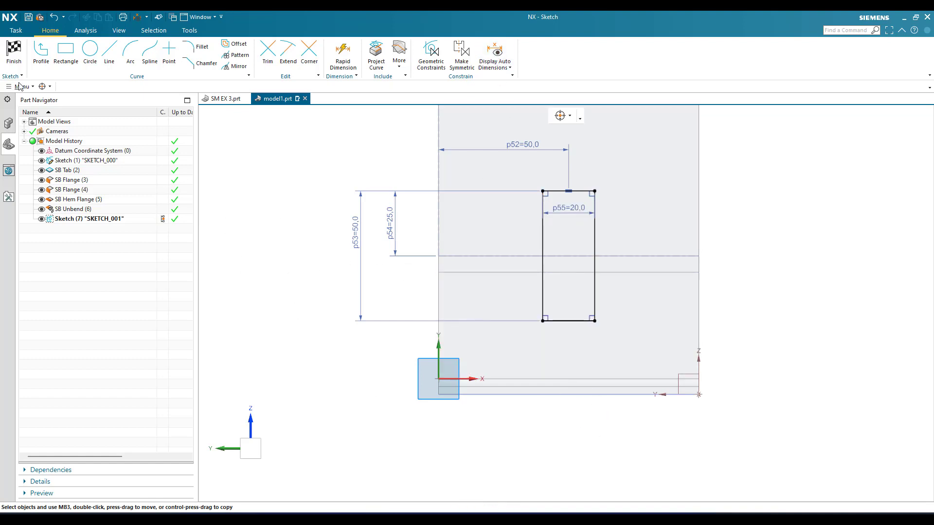
pyautogui.click(13, 53)
# - Create a Normal Cutout from the rectangle sketch through the flattened flange, using the Thickness method and a depth value of 88 mm
pyautogui.scroll(-5, 582, 256)
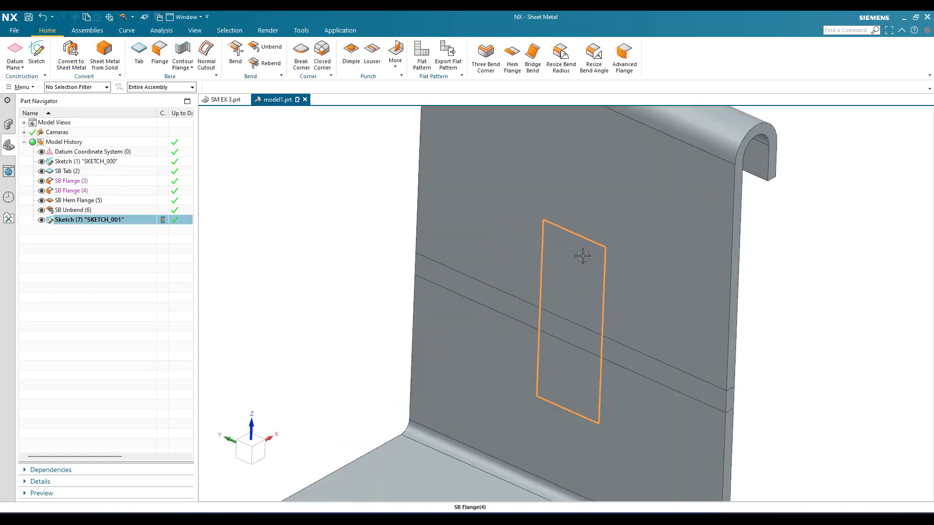
pyautogui.scroll(4, 582, 256)
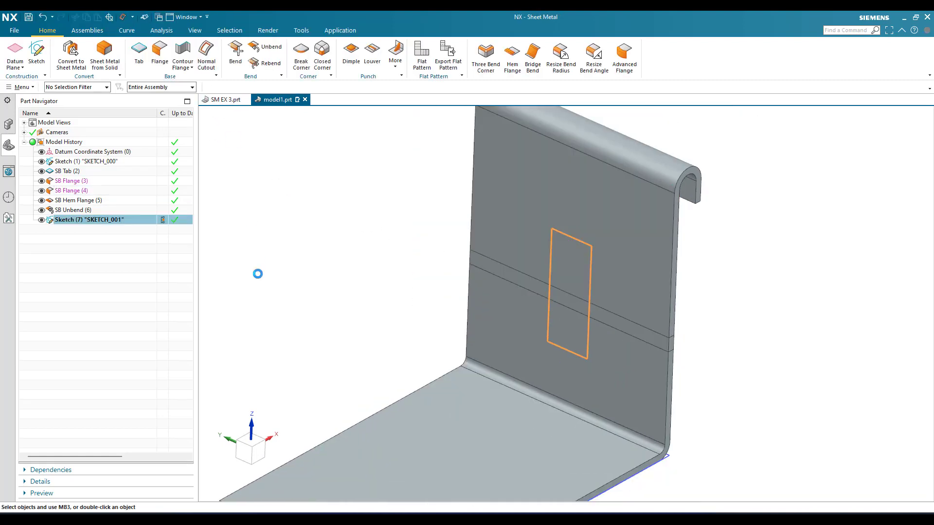
pyautogui.scroll(-5, 470, 349)
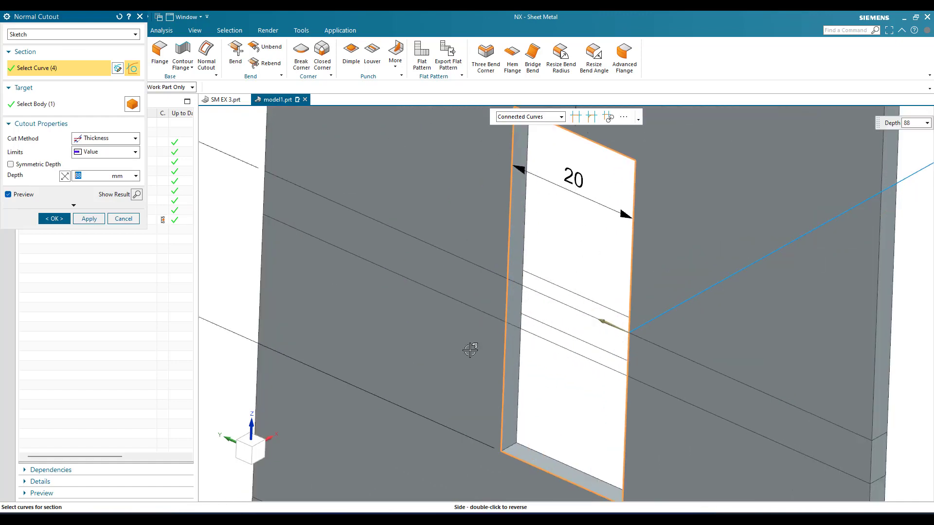
pyautogui.scroll(4, 547, 334)
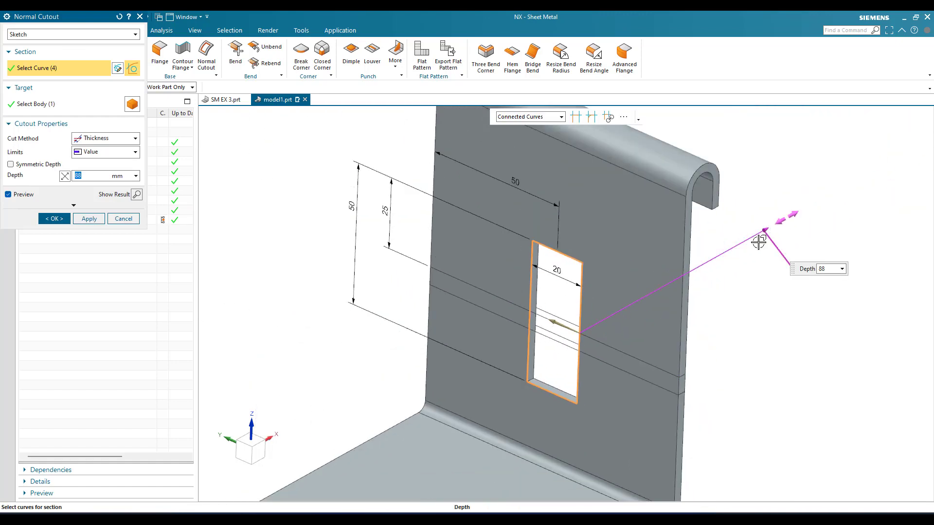
pyautogui.click(54, 219)
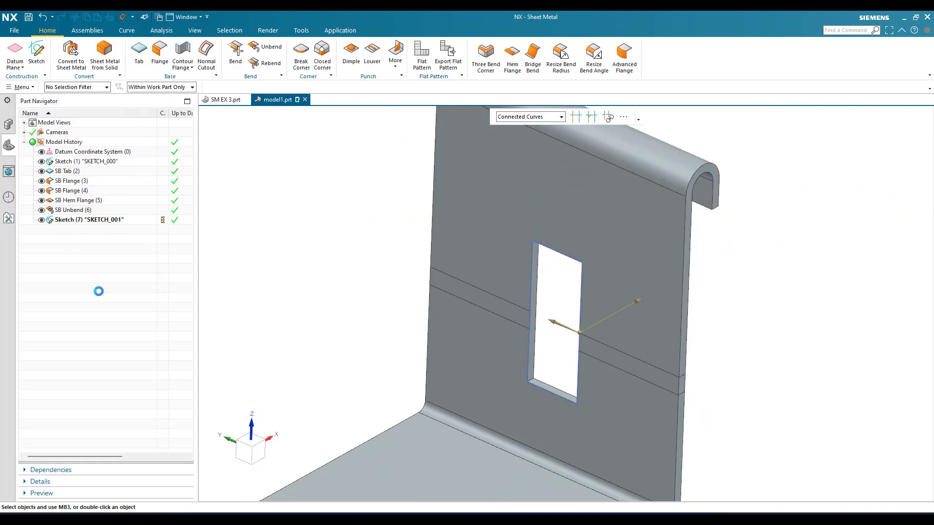
# - Rebend the flattened upper bend so the cutout wraps from the upright flange onto the upper flange
pyautogui.scroll(4, 546, 325)
pyautogui.scroll(-5, 492, 296)
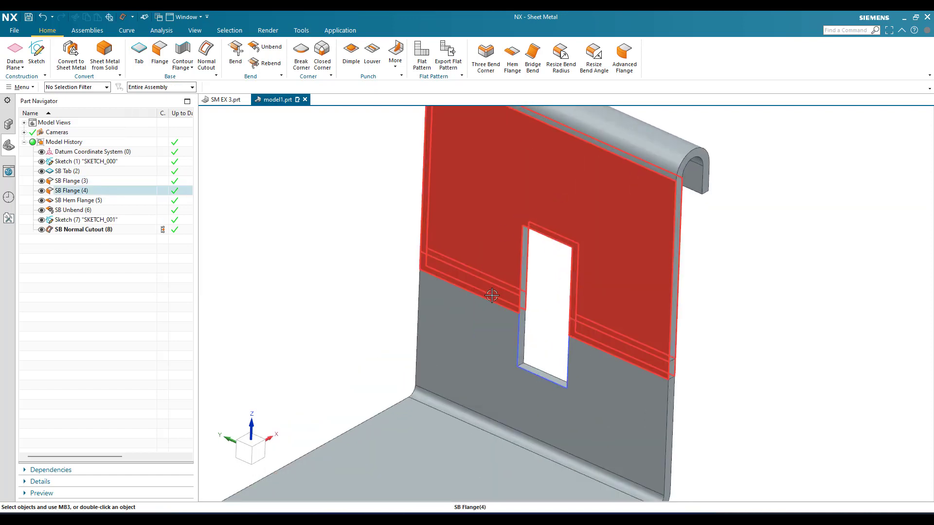
pyautogui.scroll(4, 491, 296)
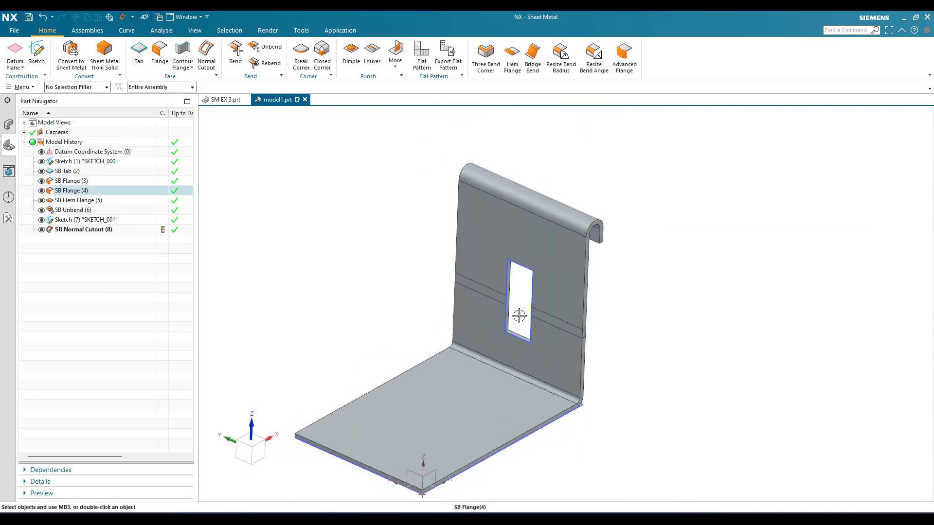
pyautogui.click(267, 64)
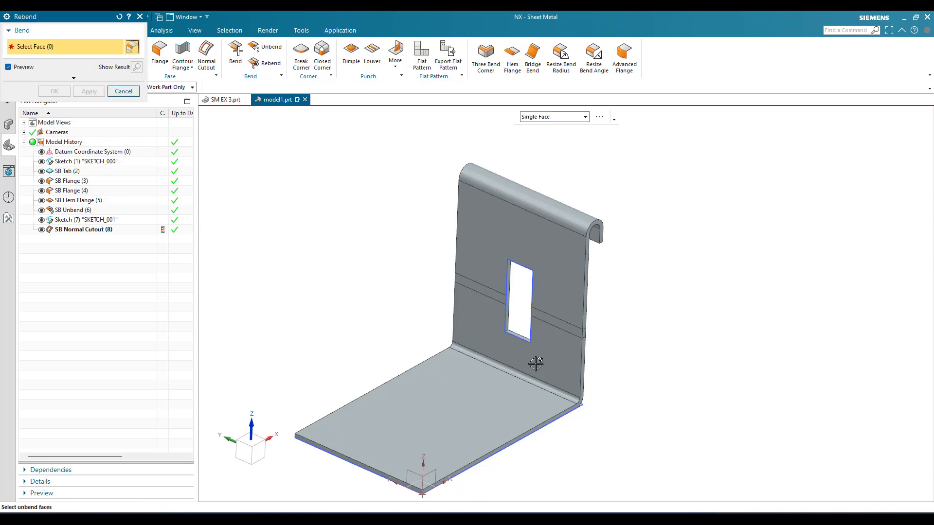
pyautogui.scroll(-3, 537, 364)
pyautogui.click(538, 317)
pyautogui.scroll(2, 643, 319)
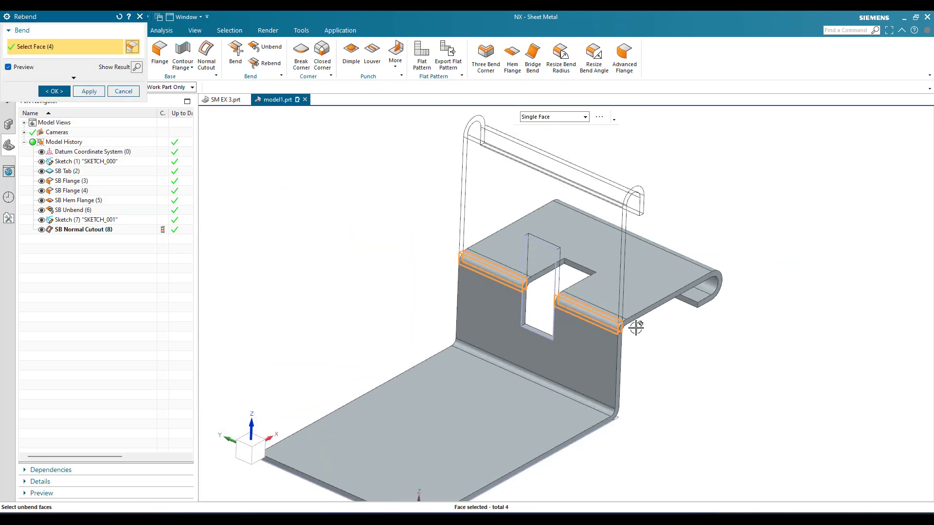
pyautogui.click(60, 95)
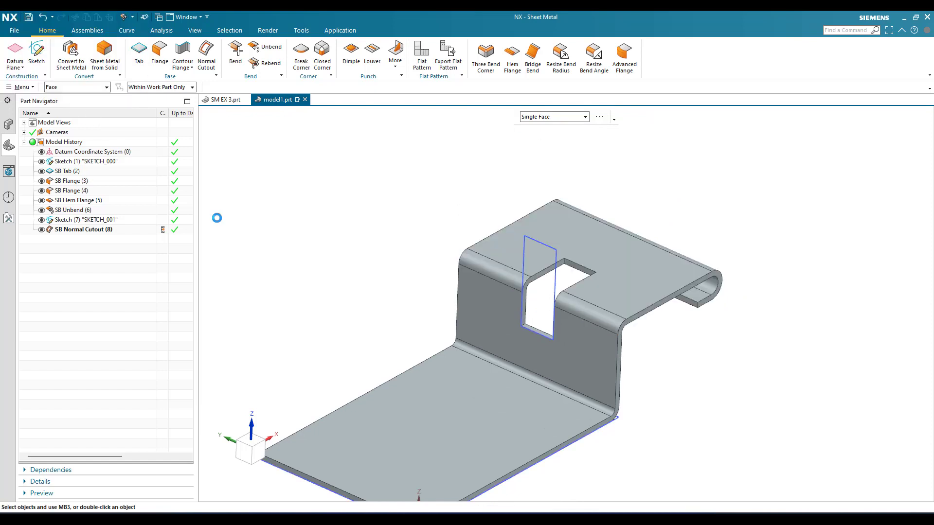
# - Hide the slot's rectangle sketch, SKETCH_001
pyautogui.scroll(2, 467, 217)
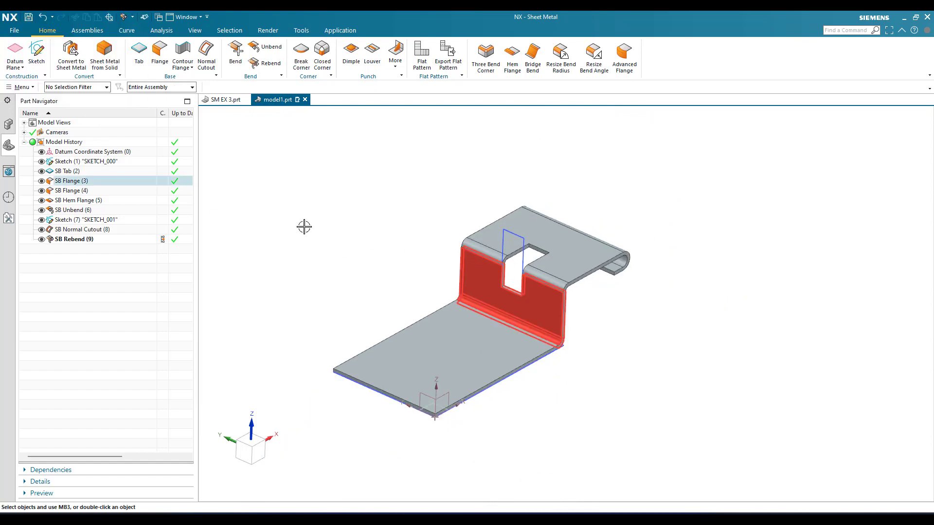
pyautogui.click(66, 221)
pyautogui.click(42, 220)
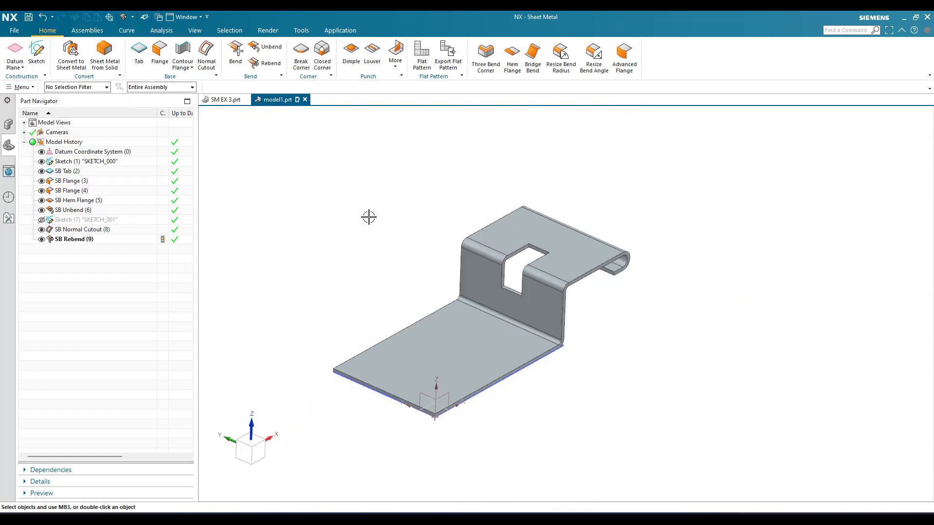
pyautogui.scroll(-2, 378, 221)
pyautogui.scroll(3, 392, 219)
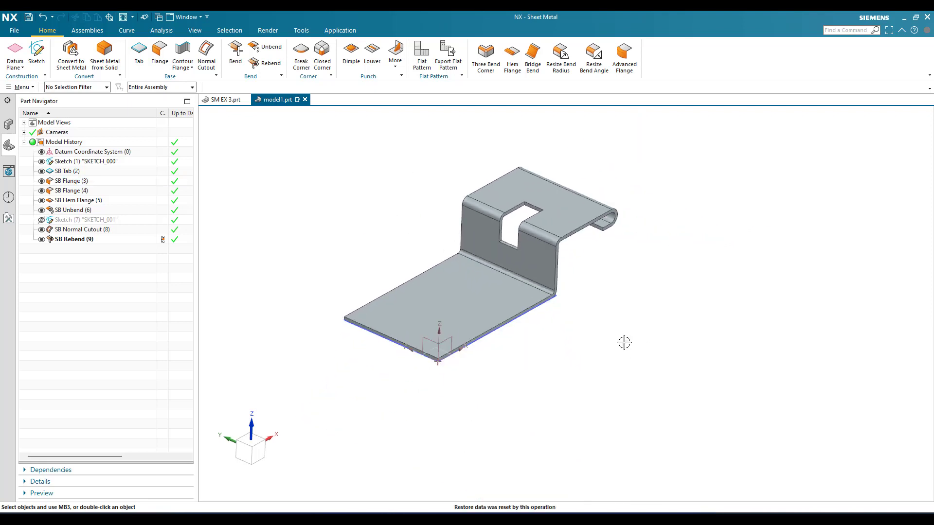
# - Start a Blend-type Break Corner on one corner edge of the cutout in the upper flange, with a 10 mm radius
pyautogui.scroll(-5, 521, 194)
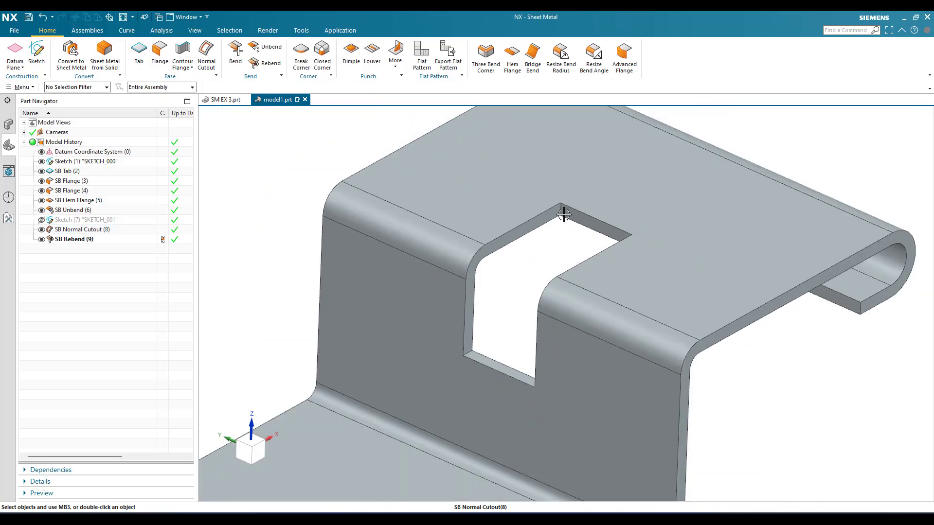
pyautogui.scroll(2, 564, 214)
pyautogui.scroll(1, 558, 253)
pyautogui.scroll(-4, 563, 215)
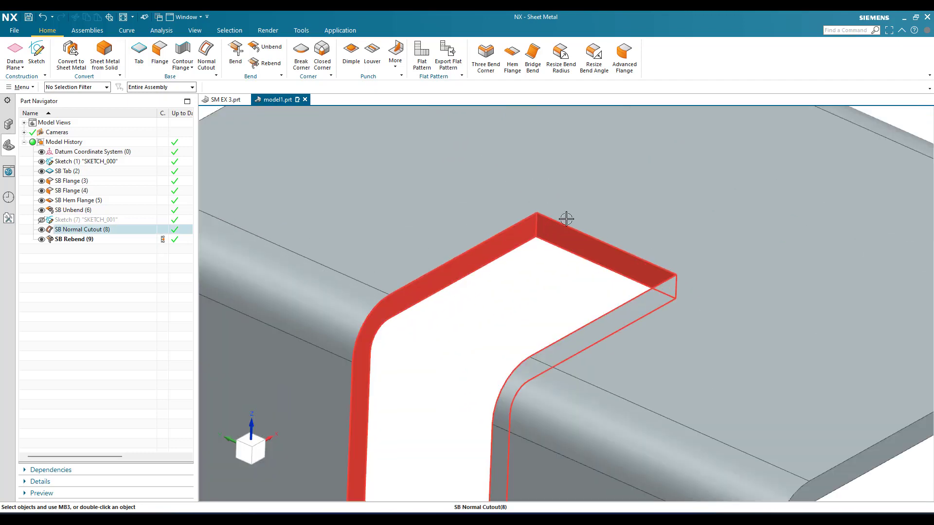
pyautogui.scroll(4, 563, 214)
pyautogui.click(306, 61)
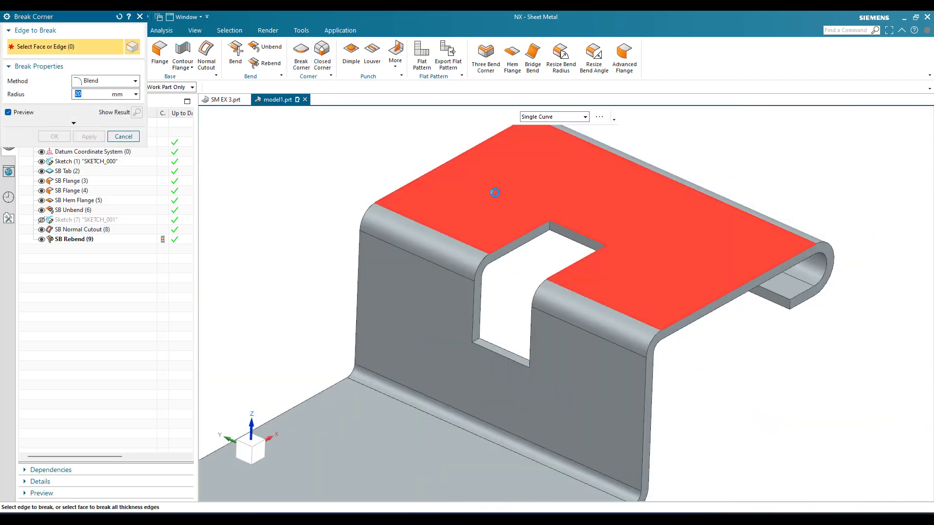
pyautogui.scroll(-4, 503, 204)
pyautogui.click(611, 251)
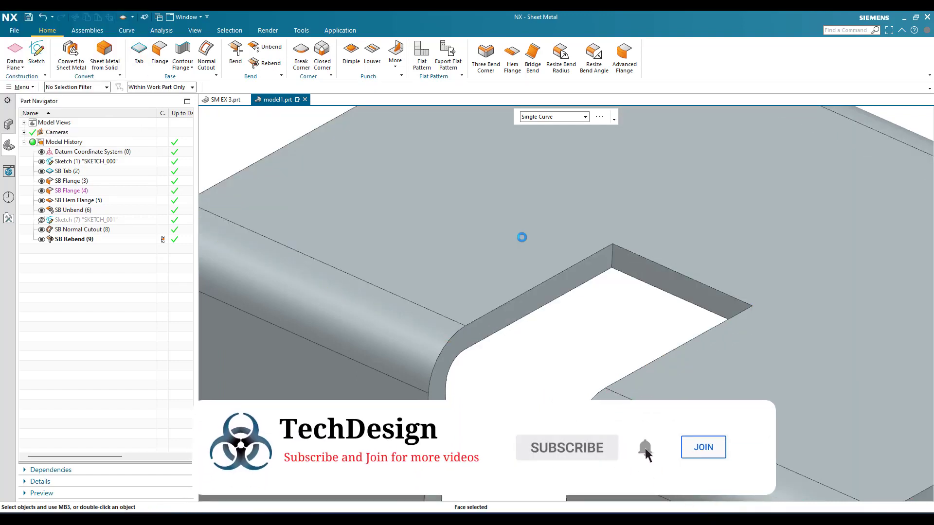
pyautogui.middleClick(521, 236)
pyautogui.scroll(-3, 606, 236)
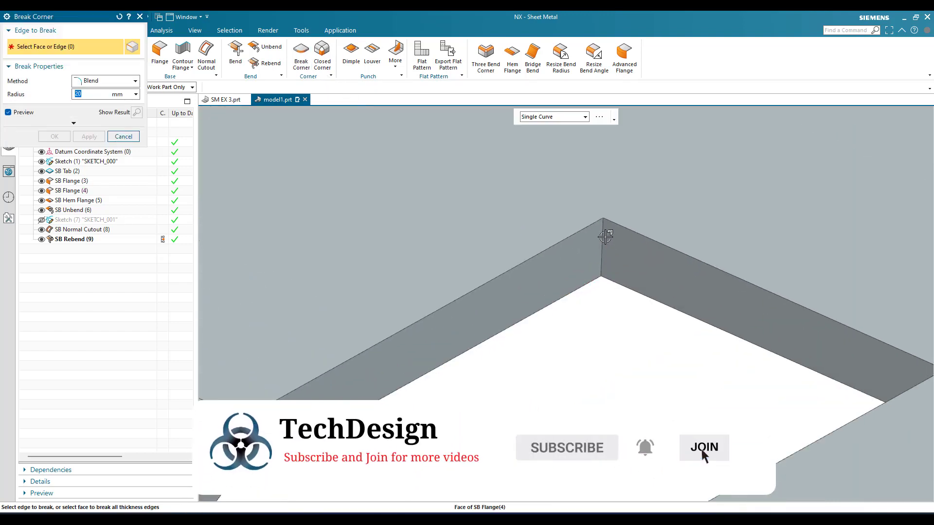
pyautogui.click(603, 232)
pyautogui.scroll(4, 601, 238)
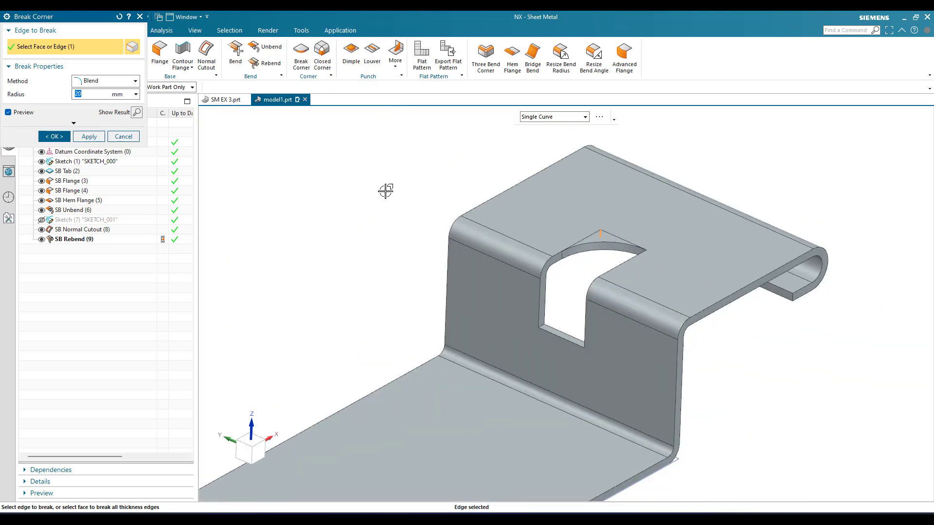
pyautogui.write('10')
pyautogui.press('Return')
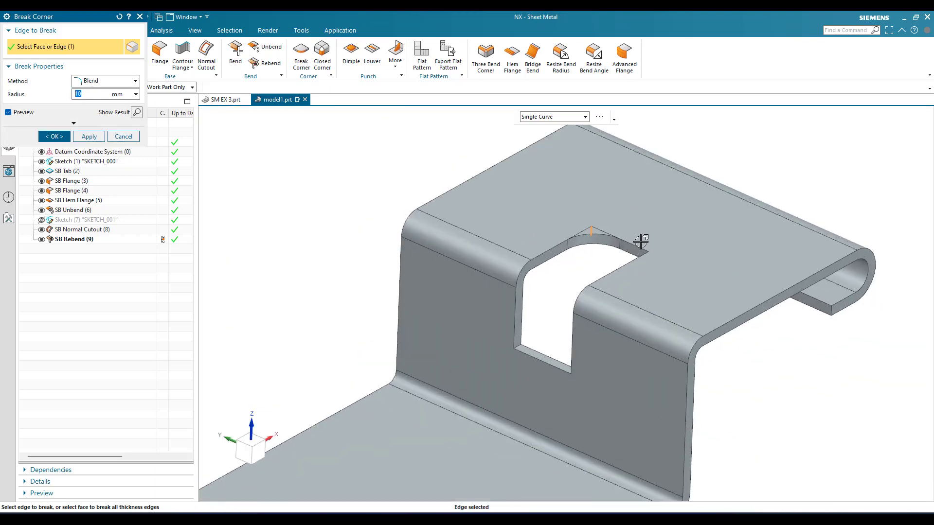
# - Add the cutout's other corner edge in the upper flange to the 10 mm corner break
pyautogui.scroll(-4, 643, 242)
pyautogui.moveTo(636, 247); pyautogui.dragTo(828, 343, button='middle')
pyautogui.scroll(-5, 909, 355)
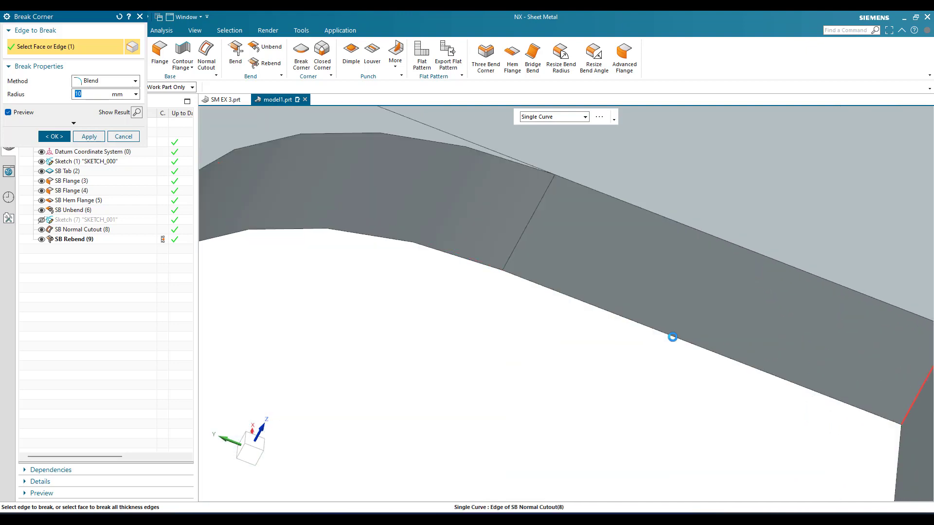
pyautogui.click(671, 336)
pyautogui.scroll(6, 619, 281)
# - Add the cutout's two lower corner edges in the upright flange to the corner break and complete the feature
pyautogui.scroll(-3, 605, 312)
pyautogui.scroll(-4, 654, 386)
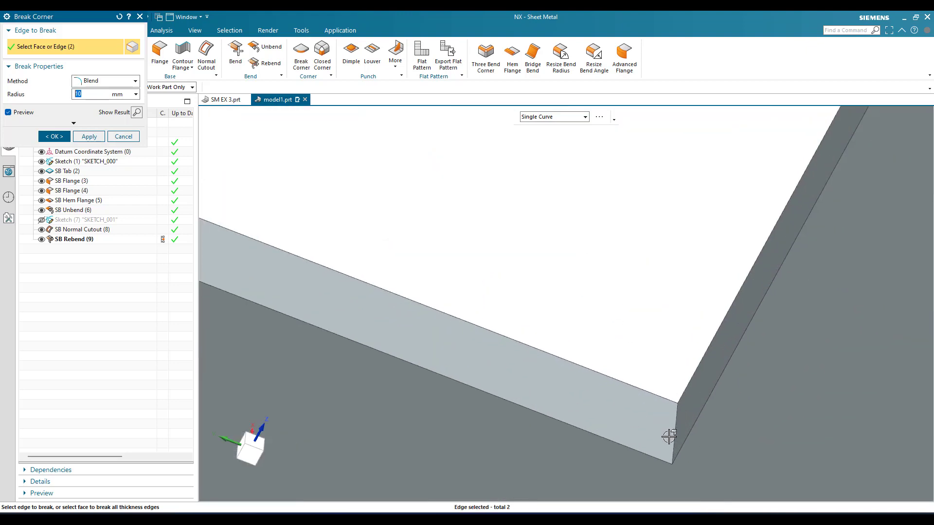
pyautogui.click(667, 439)
pyautogui.scroll(4, 633, 389)
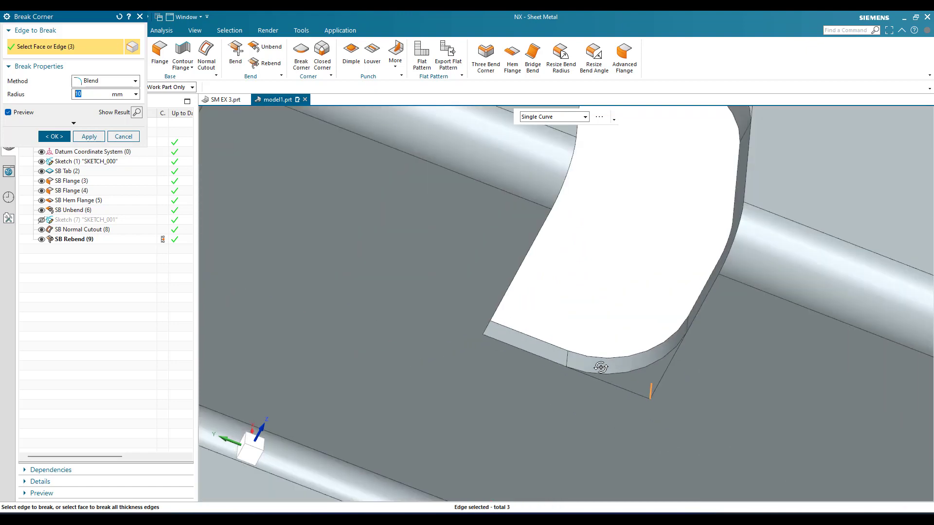
pyautogui.scroll(5, 565, 304)
pyautogui.scroll(-5, 417, 296)
pyautogui.click(417, 292)
pyautogui.click(417, 293)
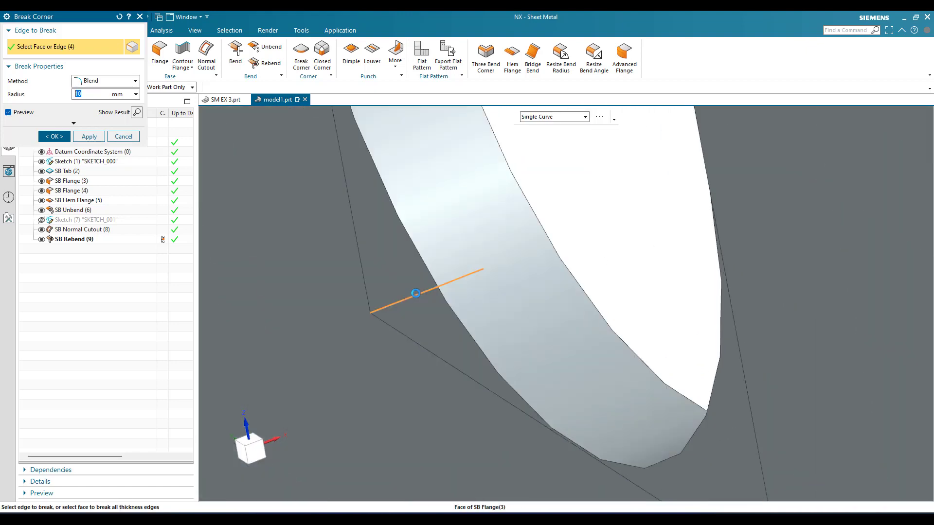
pyautogui.scroll(6, 593, 324)
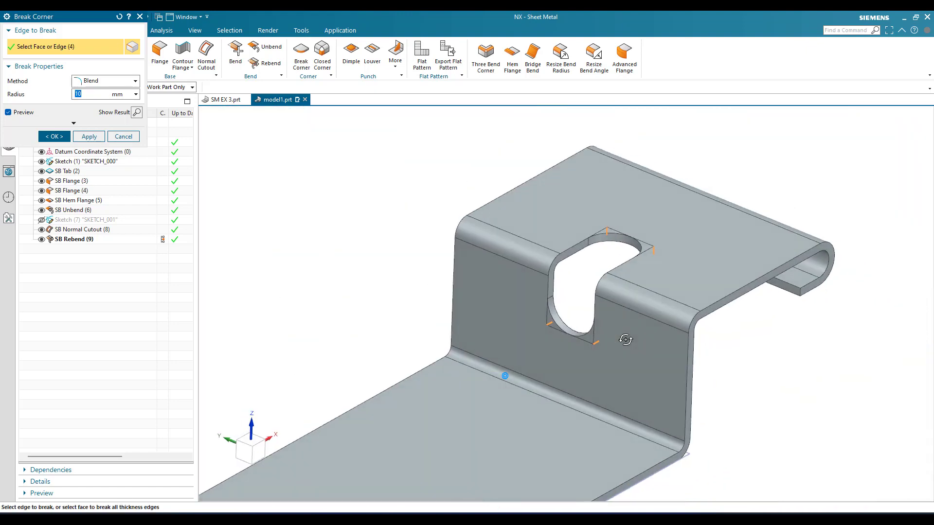
pyautogui.click(63, 137)
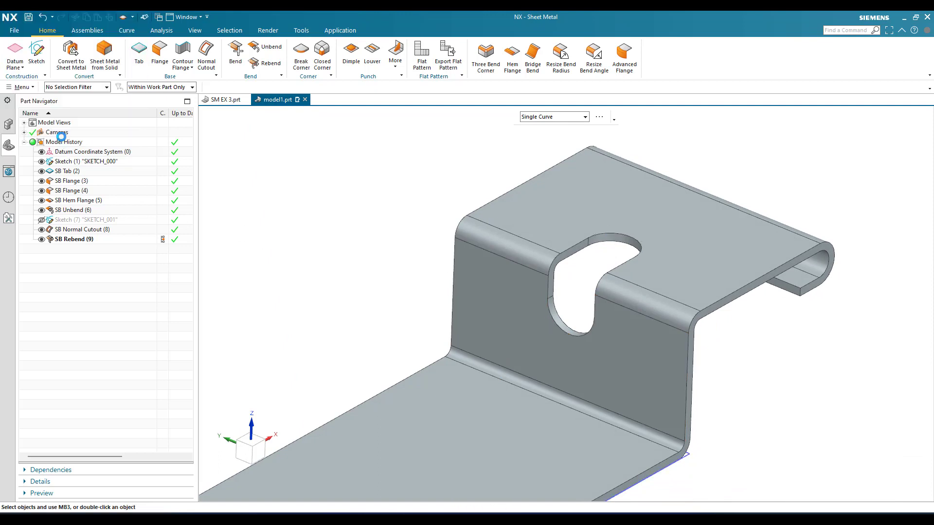
# - Switch to the SM EX 3.prt reference part to check the remaining features of the finished bracket
pyautogui.scroll(4, 417, 285)
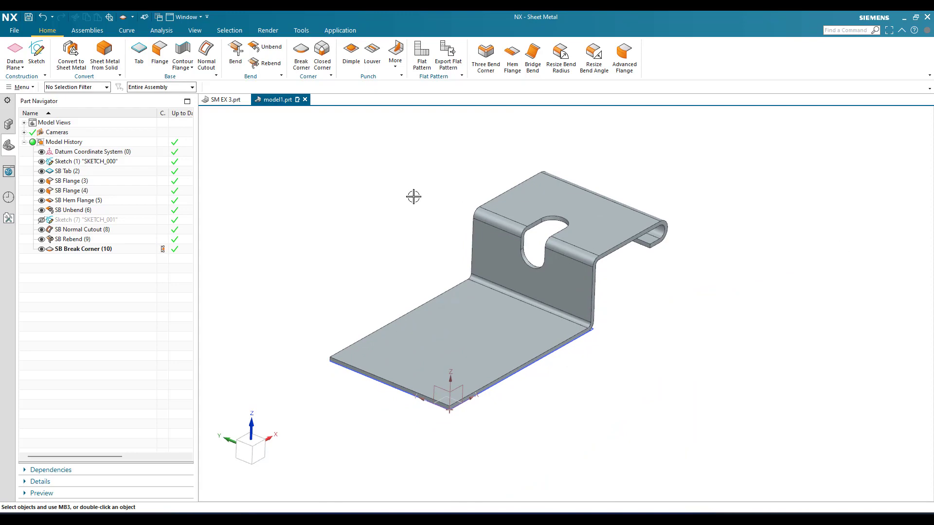
pyautogui.click(222, 100)
pyautogui.scroll(4, 440, 271)
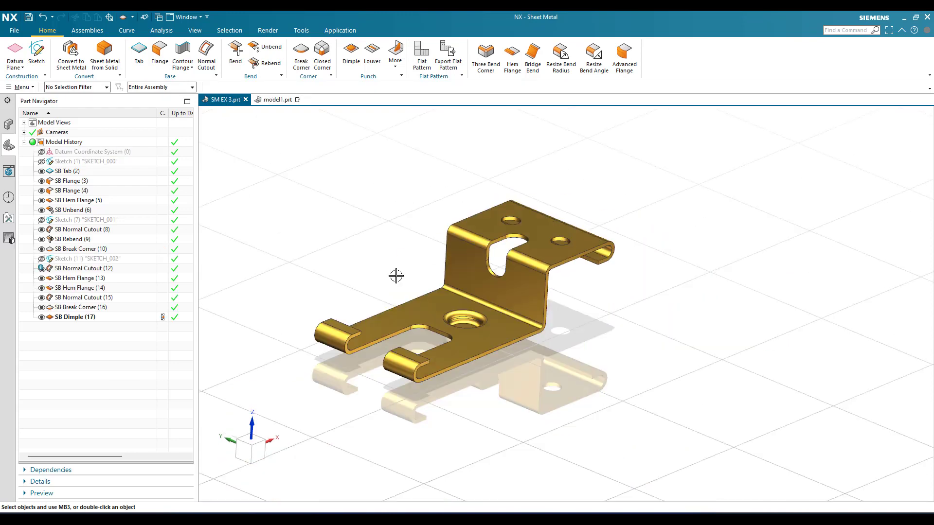
# - Examine the open cutout between the hems, the dimple and the two holes in the upper flange on the reference bracket
pyautogui.scroll(-5, 408, 301)
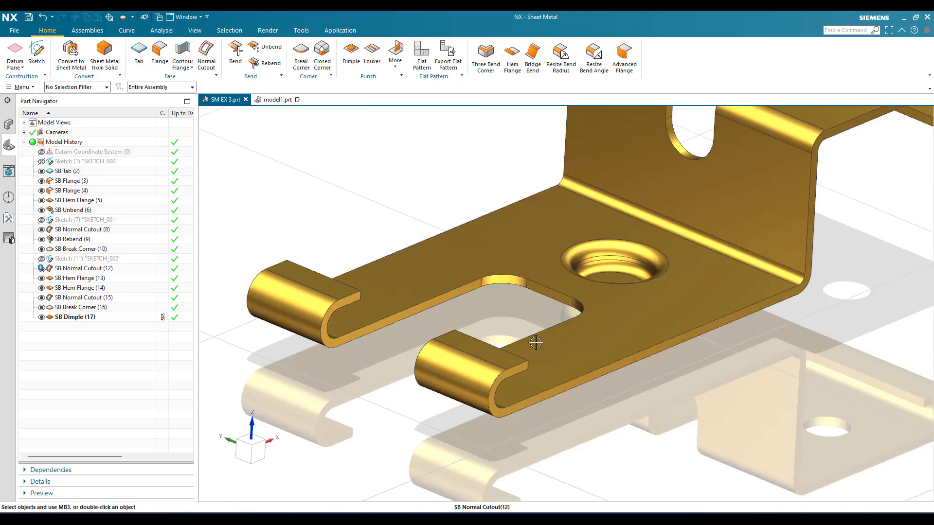
pyautogui.scroll(5, 536, 341)
pyautogui.scroll(-2, 533, 229)
pyautogui.scroll(-3, 534, 229)
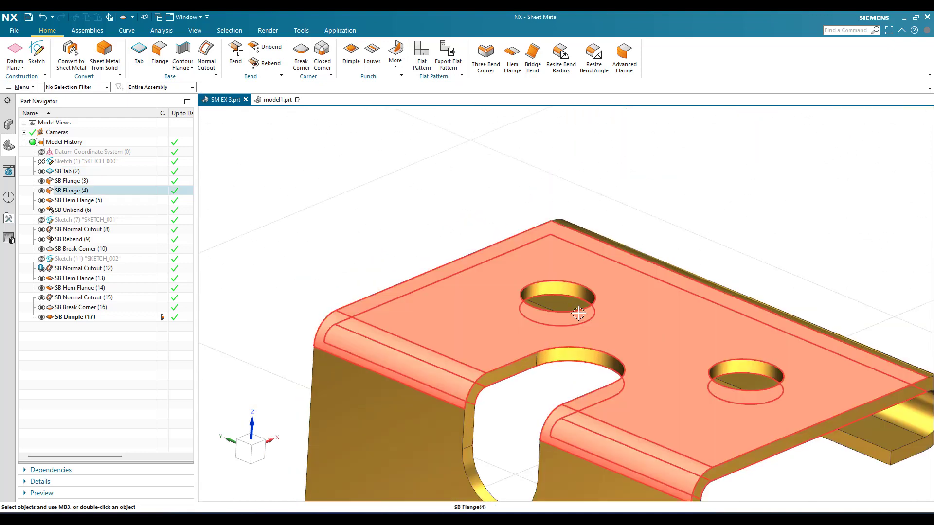
pyautogui.scroll(4, 584, 297)
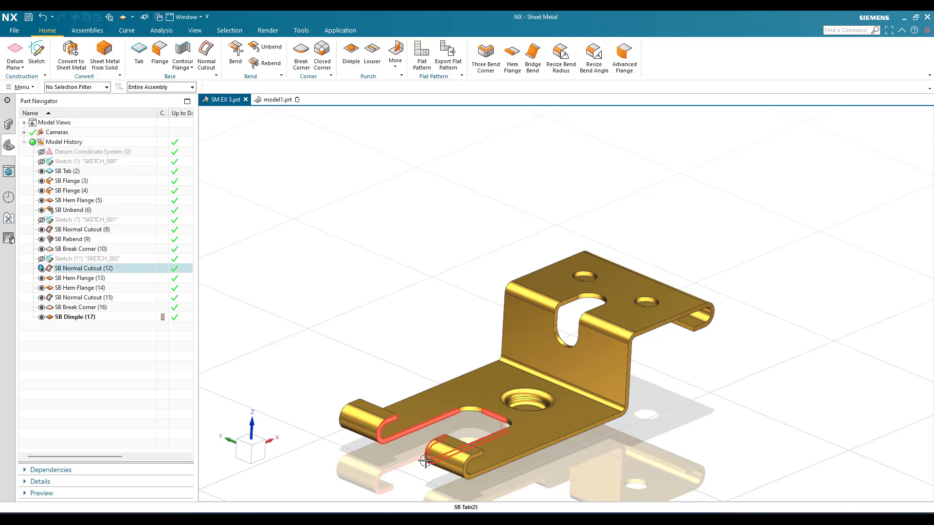
pyautogui.scroll(-3, 670, 329)
pyautogui.scroll(4, 670, 329)
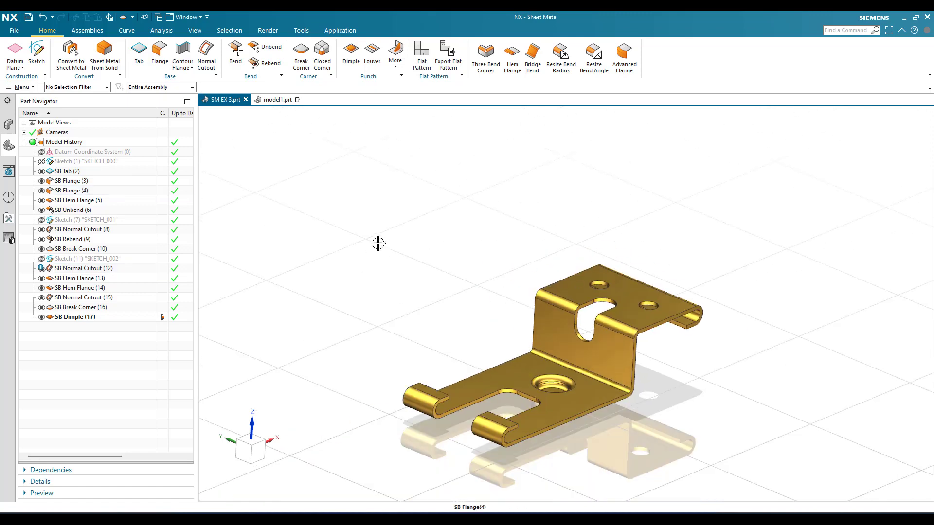
# - Return to model1.prt and start a new sketch on the top face of the base tab
pyautogui.click(265, 102)
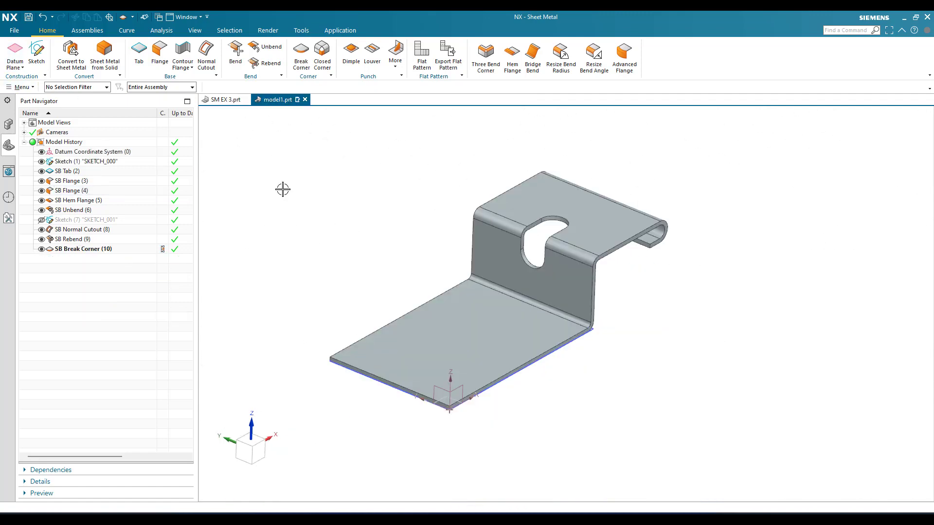
pyautogui.click(34, 62)
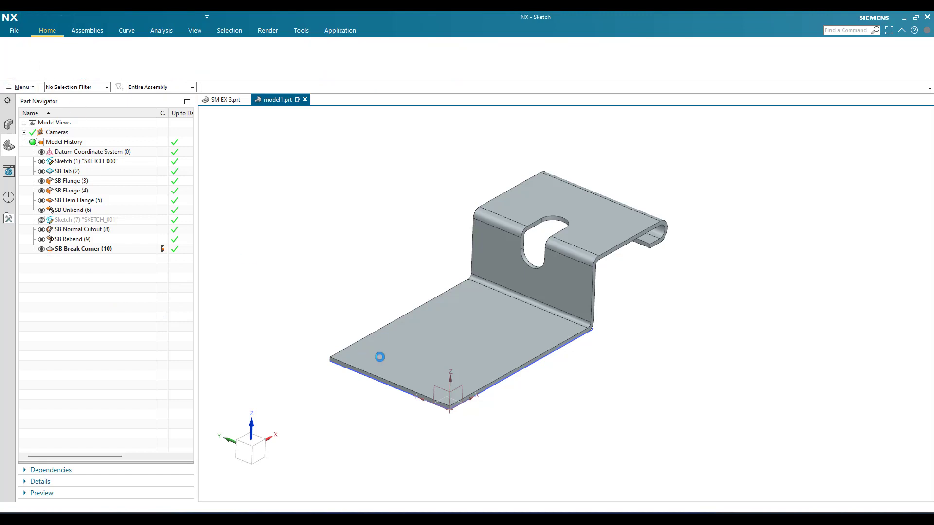
pyautogui.click(465, 362)
pyautogui.middleClick(277, 351)
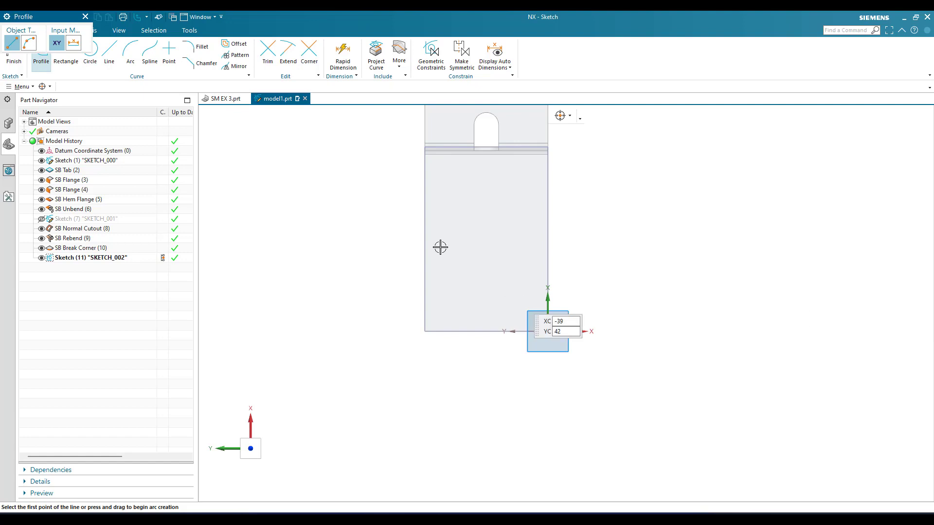
# - Sketch a rectangle about 83 mm long from the base tab's front edge inward for the open cutout
pyautogui.click(67, 65)
pyautogui.scroll(2, 469, 260)
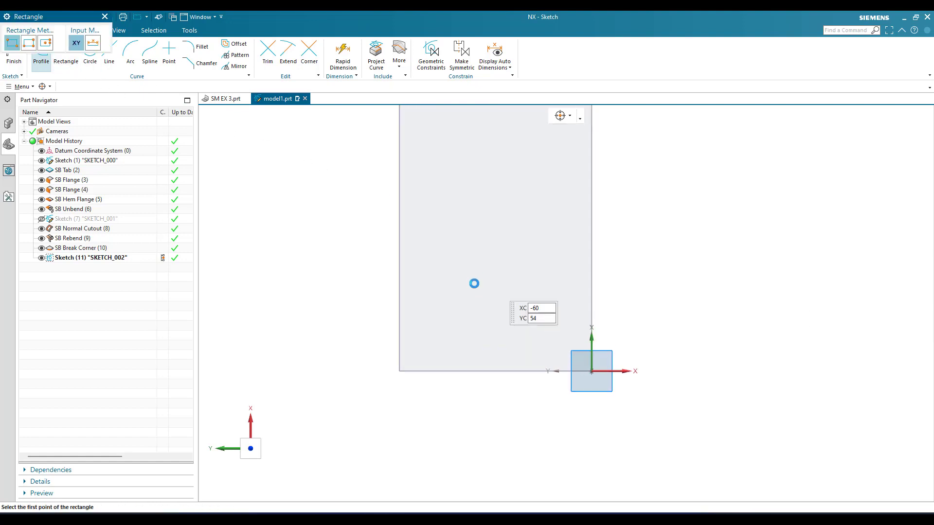
pyautogui.click(459, 370)
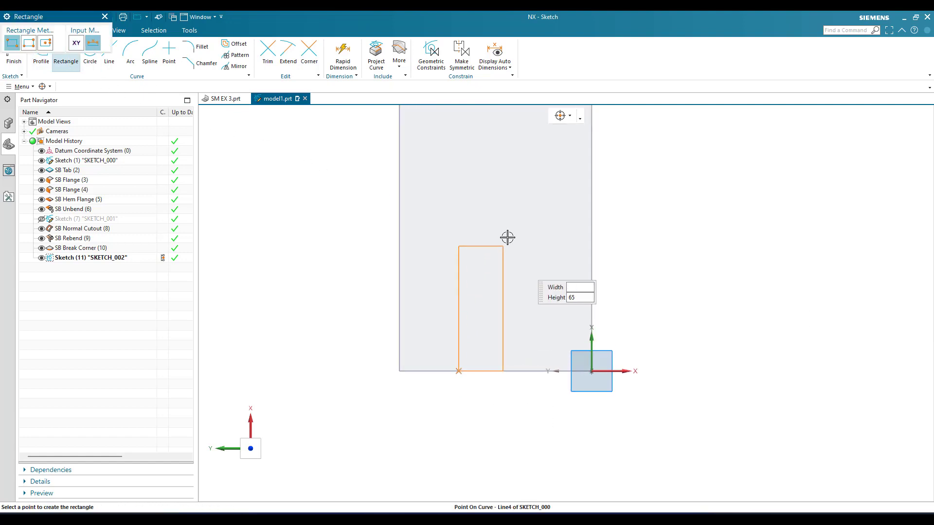
pyautogui.click(527, 212)
pyautogui.scroll(-3, 501, 303)
pyautogui.scroll(3, 482, 207)
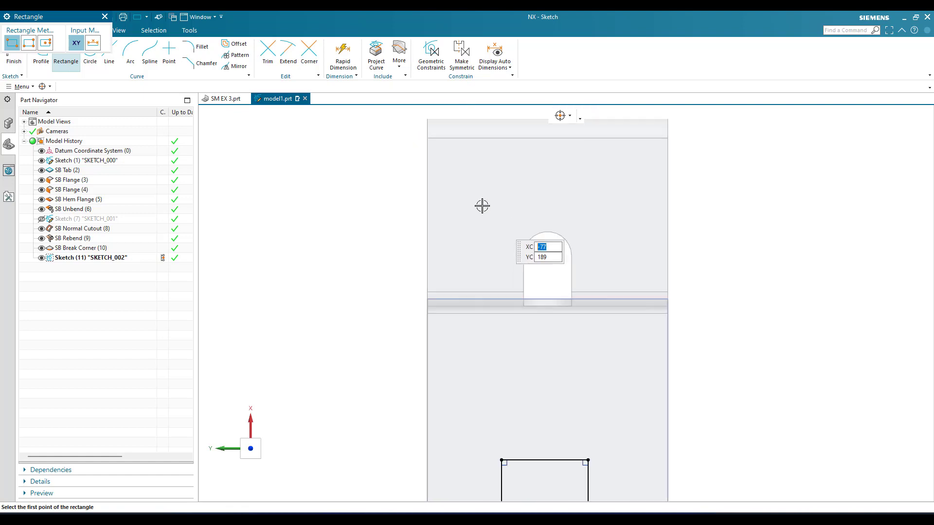
# - Sketch two circles side by side on the upper flange, one on each side beyond the rounded slot
pyautogui.press('Escape')
pyautogui.click(85, 53)
pyautogui.scroll(1, 481, 198)
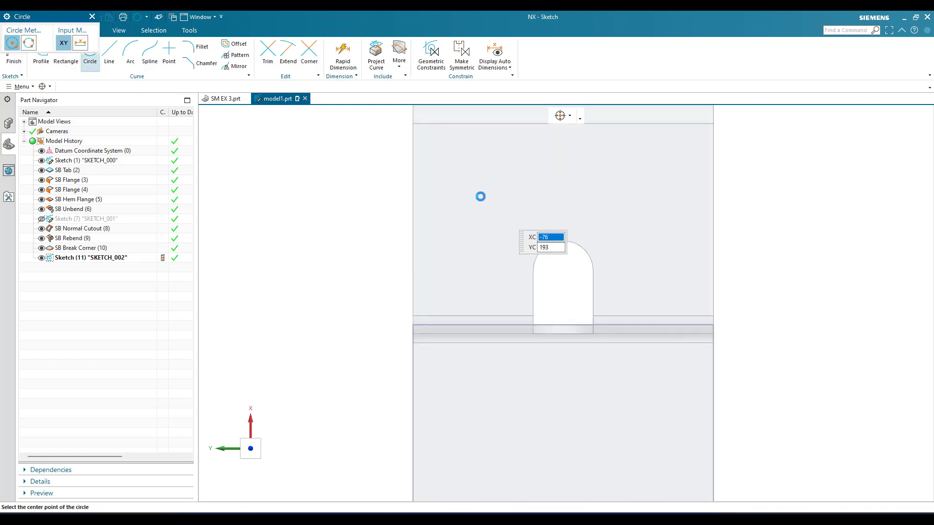
pyautogui.click(466, 194)
pyautogui.click(467, 214)
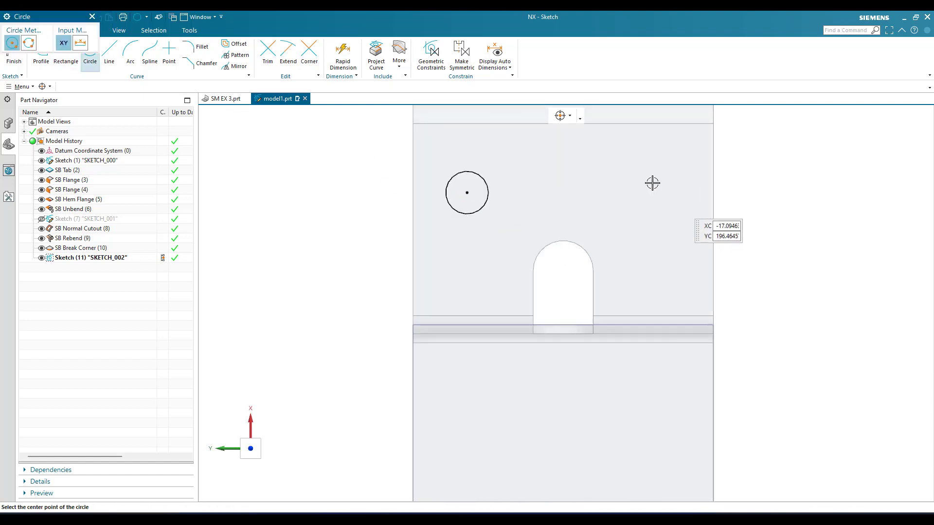
pyautogui.click(635, 193)
pyautogui.click(638, 215)
pyautogui.press('Escape')
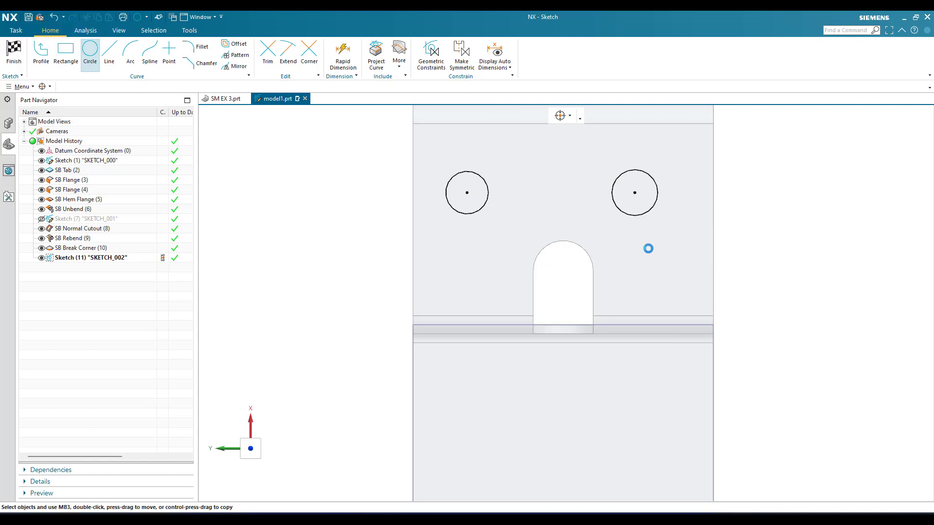
# - Apply an equal radius constraint to the two circles on the upper flange
pyautogui.press('c')
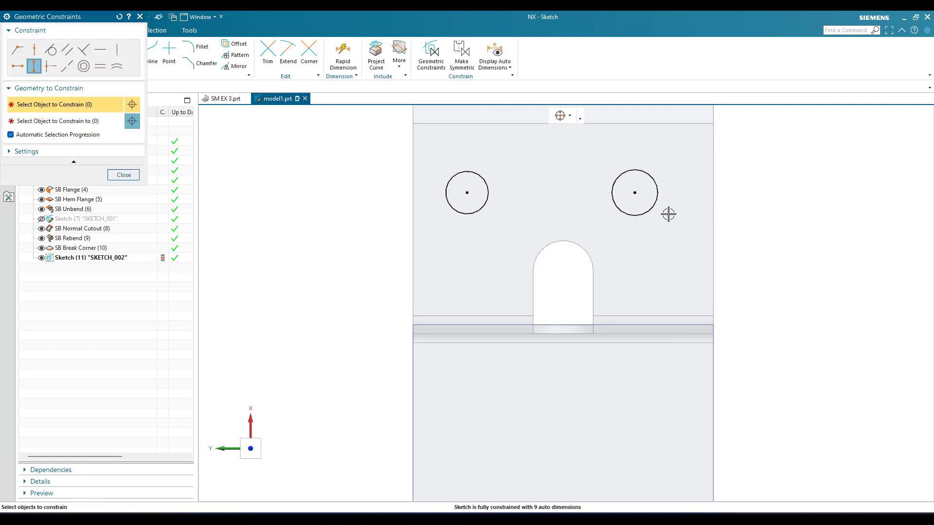
pyautogui.scroll(-2, 667, 214)
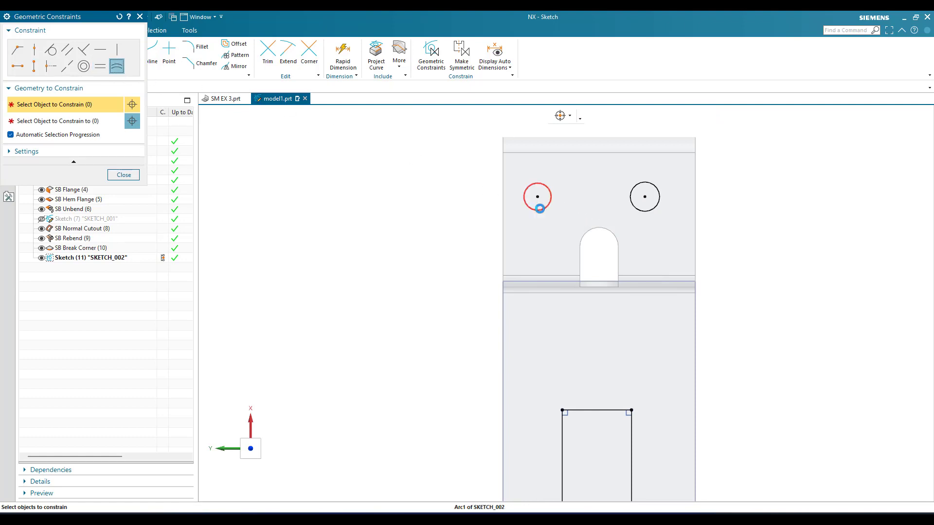
pyautogui.click(540, 208)
pyautogui.click(645, 198)
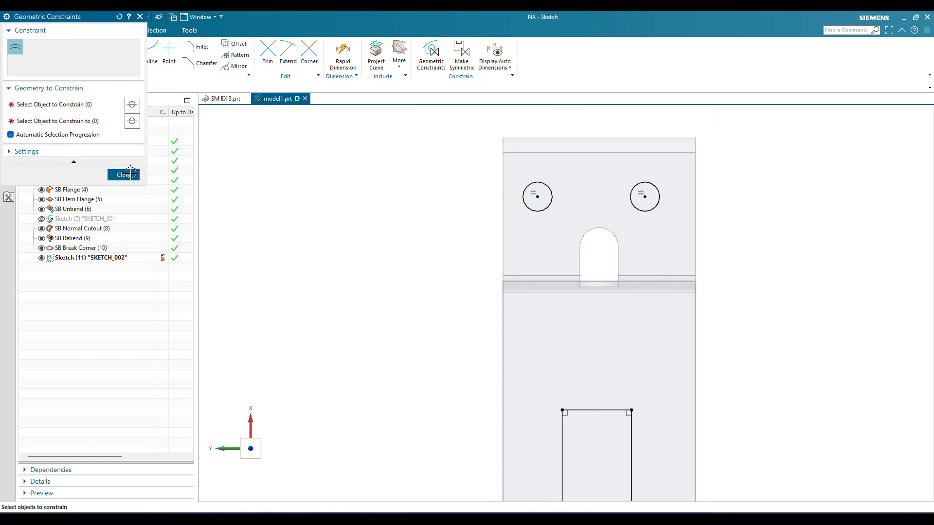
pyautogui.click(130, 174)
# - Dimension the long side of the cutout rectangle to 85 mm
pyautogui.scroll(-3, 294, 180)
pyautogui.keyDown('shift'); pyautogui.moveTo(304, 248); pyautogui.dragTo(378, 222, button='middle'); pyautogui.keyUp('shift')
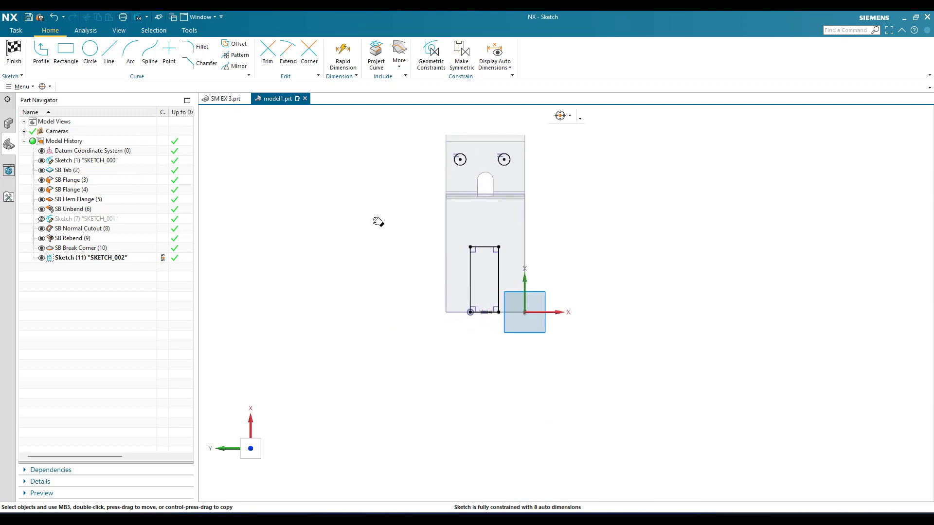
pyautogui.scroll(3, 422, 299)
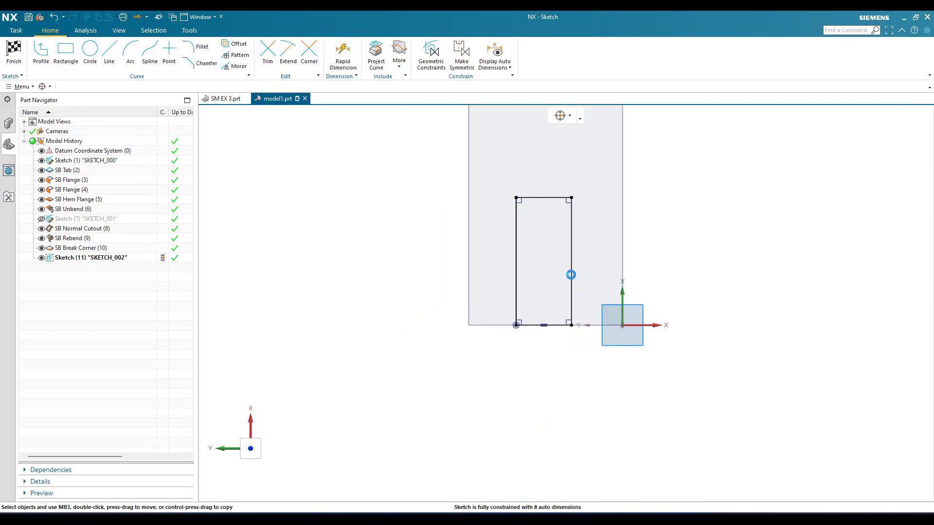
pyautogui.press('d')
pyautogui.click(572, 249)
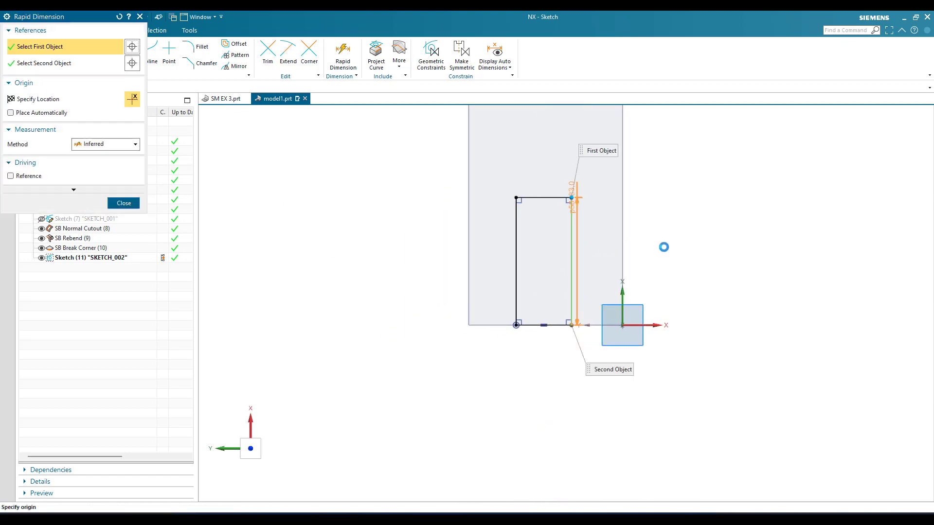
pyautogui.click(664, 247)
pyautogui.write('85')
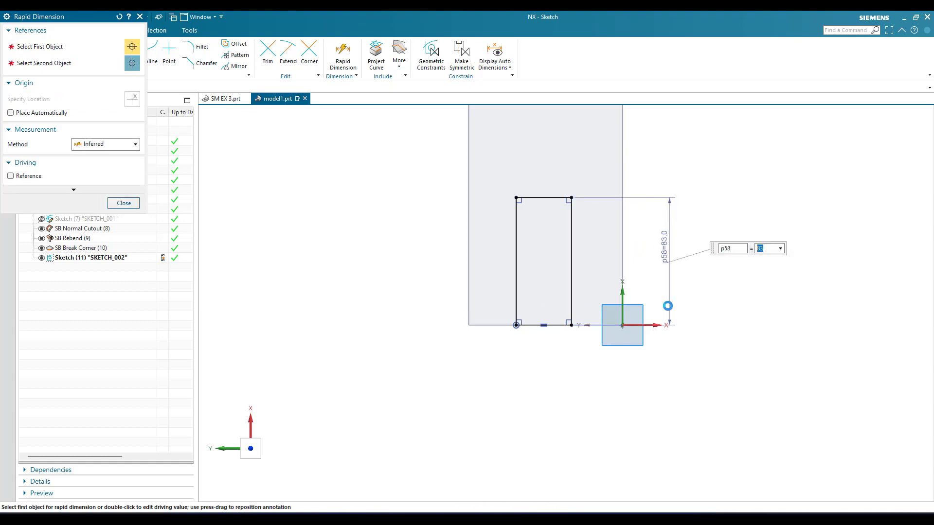
pyautogui.press('Return')
pyautogui.scroll(3, 526, 362)
pyautogui.press('Escape')
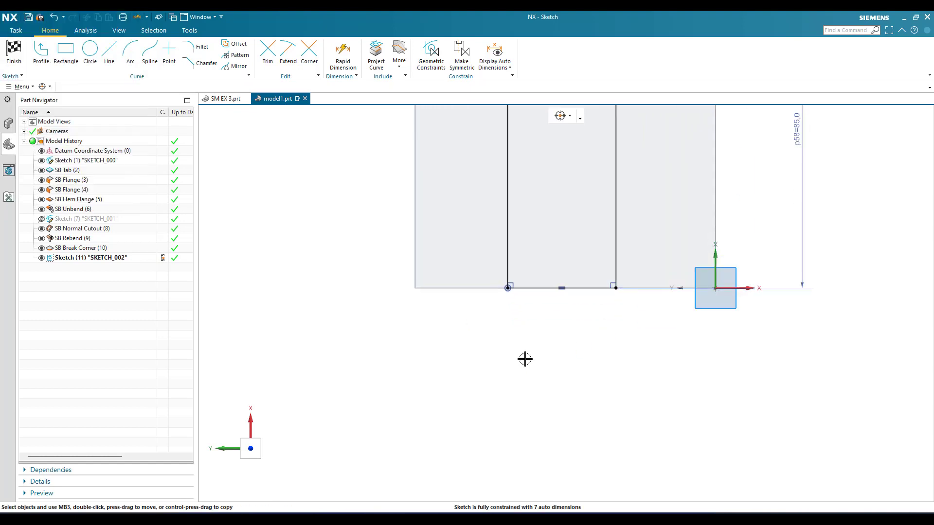
# - Dimension the midpoint of the rectangle's edge on the tab's front edge 50 mm from the vertical sketch axis
pyautogui.press('d')
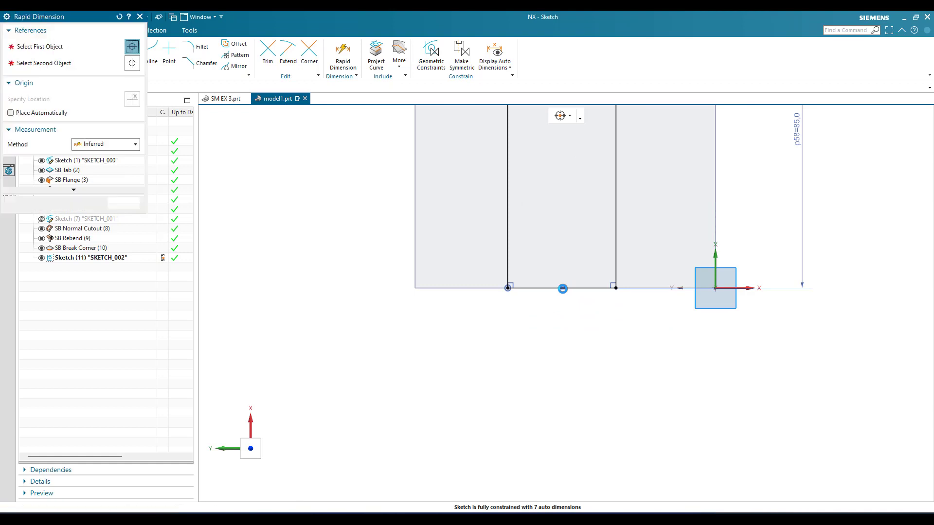
pyautogui.click(563, 288)
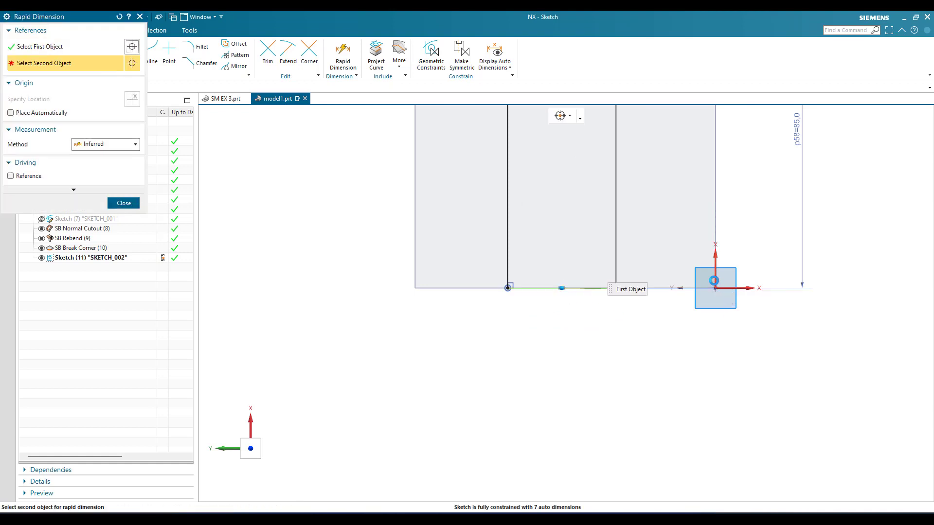
pyautogui.click(714, 281)
pyautogui.click(662, 397)
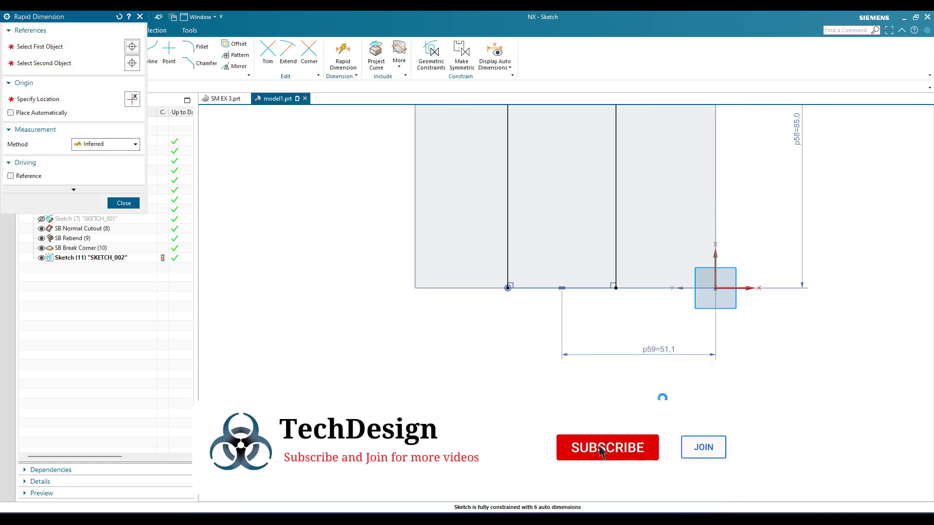
pyautogui.write('50')
pyautogui.press('Return')
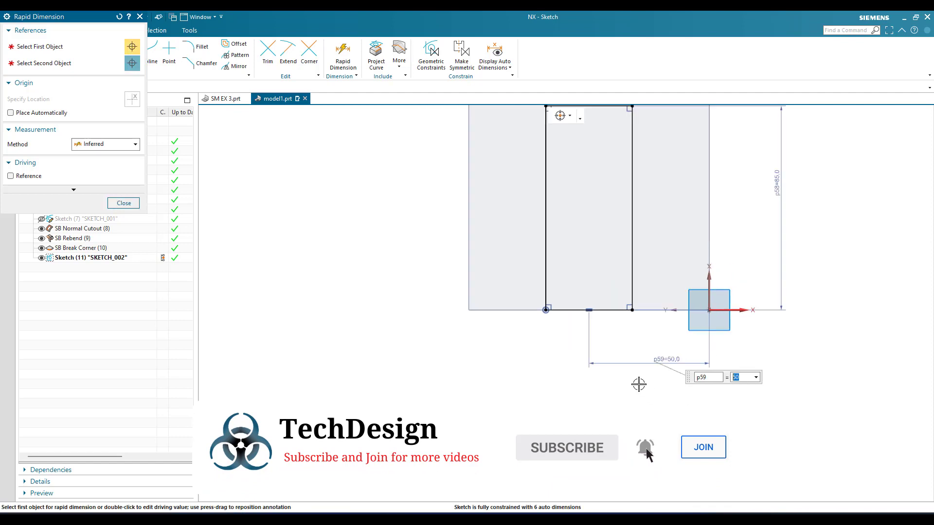
pyautogui.scroll(-3, 638, 377)
pyautogui.scroll(1, 643, 317)
pyautogui.scroll(2, 638, 318)
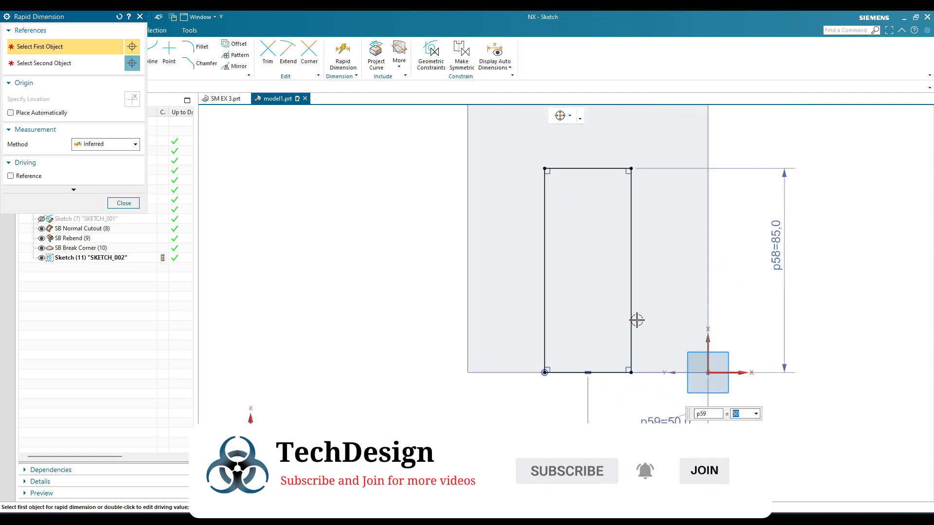
pyautogui.press('Escape')
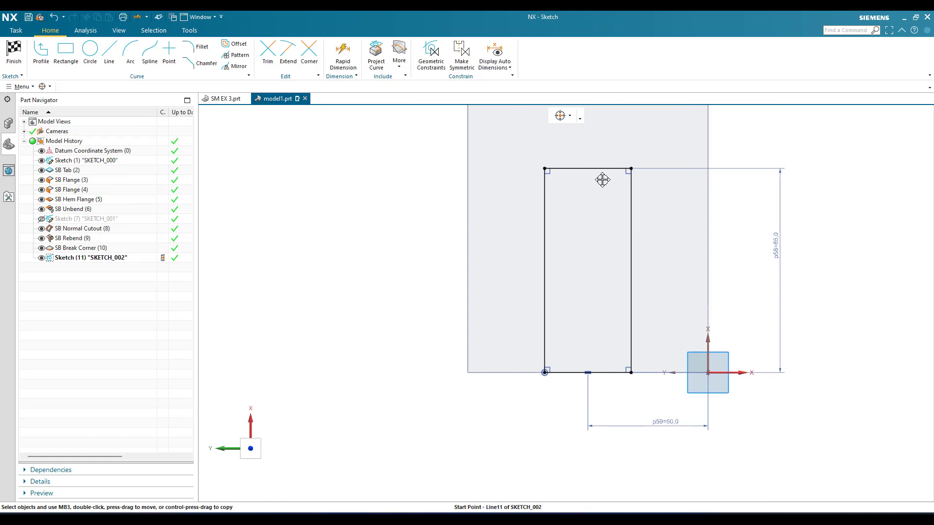
# - Dimension the width of the cutout rectangle to 40 mm
pyautogui.moveTo(602, 180)
pyautogui.mouseDown()
pyautogui.moveTo(579, 223)
pyautogui.moveTo(632, 205)
pyautogui.mouseUp()
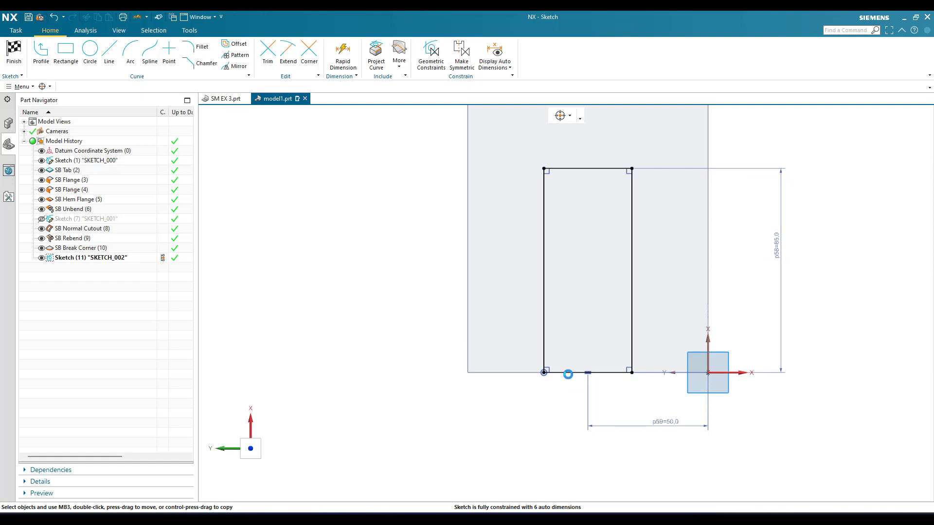
pyautogui.press('d')
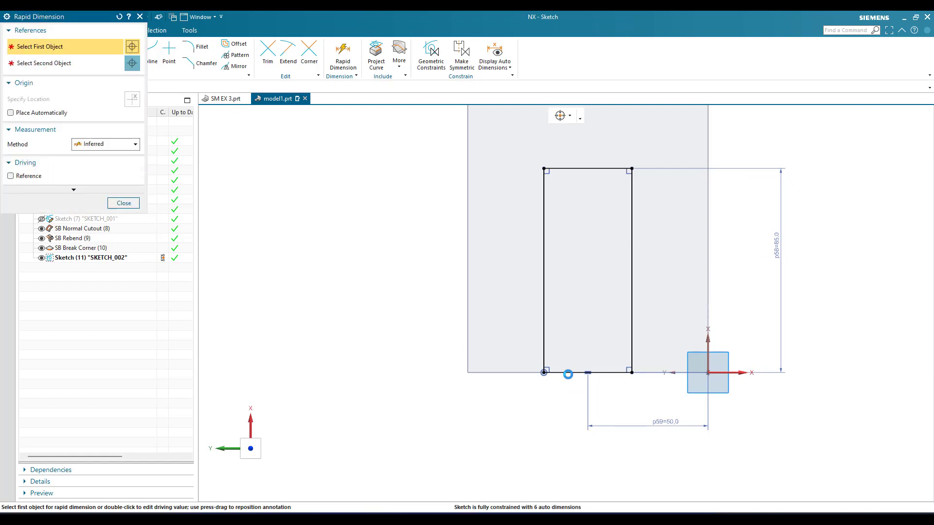
pyautogui.click(567, 388)
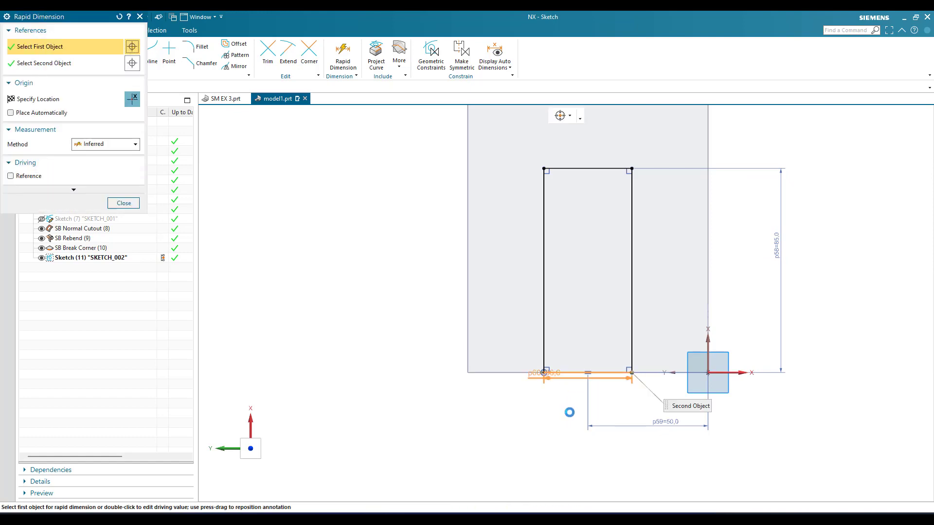
pyautogui.click(580, 458)
pyautogui.write('40')
pyautogui.press('Return')
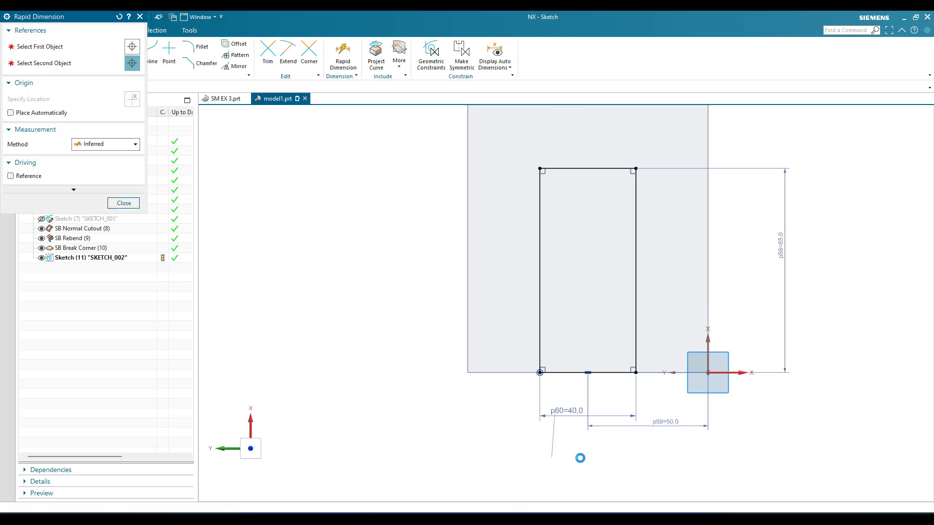
pyautogui.press('Escape')
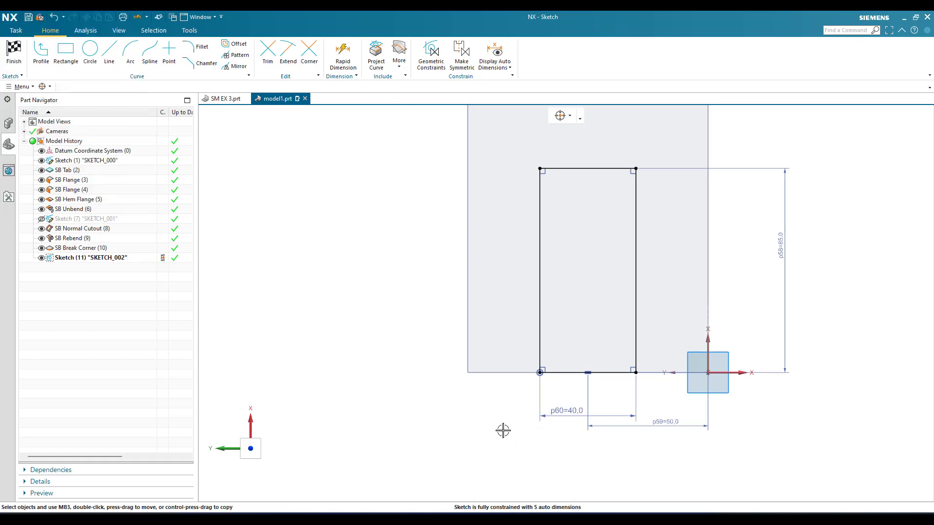
# - Constrain the centres of the two circles on the upper flange to be horizontally aligned
pyautogui.scroll(-3, 484, 240)
pyautogui.scroll(3, 500, 177)
pyautogui.scroll(-2, 470, 261)
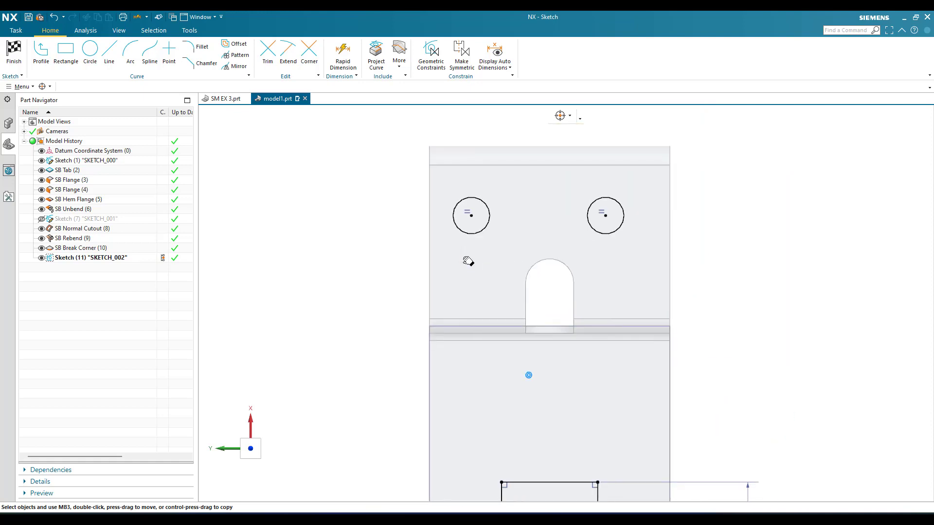
pyautogui.scroll(3, 478, 208)
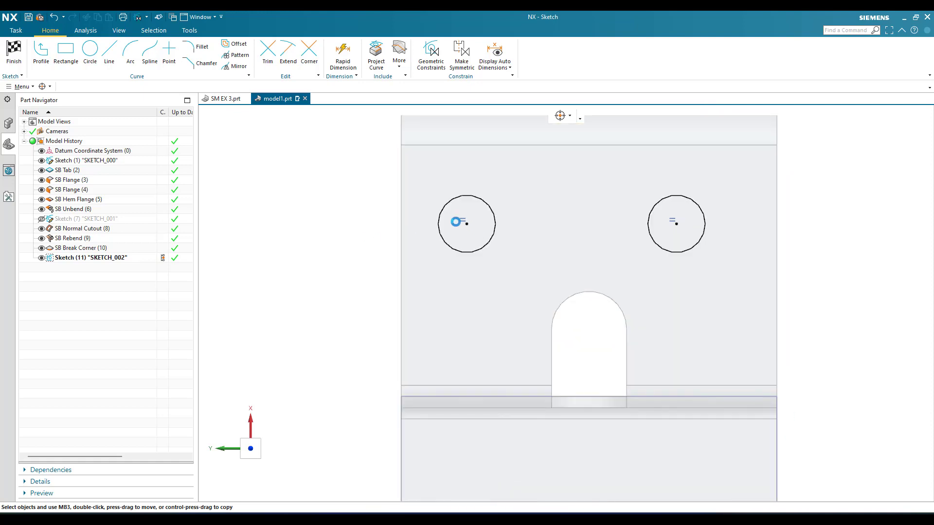
pyautogui.press('c')
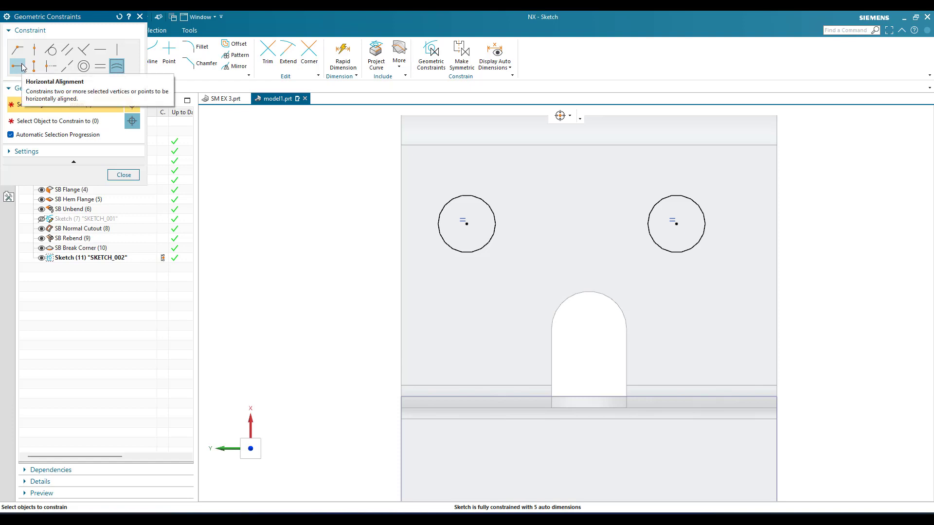
pyautogui.click(19, 67)
pyautogui.click(466, 225)
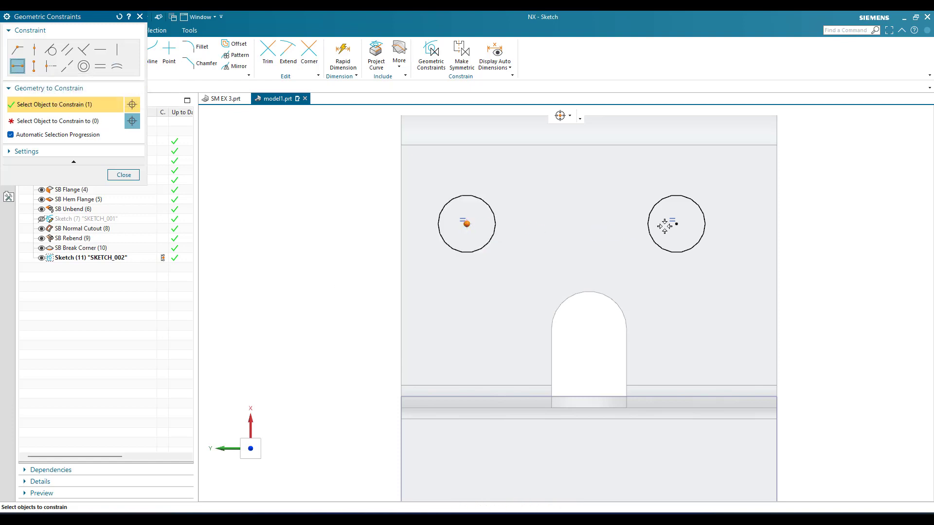
pyautogui.click(677, 223)
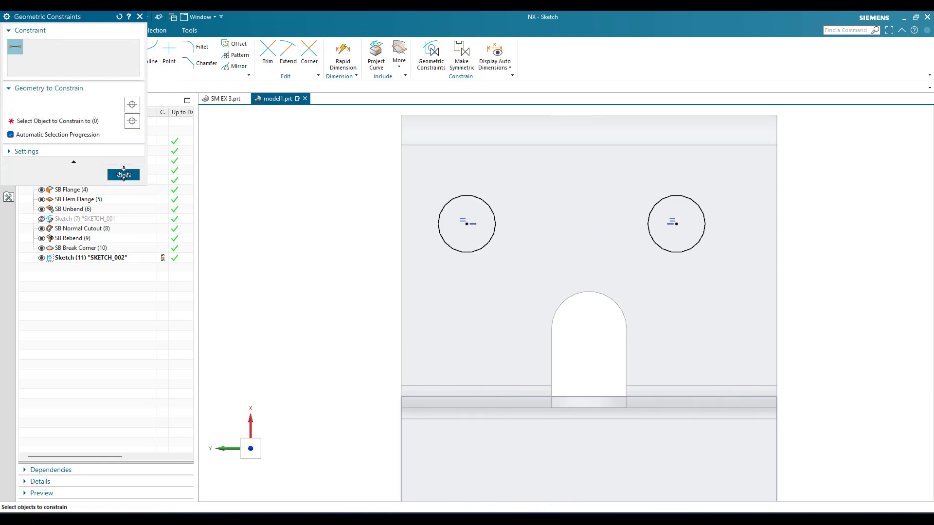
pyautogui.click(124, 175)
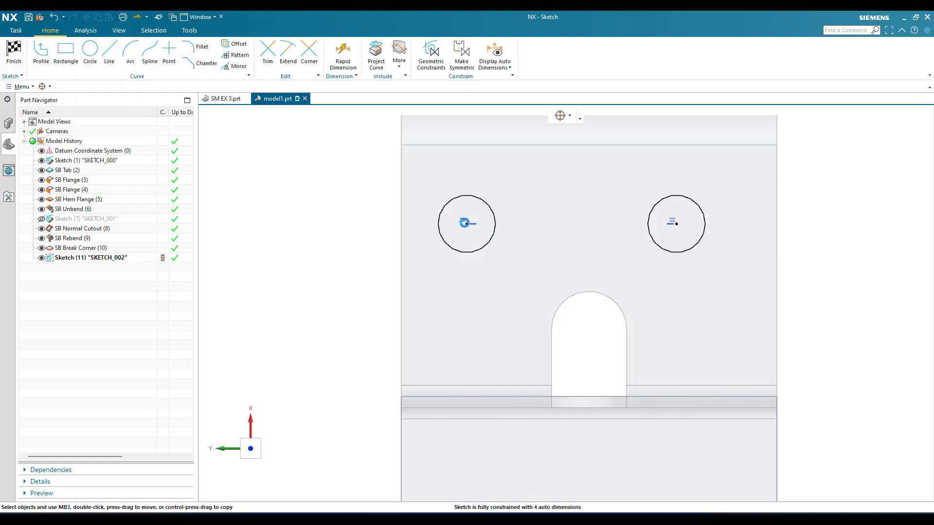
# - Dimension the distance between the centres of the two upper flange circles to 50 mm
pyautogui.press('d')
pyautogui.click(466, 224)
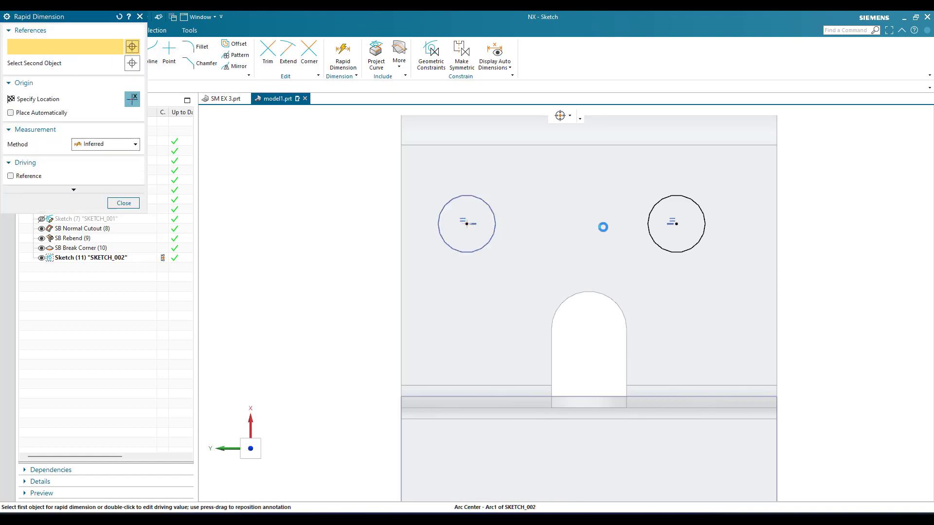
pyautogui.click(674, 224)
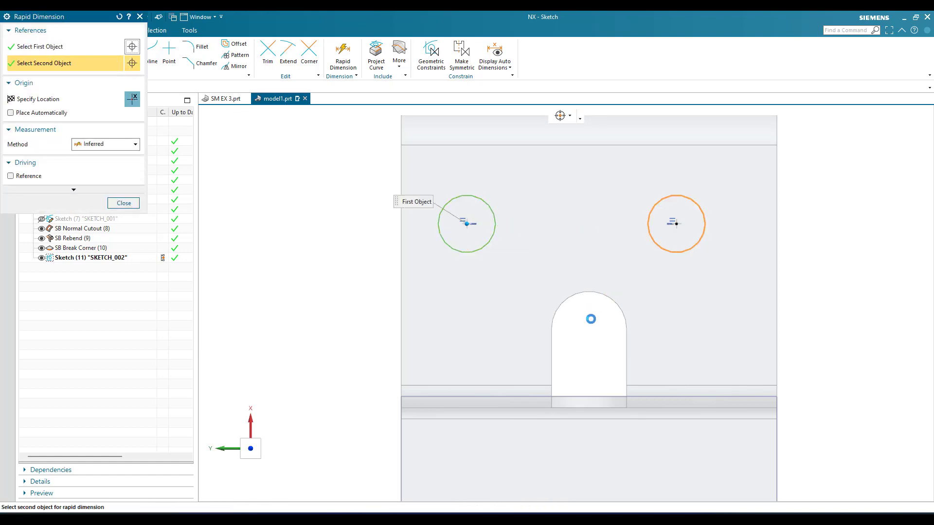
pyautogui.click(614, 374)
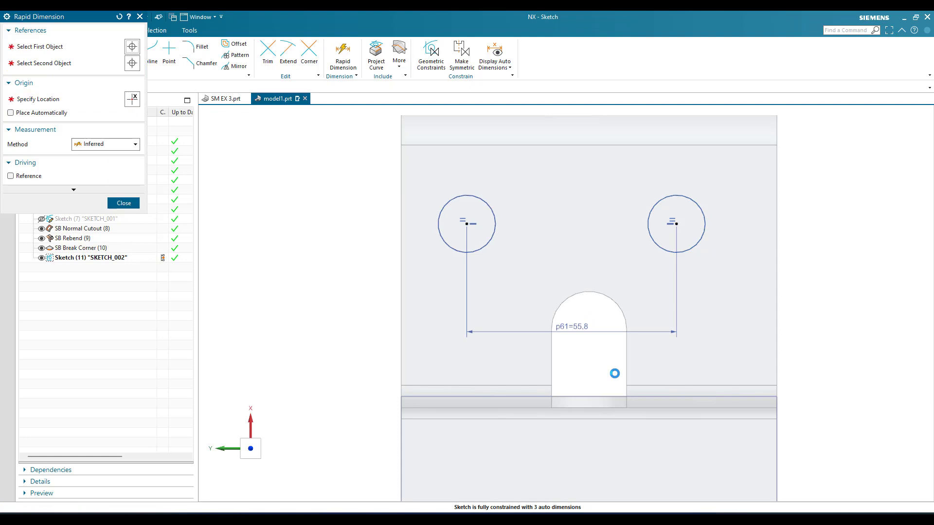
pyautogui.scroll(-2, 649, 251)
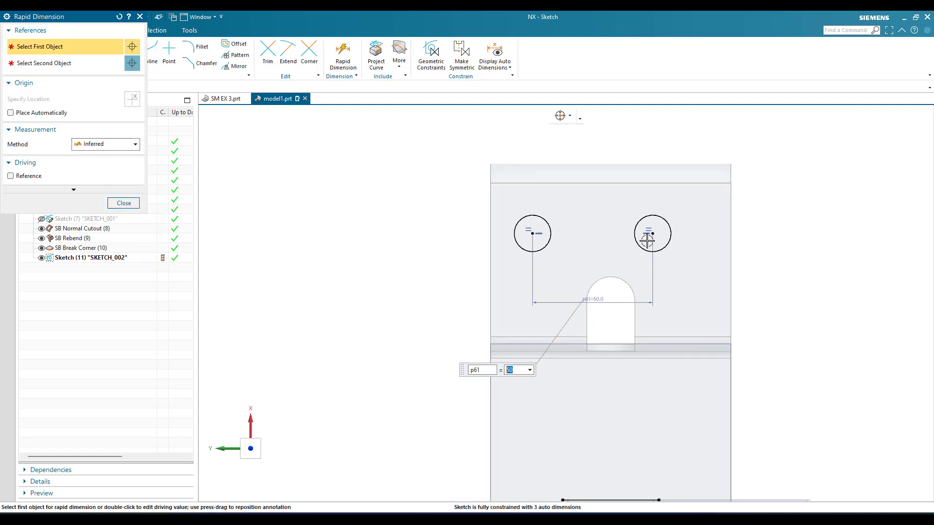
pyautogui.write('50')
pyautogui.press('Return')
pyautogui.click(532, 233)
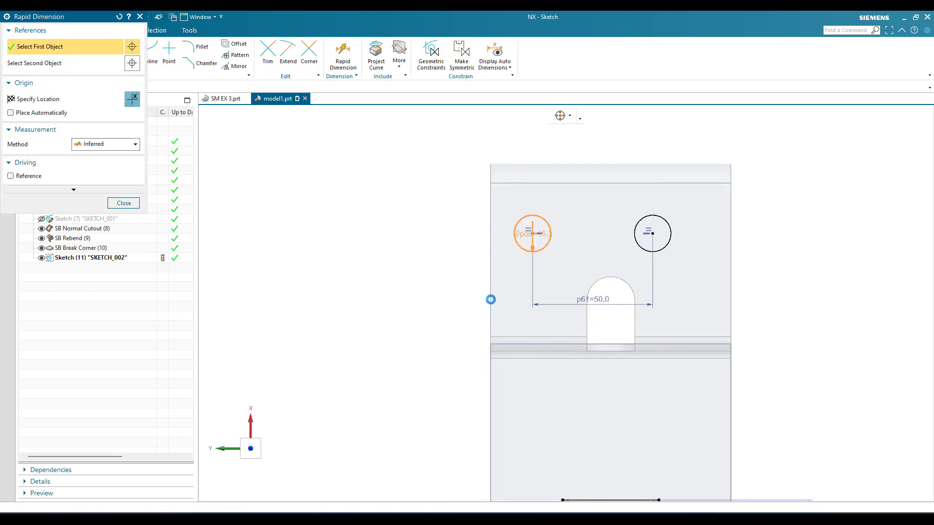
pyautogui.click(489, 172)
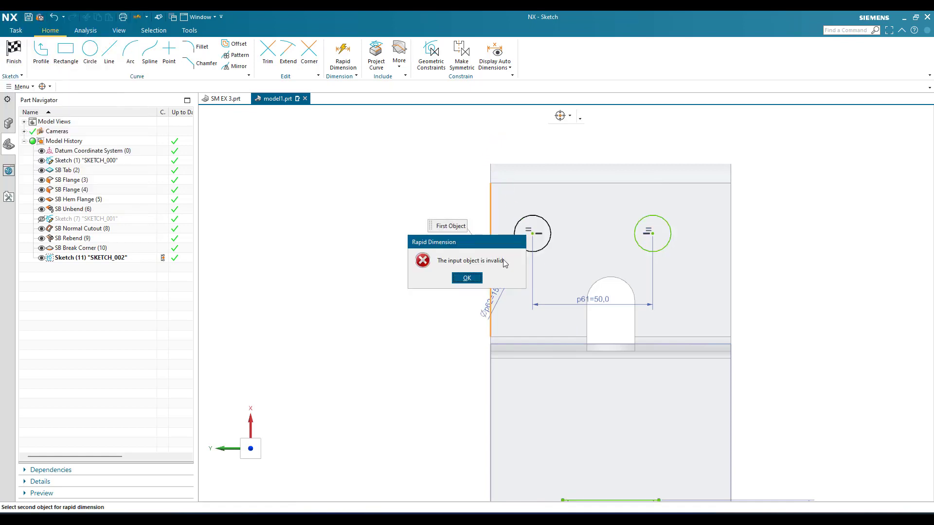
pyautogui.click(470, 282)
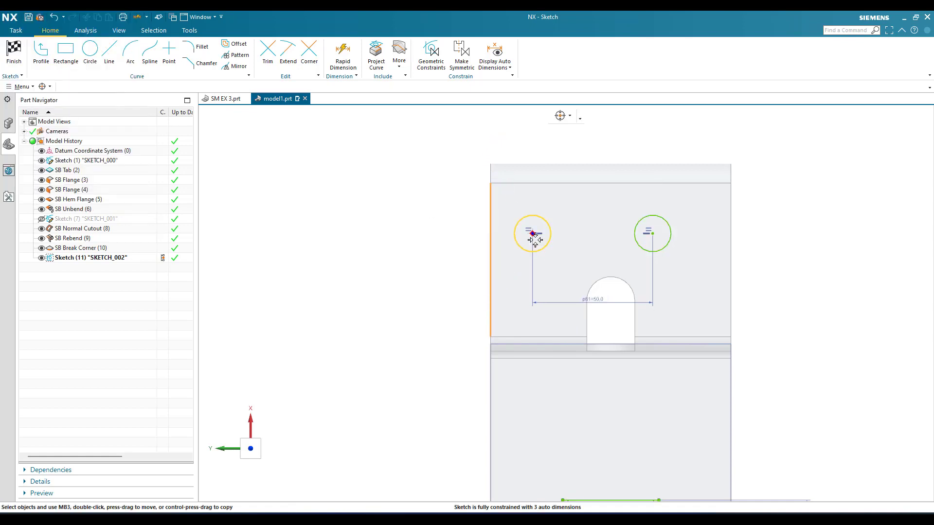
pyautogui.click(490, 259)
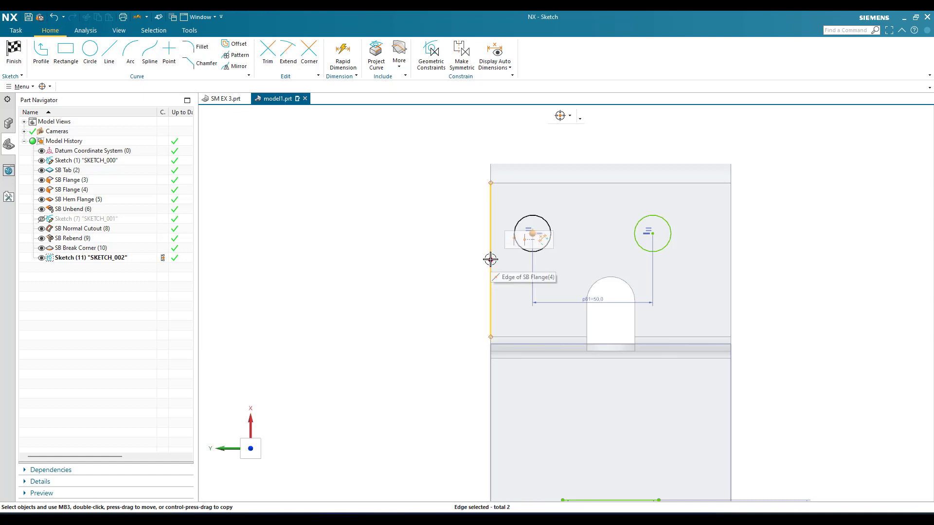
pyautogui.press('Escape')
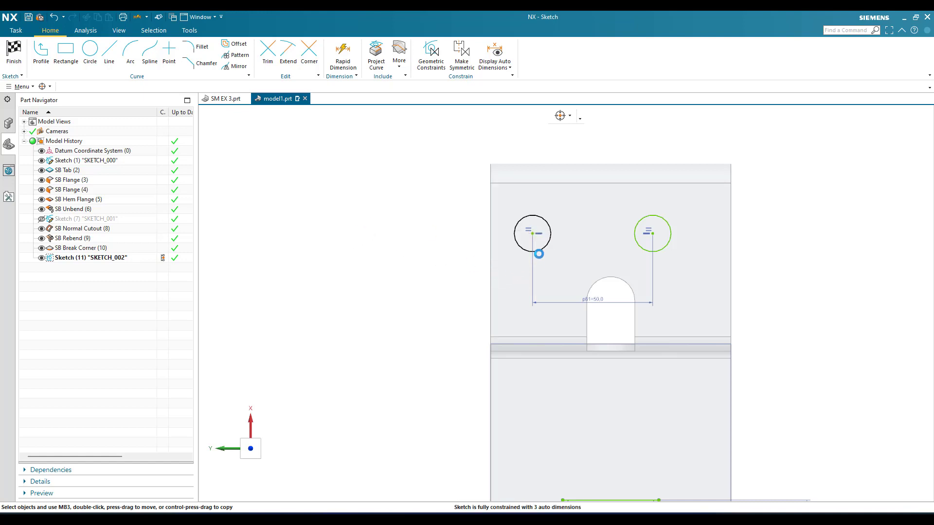
# - Dimension the centre of the circle farther from the sketch origin 25 mm from the upper flange's adjacent side edge
pyautogui.press('d')
pyautogui.click(532, 234)
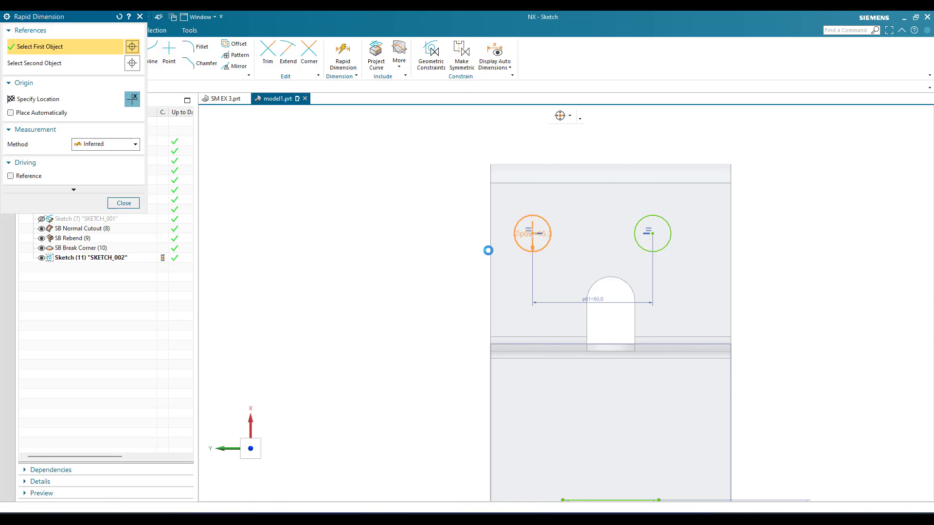
pyautogui.click(488, 251)
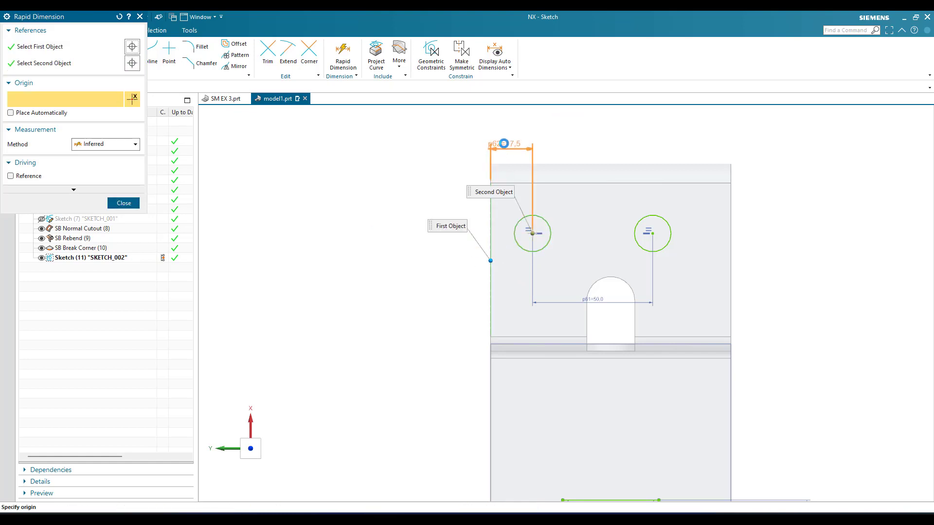
pyautogui.click(504, 143)
pyautogui.write('2')
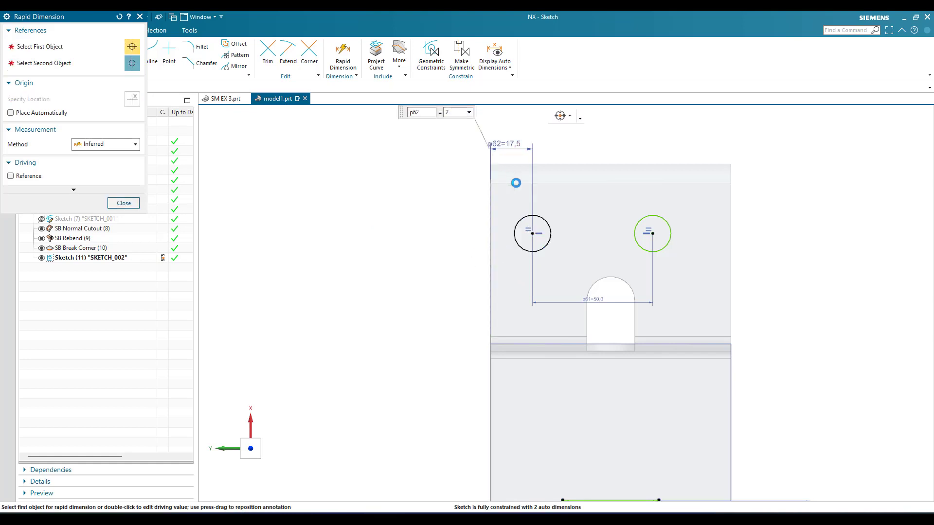
pyautogui.write('5')
pyautogui.press('Return')
pyautogui.press('Escape')
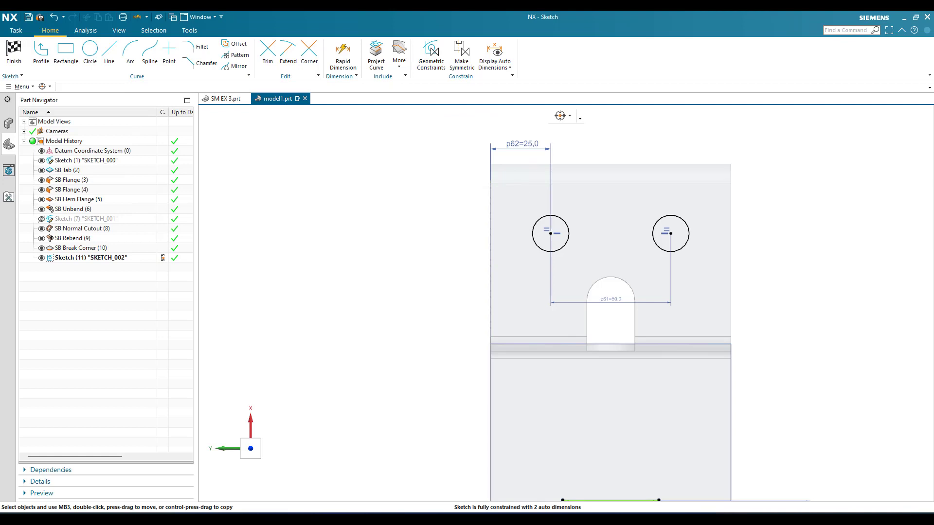
# - Dimension the centre of the circle nearer the vertical sketch axis 190 mm from the sketch origin along the bracket's length
pyautogui.scroll(-2, 584, 195)
pyautogui.press('d')
pyautogui.scroll(1, 589, 173)
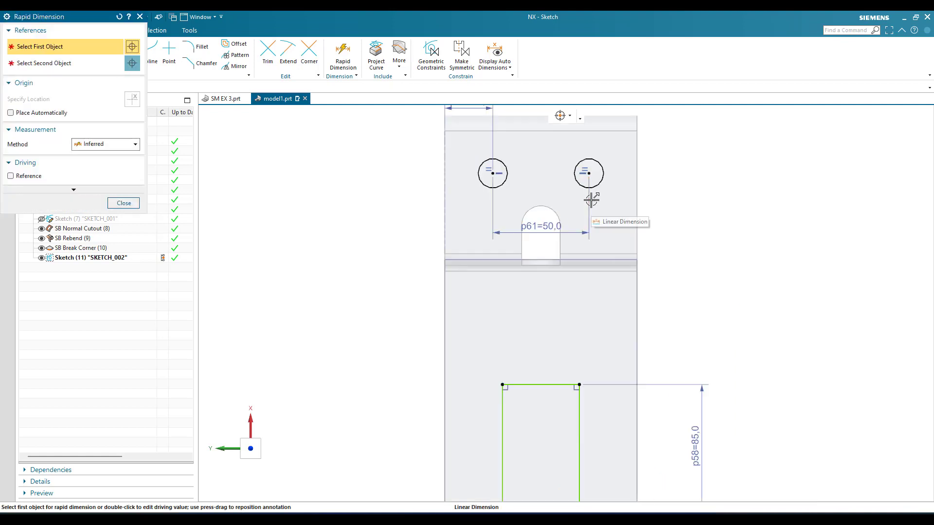
pyautogui.click(589, 173)
pyautogui.scroll(-1, 612, 197)
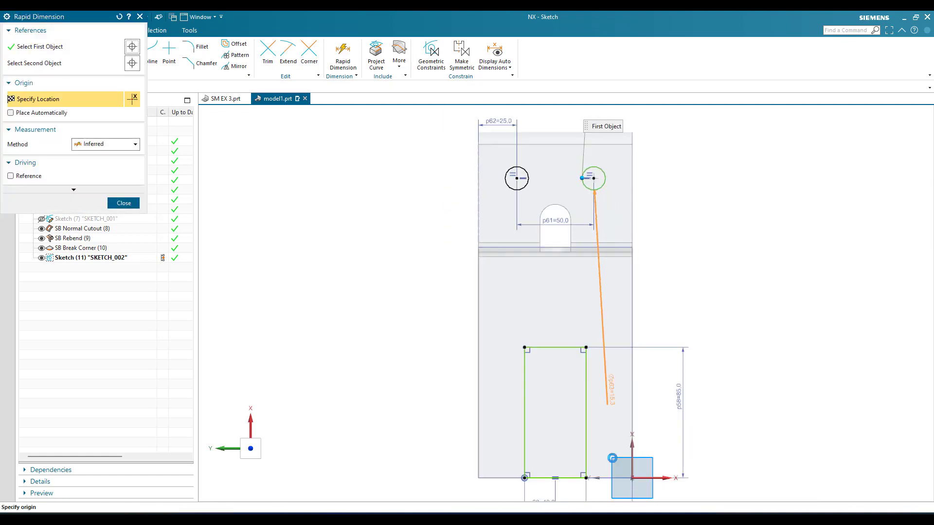
pyautogui.click(633, 477)
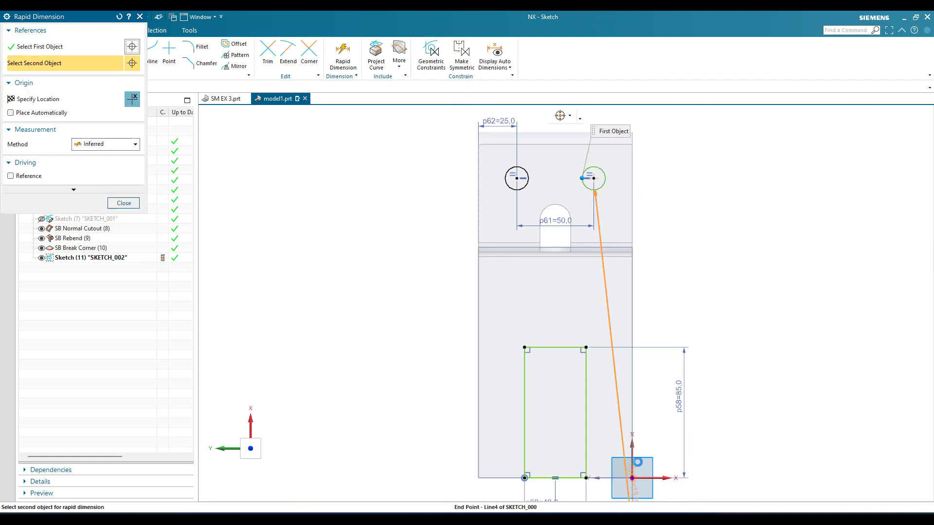
pyautogui.click(690, 264)
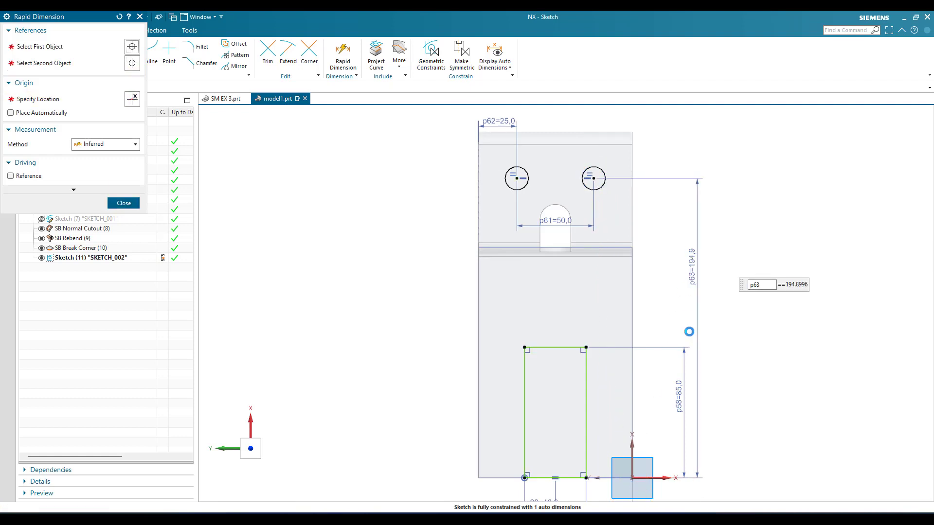
pyautogui.write('185')
pyautogui.press('Return')
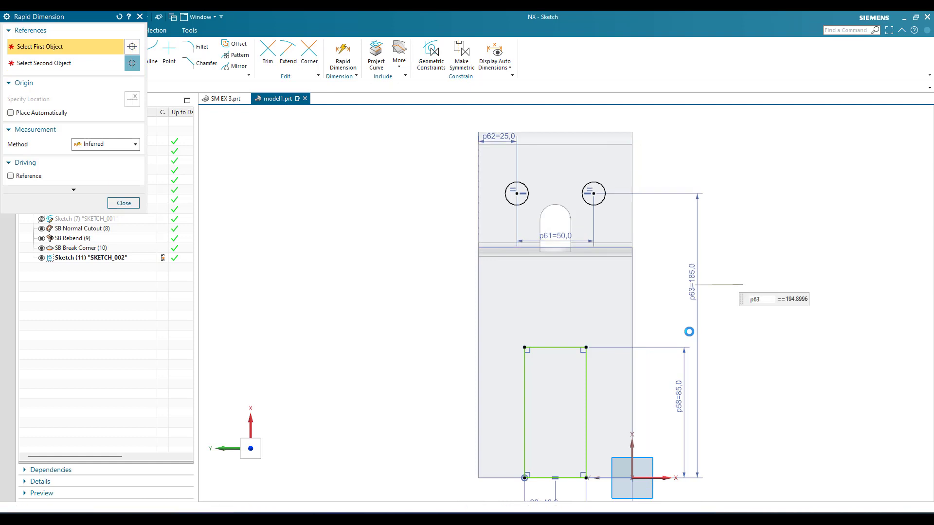
pyautogui.write('190')
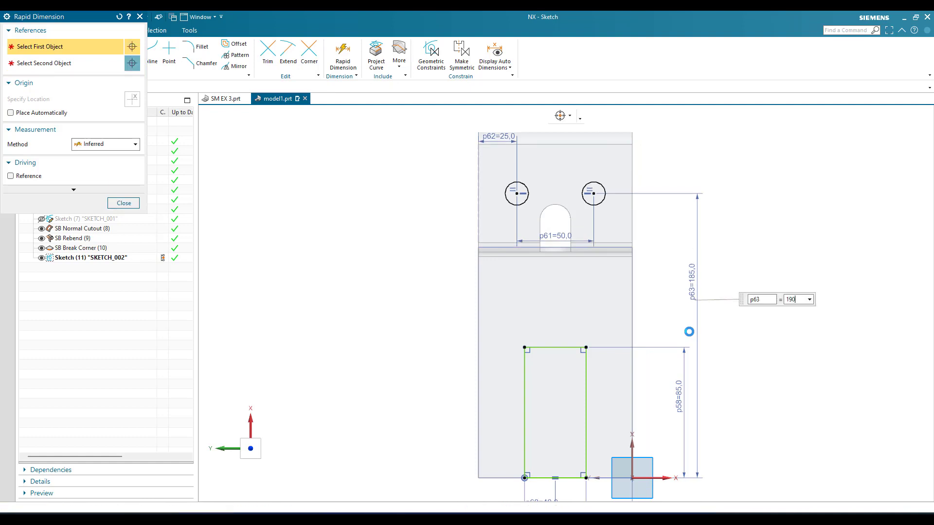
pyautogui.press('Return')
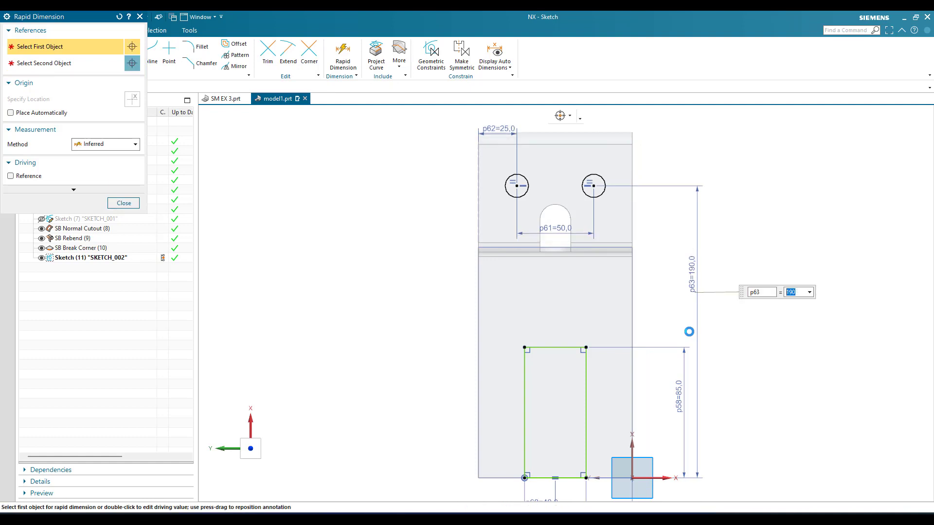
pyautogui.click(690, 331)
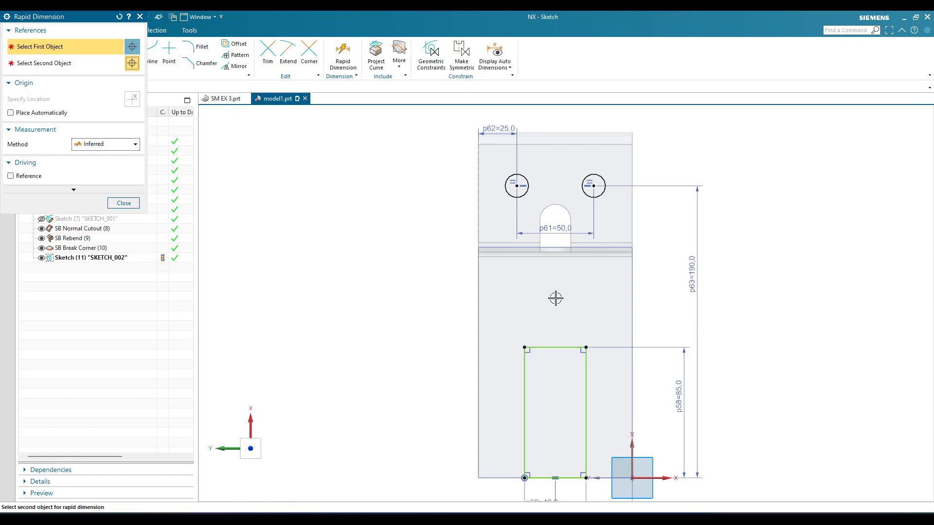
pyautogui.click(124, 202)
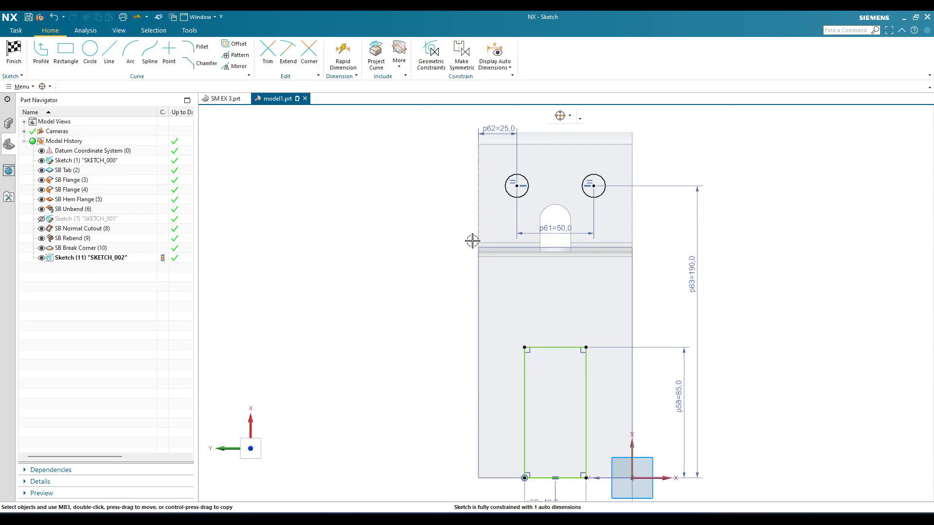
# - Show the automatic dimensions to set the upper flange circles' diameter to 15 mm, and finish the sketch
pyautogui.scroll(2, 487, 219)
pyautogui.scroll(-3, 482, 197)
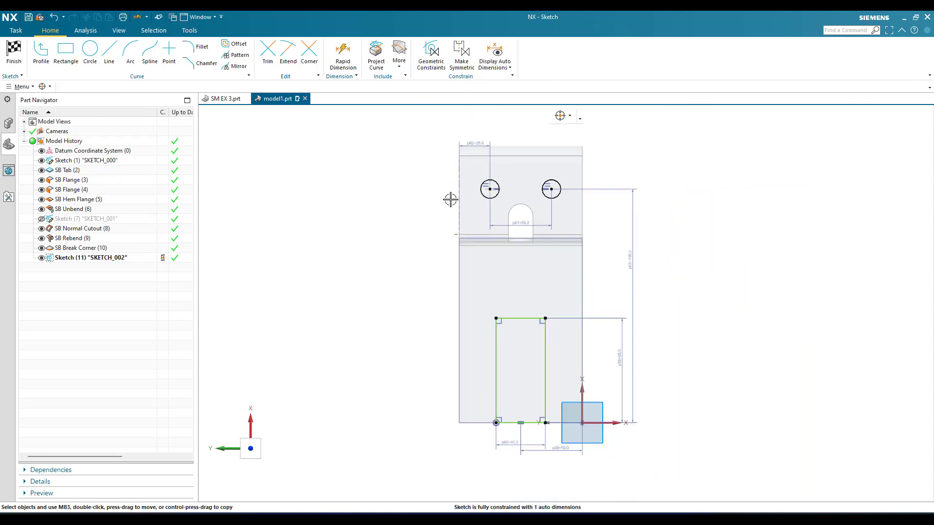
pyautogui.click(495, 50)
pyautogui.scroll(4, 554, 161)
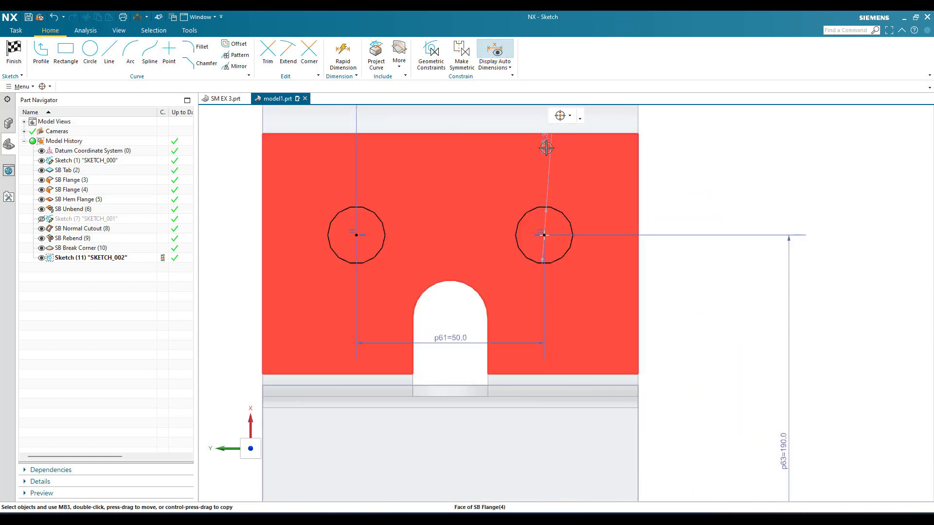
pyautogui.moveTo(554, 146); pyautogui.dragTo(683, 171)
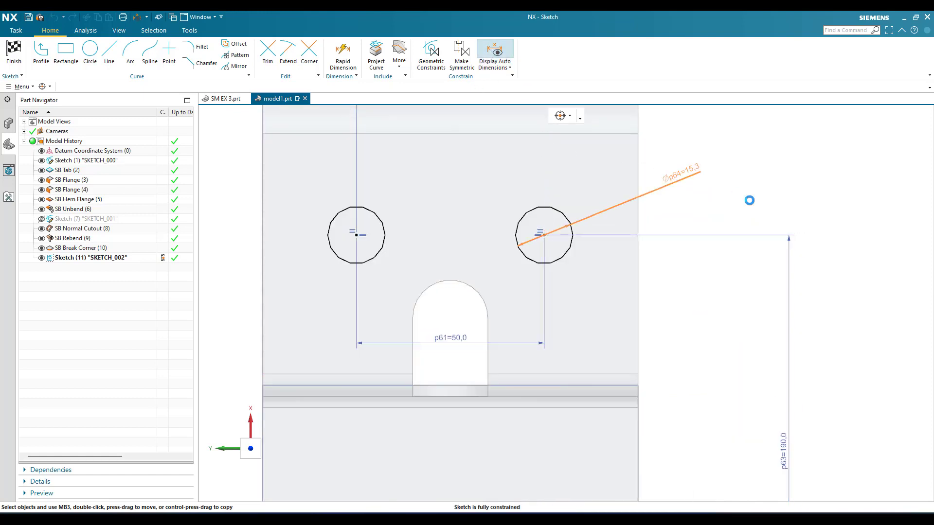
pyautogui.doubleClick(749, 201)
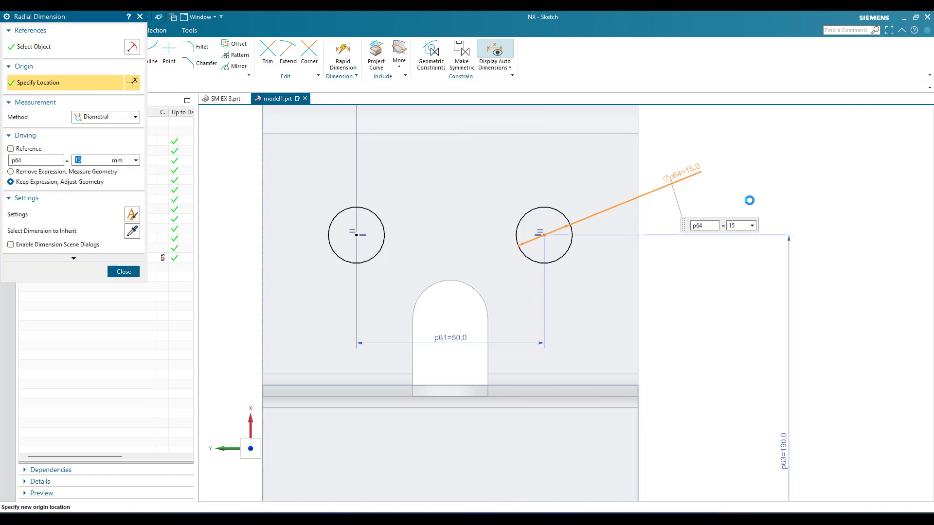
pyautogui.scroll(1, 750, 200)
pyautogui.press('Return')
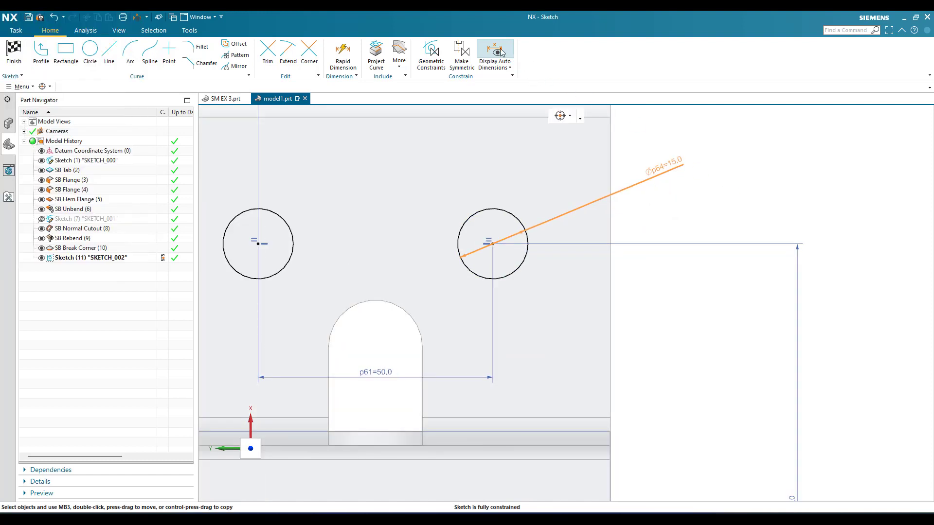
pyautogui.scroll(-4, 709, 152)
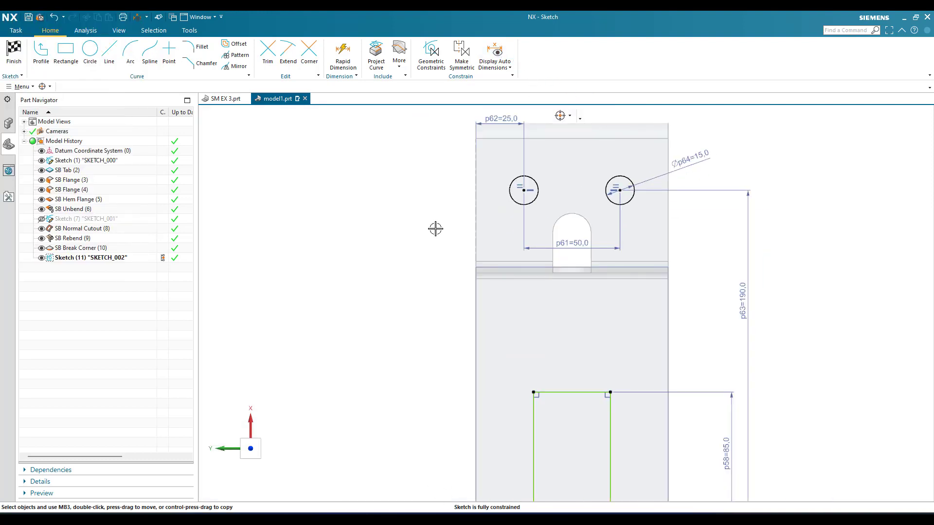
pyautogui.hotkey('ctrl', 'q')
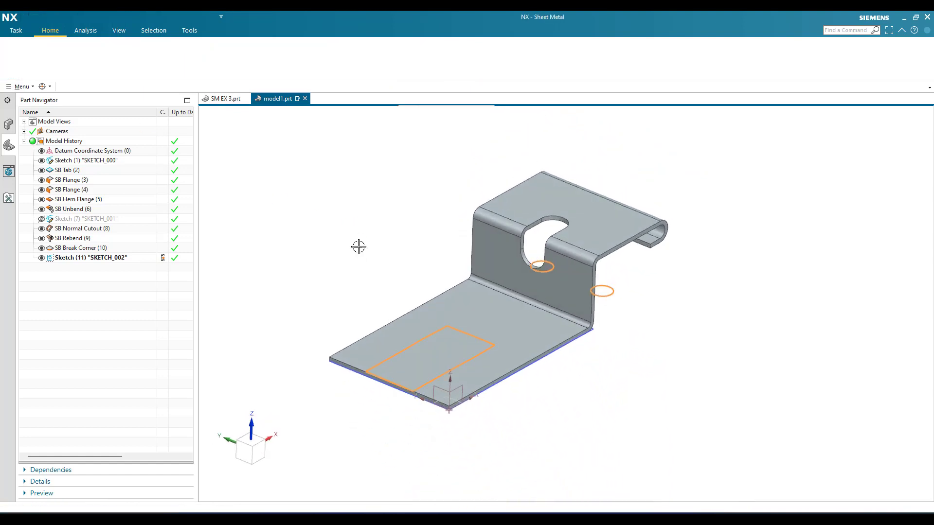
# - Cut the rectangle and two circles through the bracket with a Normal Cutout by Thickness, using a symmetric Value depth of 92 mm
pyautogui.moveTo(359, 247)
pyautogui.mouseDown(button='middle')
pyautogui.moveTo(319, 238)
pyautogui.moveTo(399, 276)
pyautogui.mouseUp(button='middle')
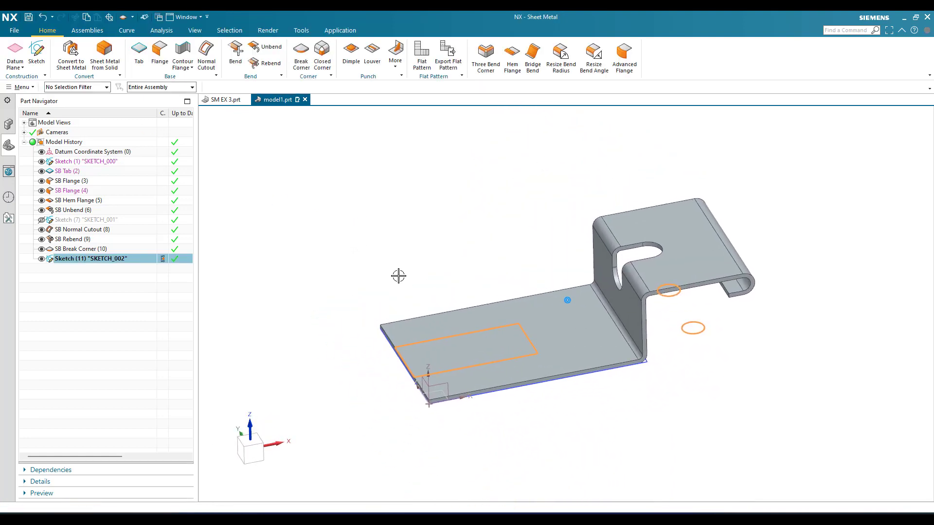
pyautogui.click(84, 291)
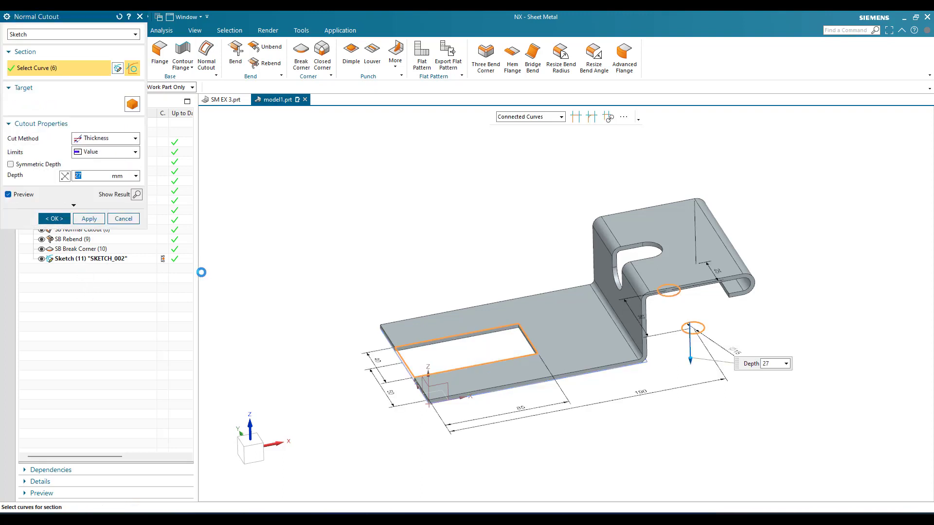
pyautogui.click(93, 139)
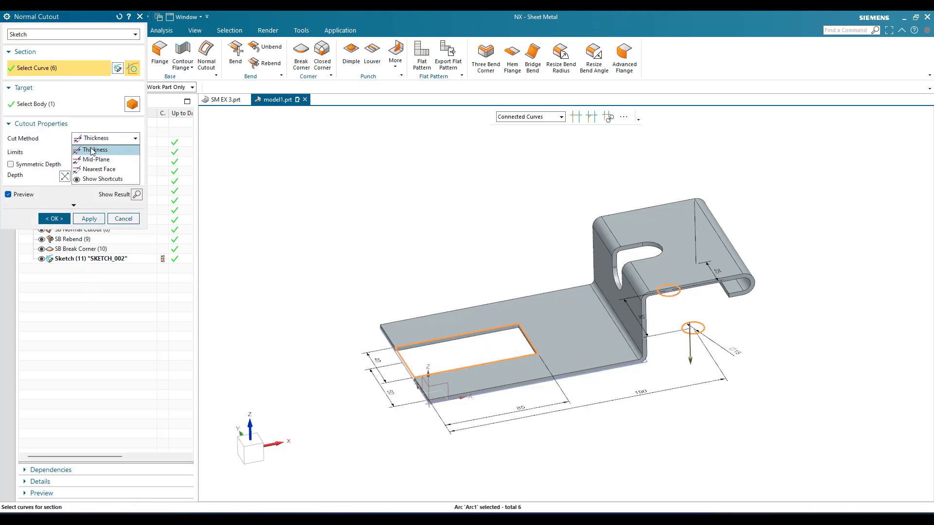
pyautogui.click(94, 141)
pyautogui.click(93, 153)
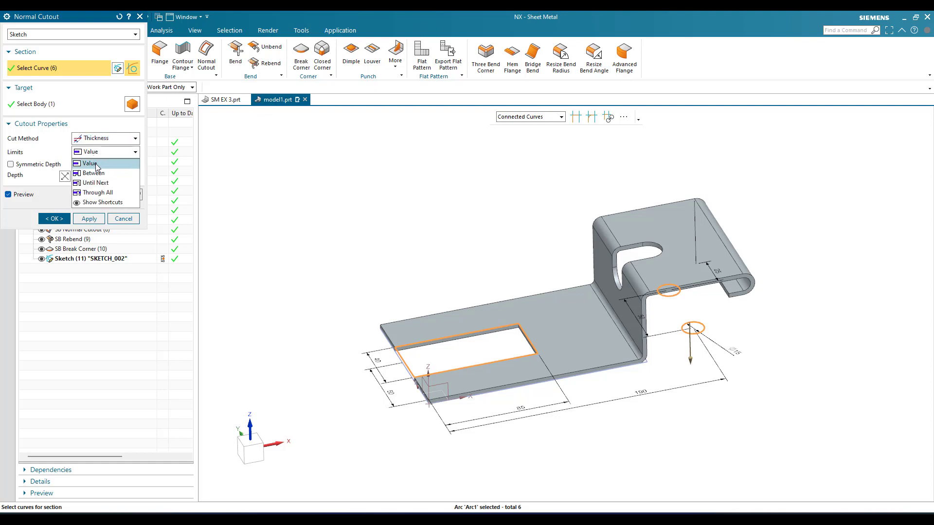
pyautogui.click(28, 164)
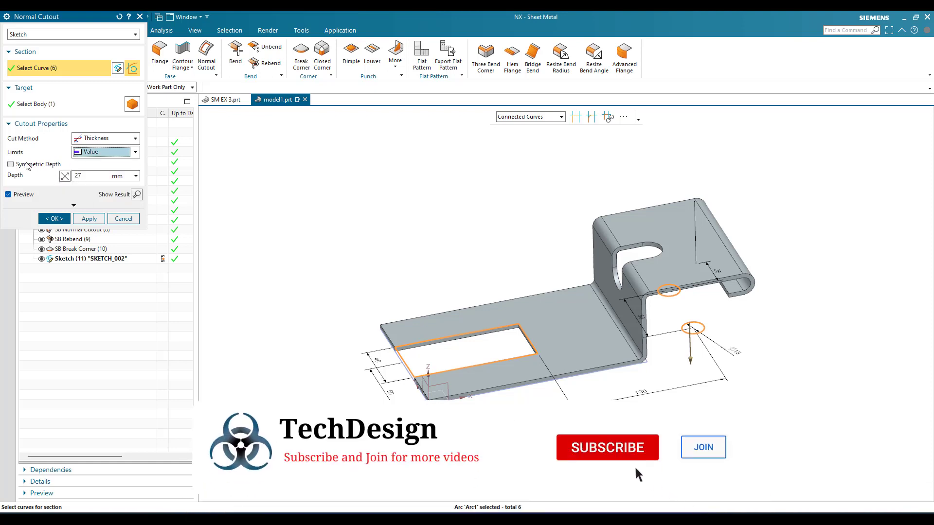
pyautogui.click(29, 164)
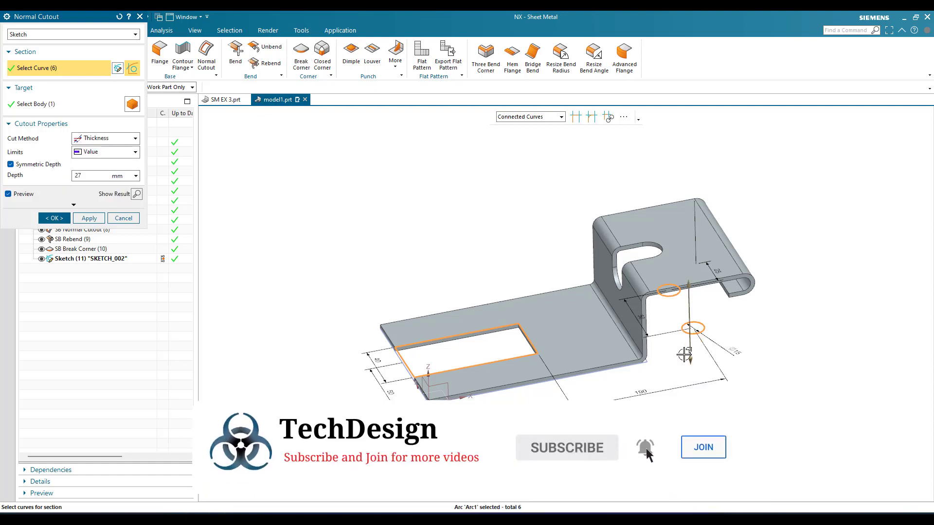
pyautogui.moveTo(688, 359); pyautogui.dragTo(675, 355)
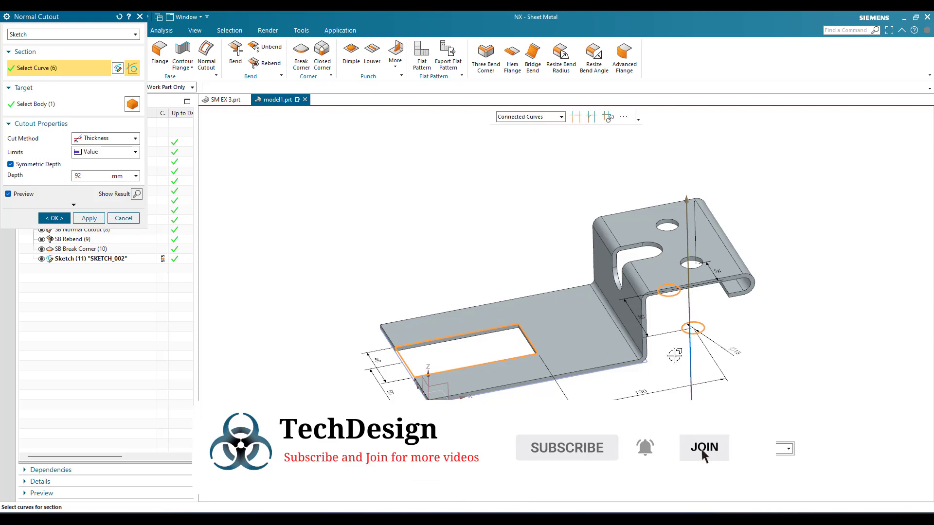
pyautogui.click(55, 218)
# - Hide the cutout sketch SKETCH_002 and the base sketch SKETCH_000
pyautogui.scroll(2, 439, 369)
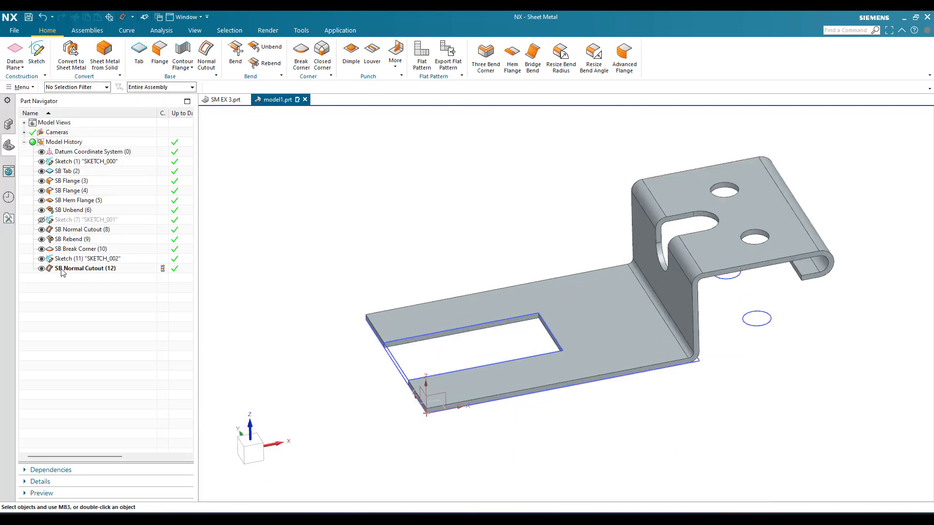
pyautogui.click(42, 258)
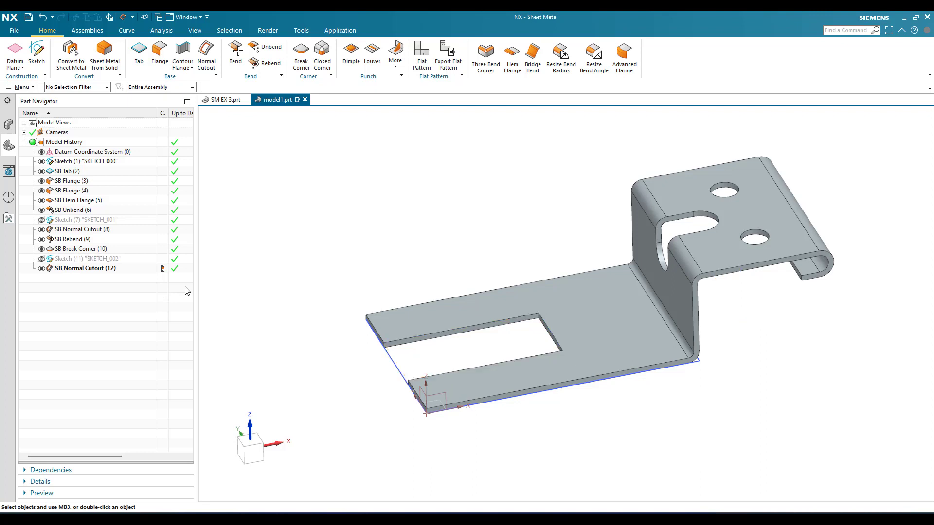
pyautogui.click(42, 162)
pyautogui.moveTo(371, 248)
pyautogui.keyDown('shift'); pyautogui.mouseDown(button='middle')
pyautogui.moveTo(393, 217)
pyautogui.moveTo(385, 212)
pyautogui.mouseUp(button='middle'); pyautogui.keyUp('shift')
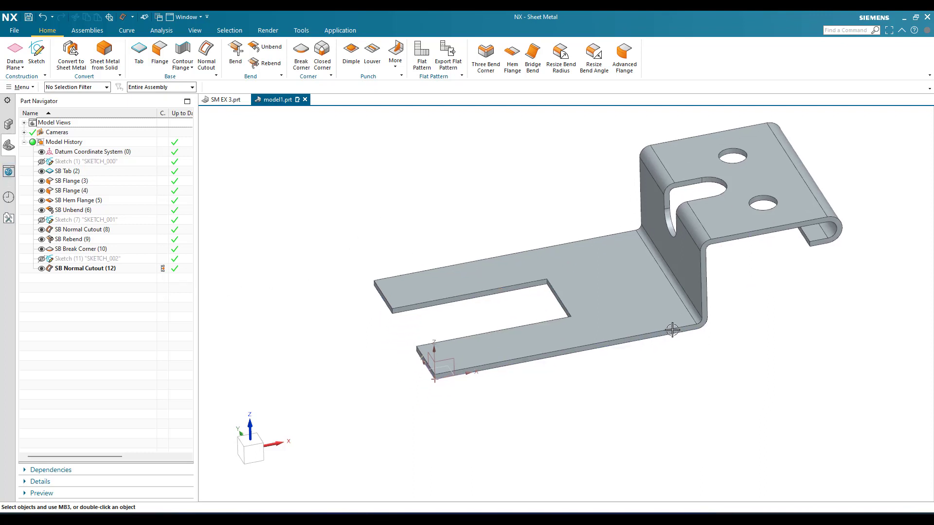
# - Examine the hems at the slotted end of the base in the finished SM EX 3 part, and return to model1
pyautogui.click(222, 99)
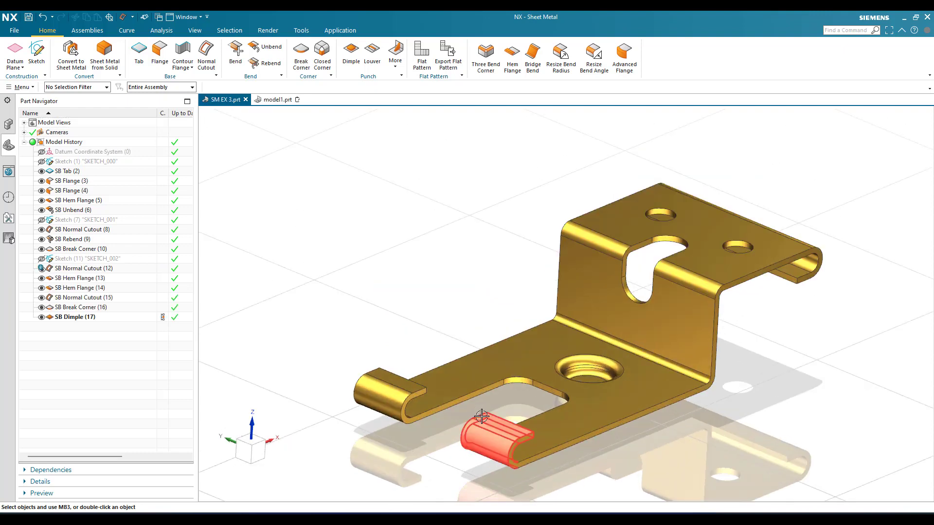
pyautogui.scroll(3, 637, 318)
pyautogui.scroll(-2, 637, 317)
pyautogui.scroll(1, 559, 336)
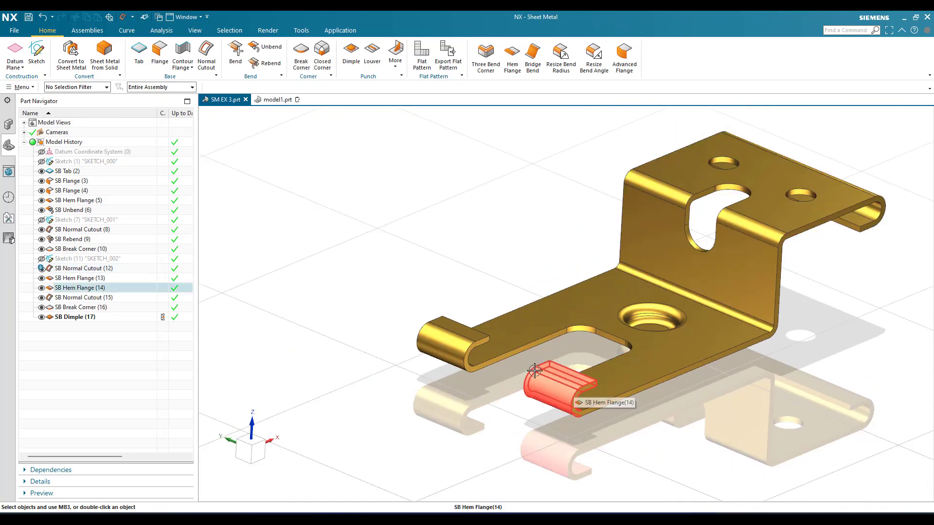
pyautogui.scroll(3, 482, 339)
pyautogui.scroll(-2, 608, 340)
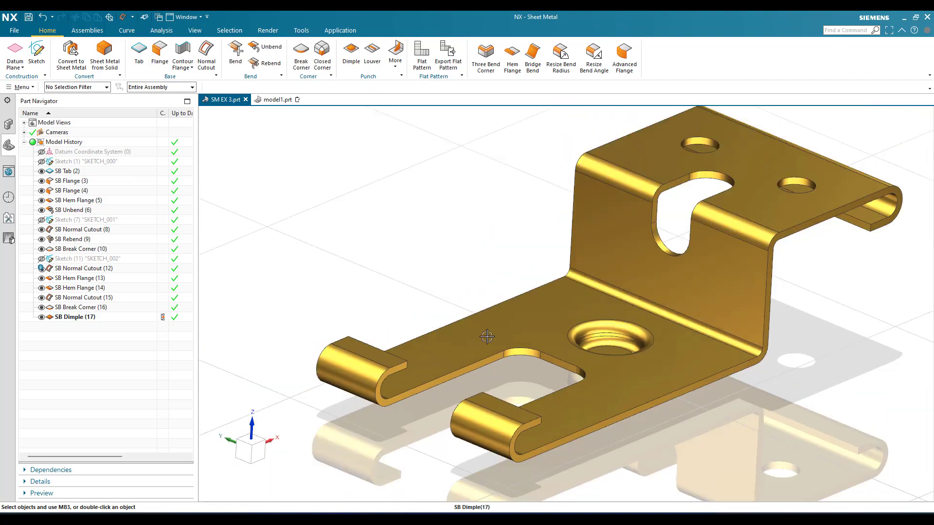
pyautogui.click(276, 99)
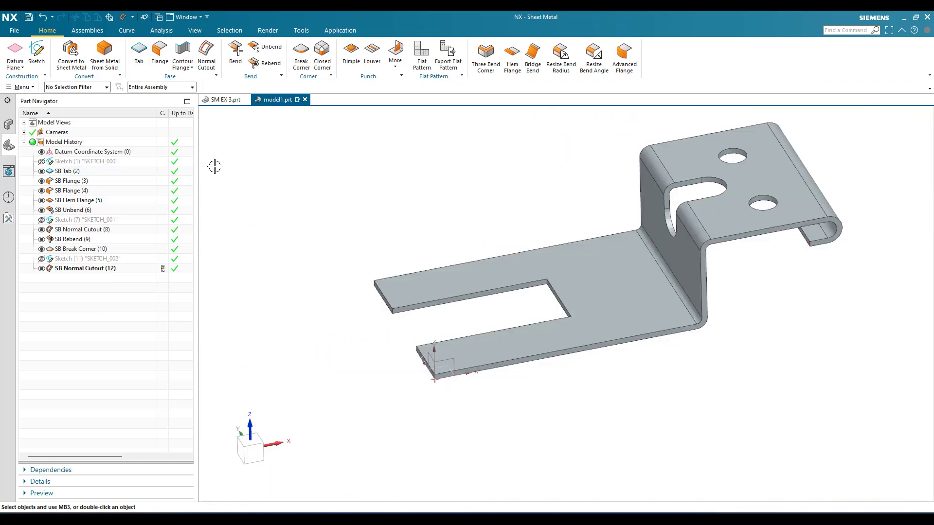
# - Add an Open hem to the end edge of the base prong farther from the origin, Material Inside, with 5 mm bend radius and 10 mm flange length
pyautogui.click(509, 71)
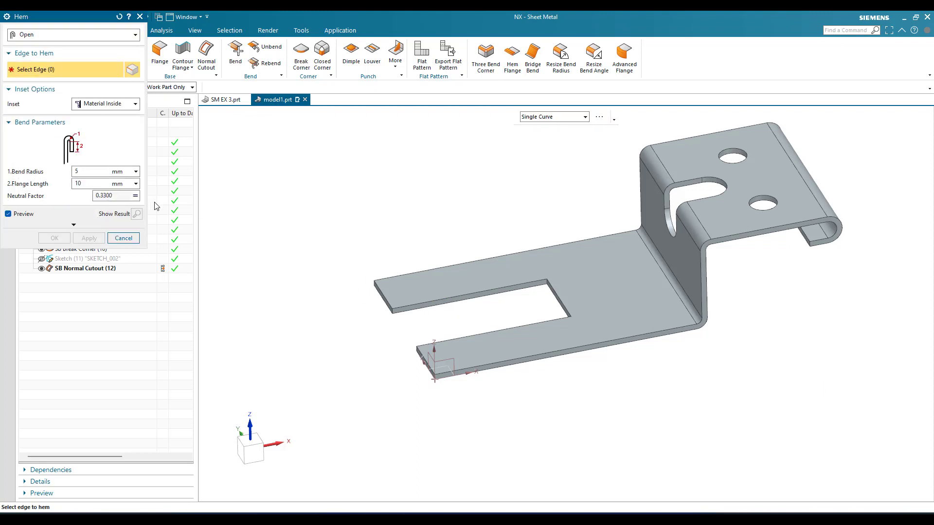
pyautogui.scroll(3, 312, 306)
pyautogui.click(460, 288)
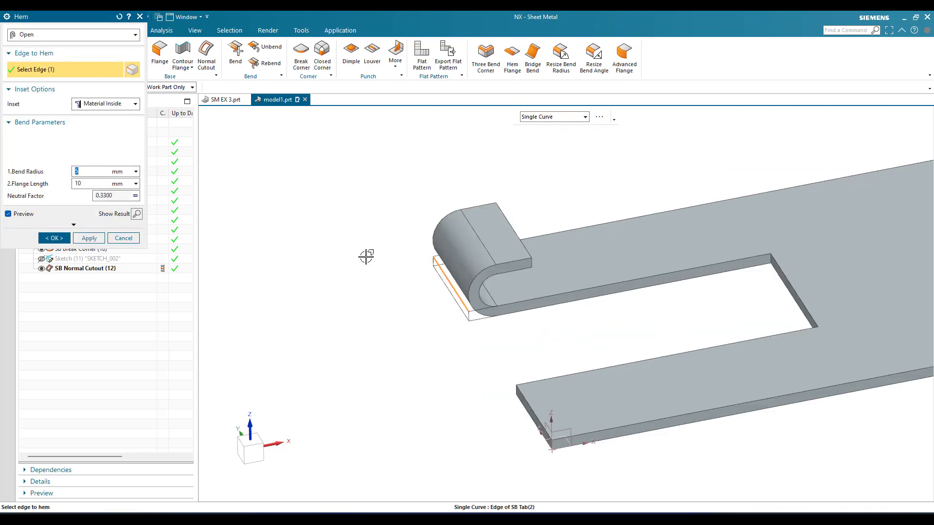
pyautogui.scroll(-3, 477, 348)
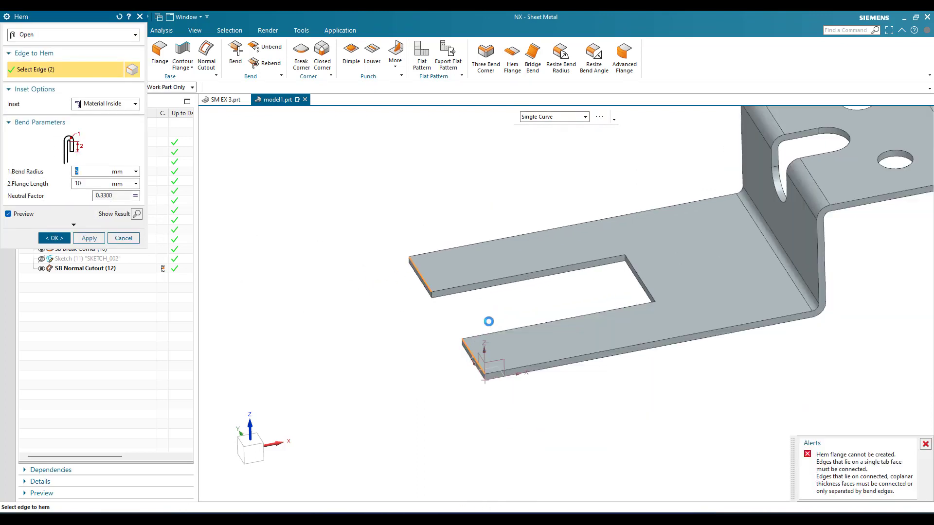
pyautogui.scroll(2, 489, 323)
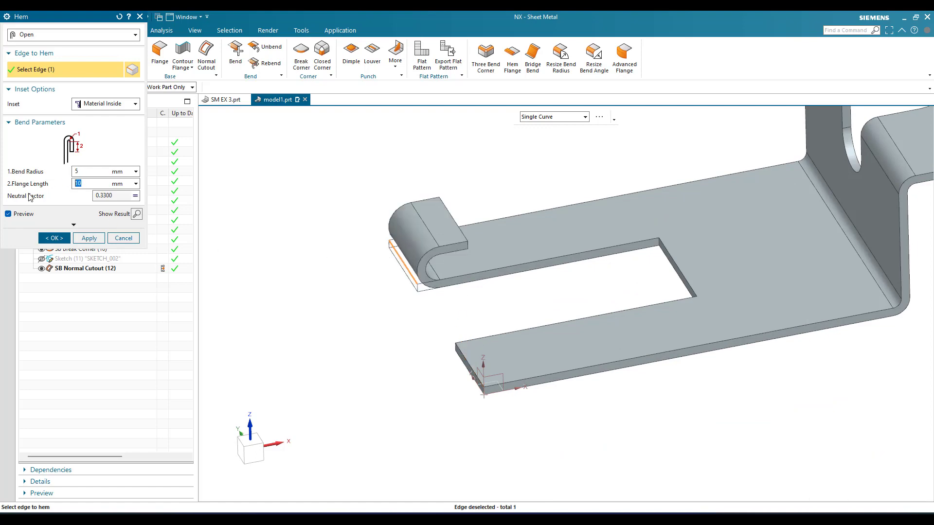
pyautogui.click(54, 238)
# - Add a matching Open hem to the end edge of the prong at the origin, with 5 mm bend radius and 10 mm flange length
pyautogui.scroll(4, 469, 360)
pyautogui.click(512, 53)
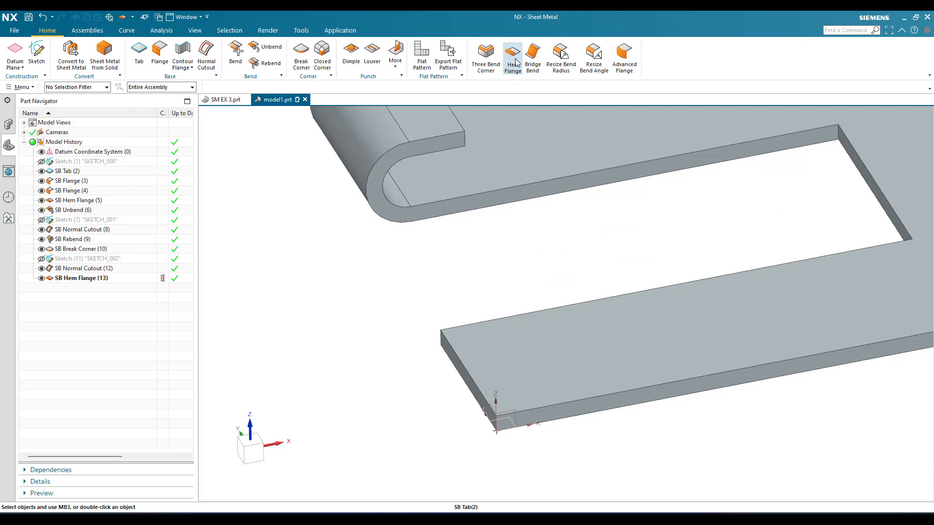
pyautogui.click(468, 369)
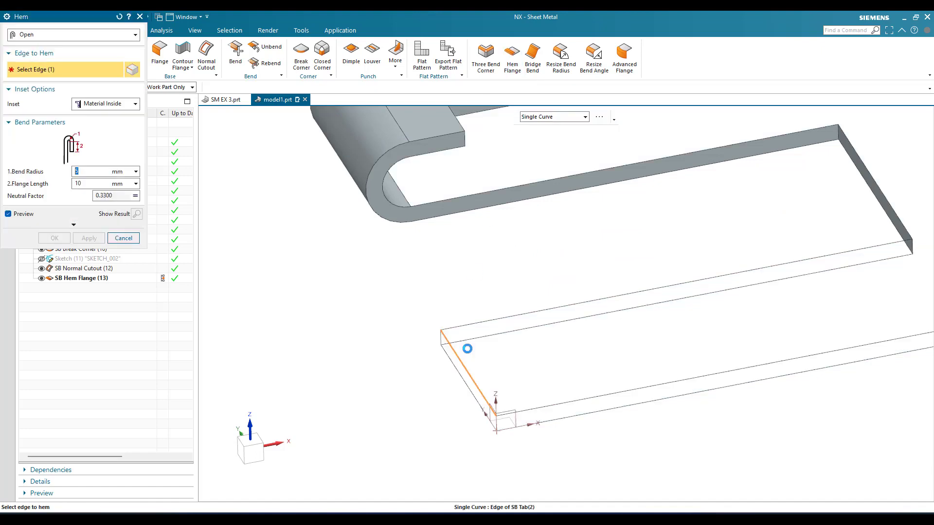
pyautogui.click(54, 238)
pyautogui.scroll(-3, 598, 246)
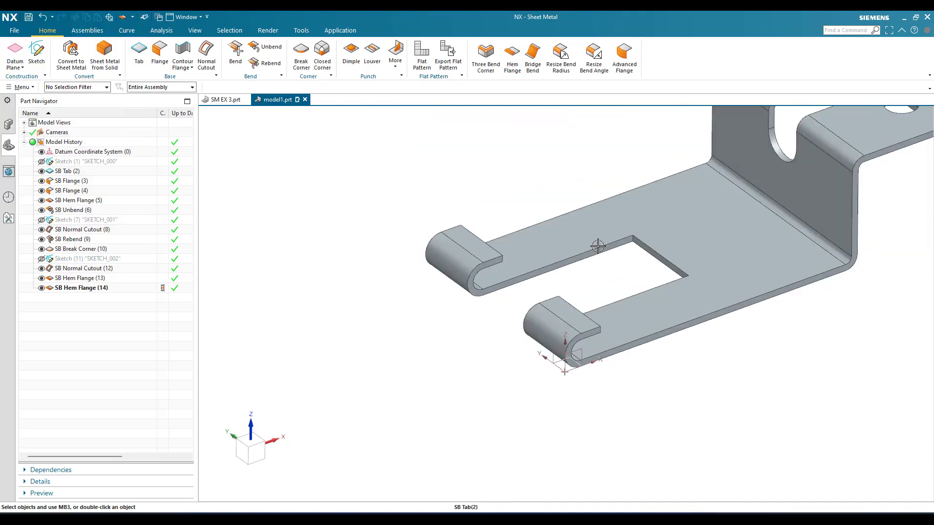
# - Round both inner corners of the rectangular base cutout with a 10 mm Blend using Break Corner
pyautogui.scroll(5, 599, 263)
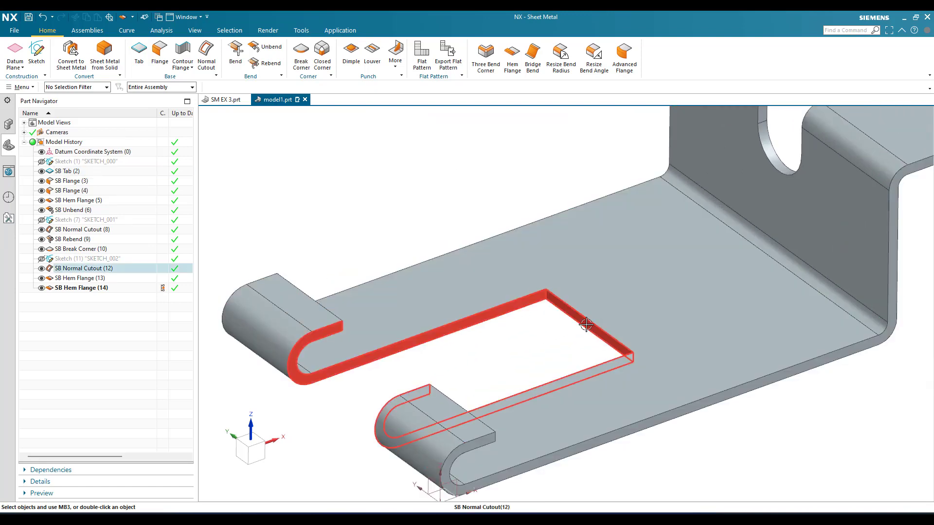
pyautogui.click(301, 53)
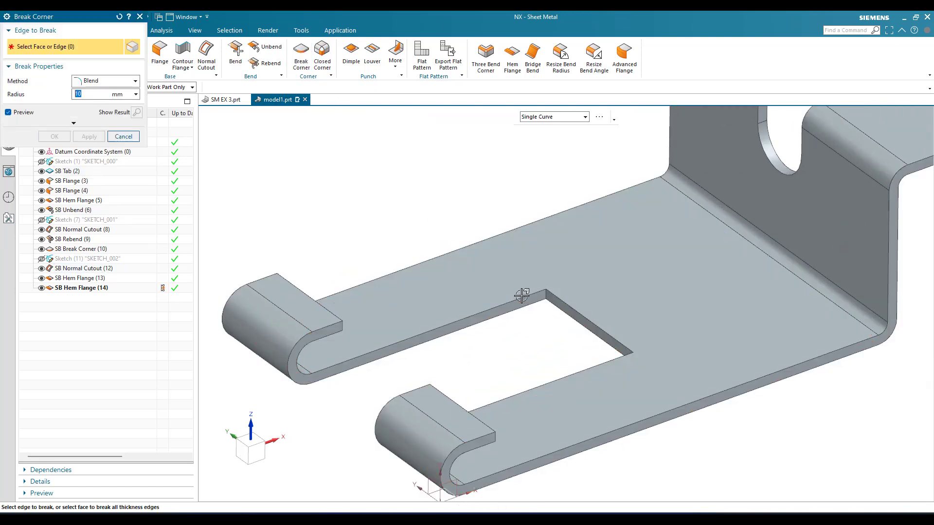
pyautogui.scroll(2, 534, 301)
pyautogui.click(534, 302)
pyautogui.scroll(-5, 611, 278)
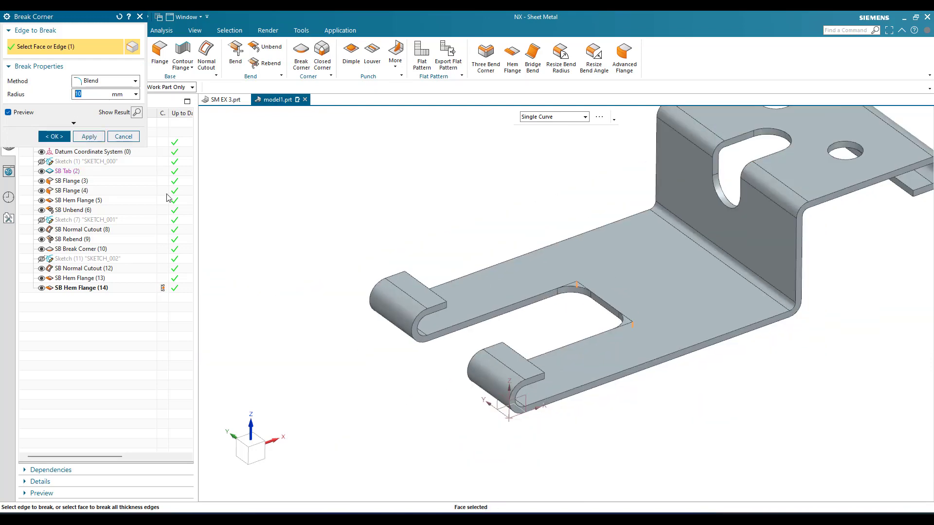
pyautogui.middleClick(569, 319)
# - Start a Dimple on the base's top face and sketch its section as a 25 mm diameter circle between the cutout and the bend
pyautogui.scroll(2, 572, 314)
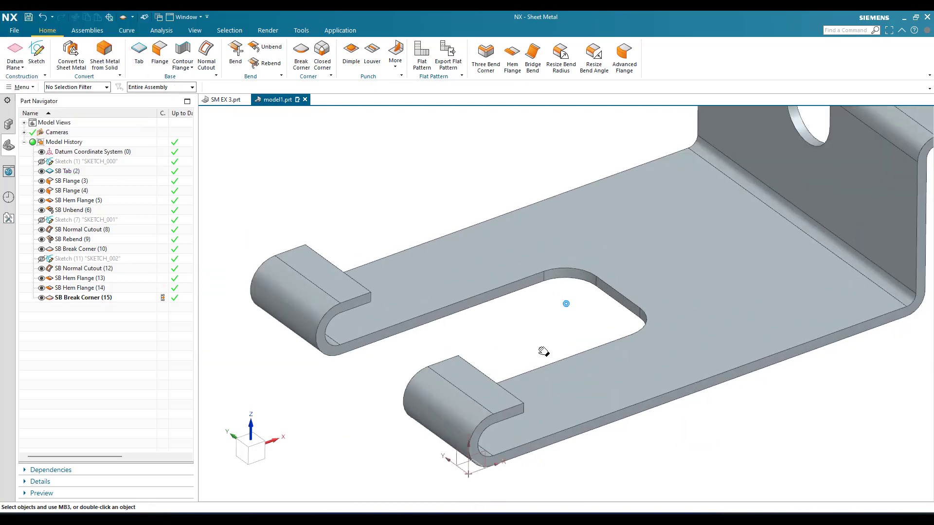
pyautogui.keyDown('shift'); pyautogui.moveTo(543, 351); pyautogui.dragTo(545, 341, button='middle'); pyautogui.keyUp('shift')
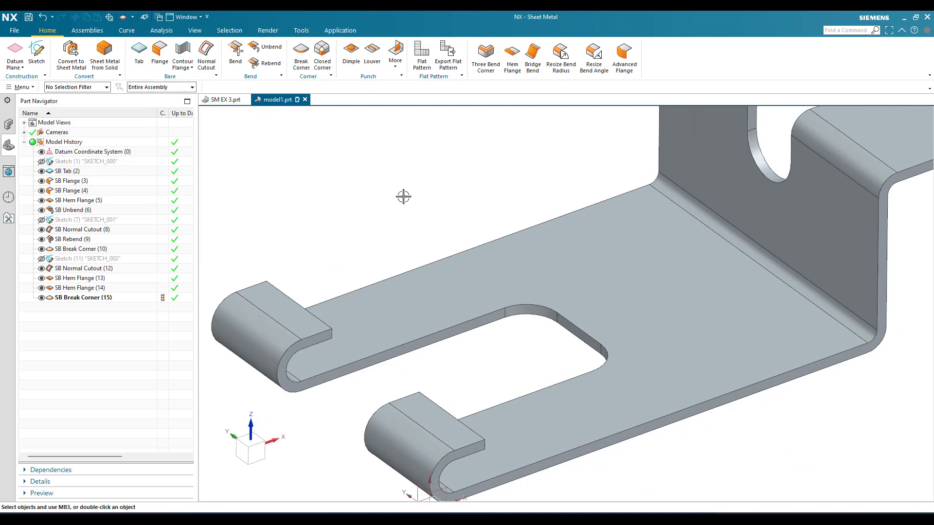
pyautogui.click(353, 67)
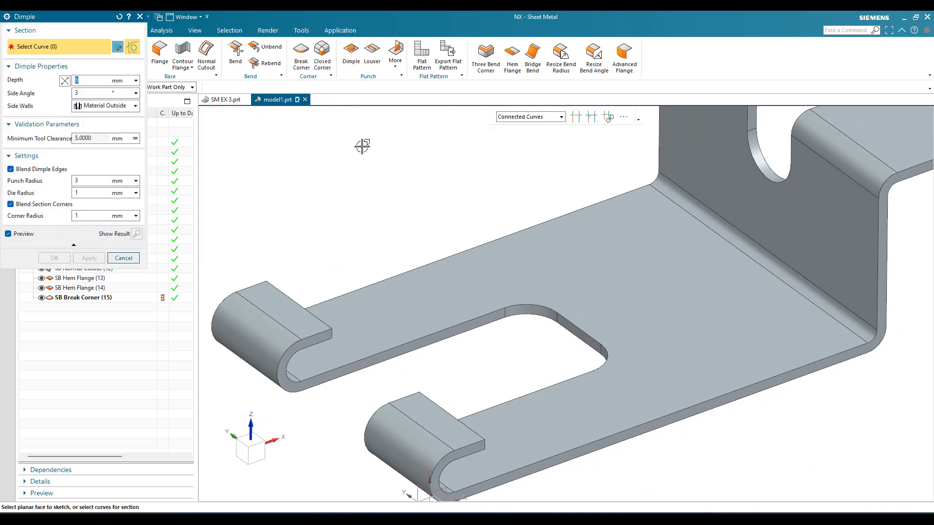
pyautogui.click(587, 301)
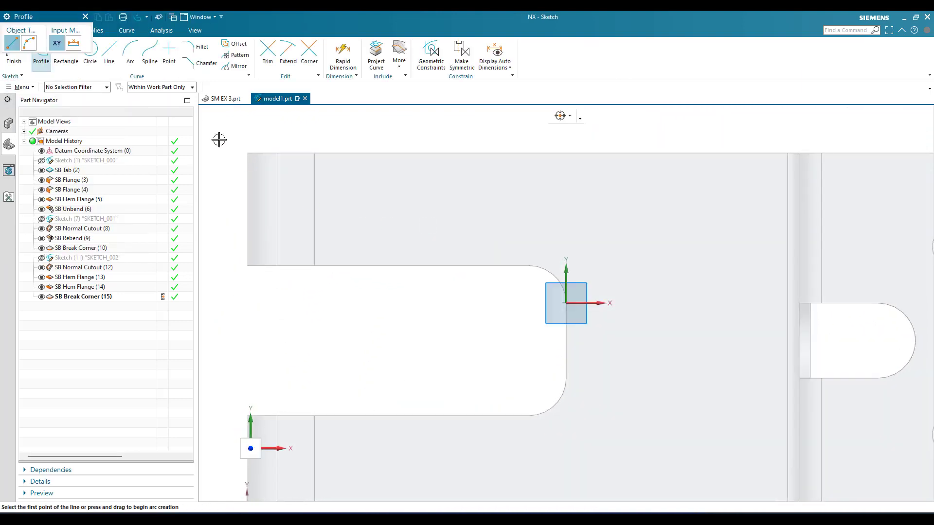
pyautogui.click(90, 54)
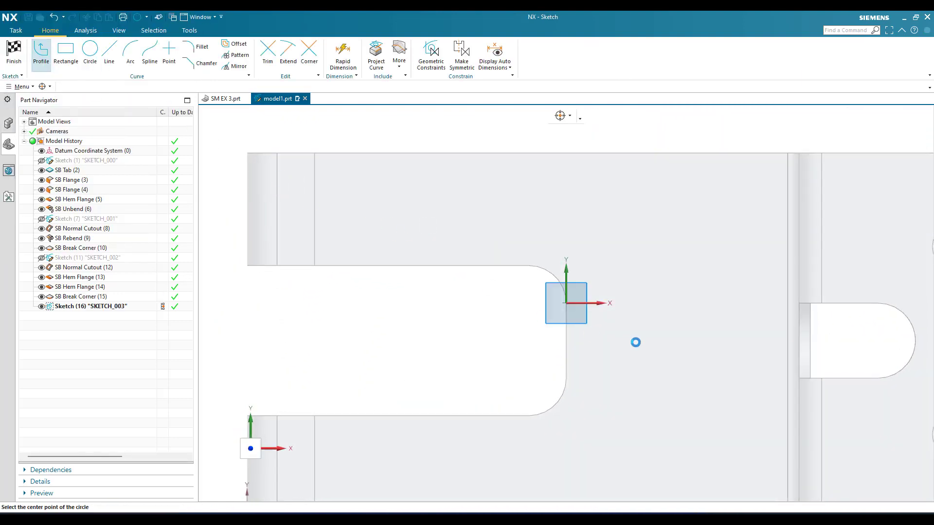
pyautogui.click(668, 334)
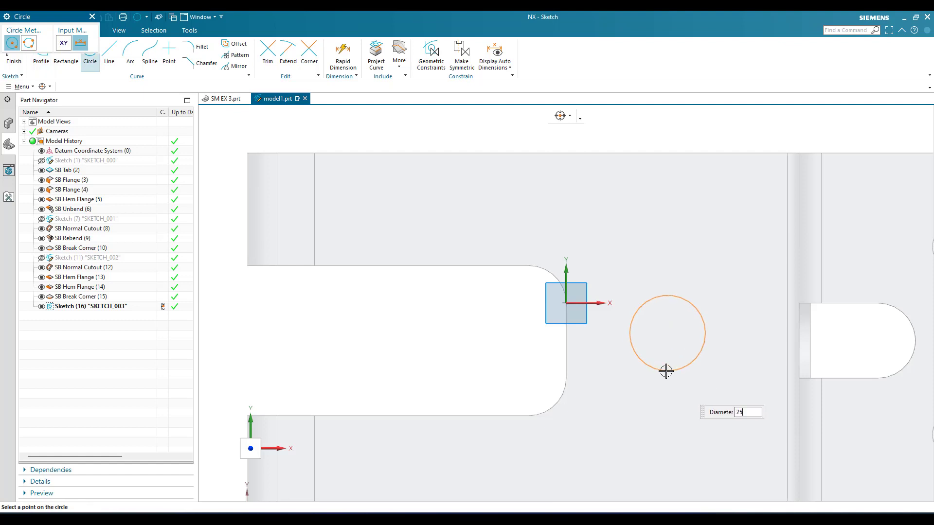
pyautogui.write('25')
pyautogui.press('Return')
pyautogui.press('Escape')
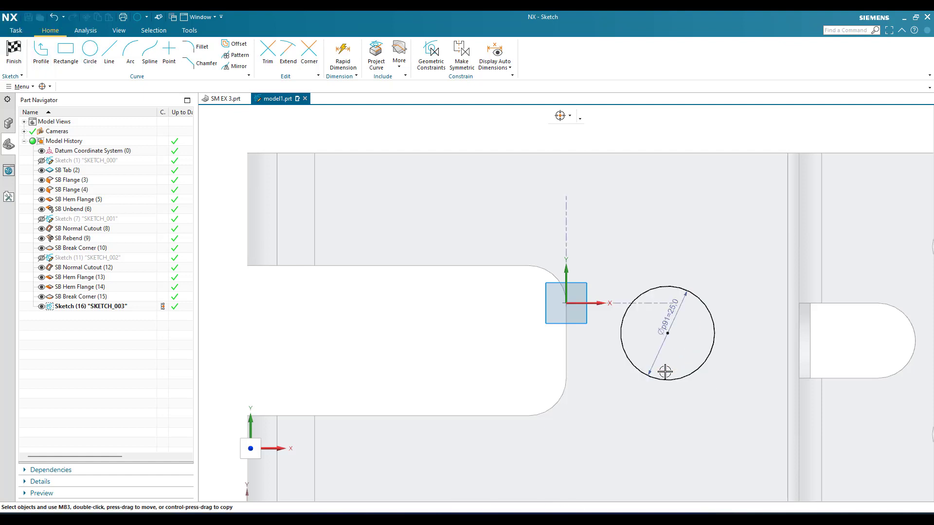
# - Dimension the dimple circle's centre 30 mm from the inner end edge of the base cutout
pyautogui.press('d')
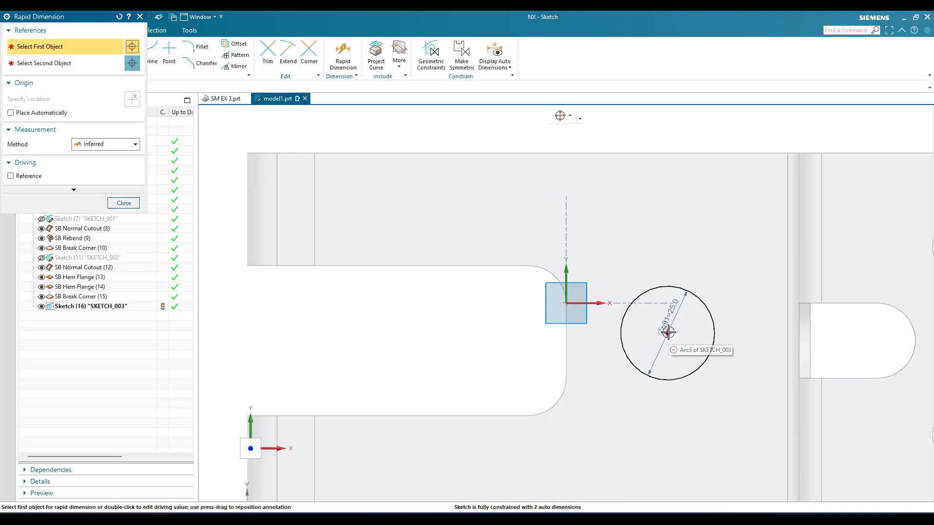
pyautogui.click(626, 335)
pyautogui.click(565, 347)
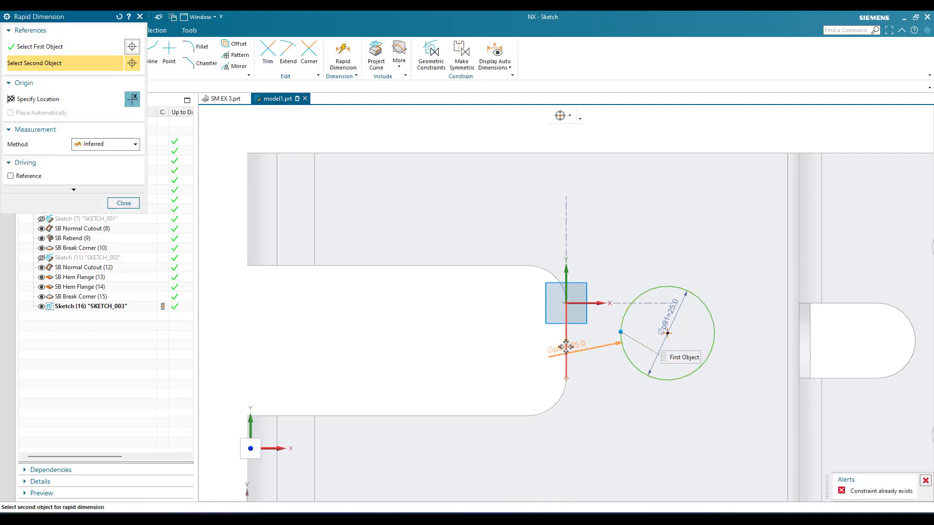
pyautogui.click(628, 312)
pyautogui.click(626, 297)
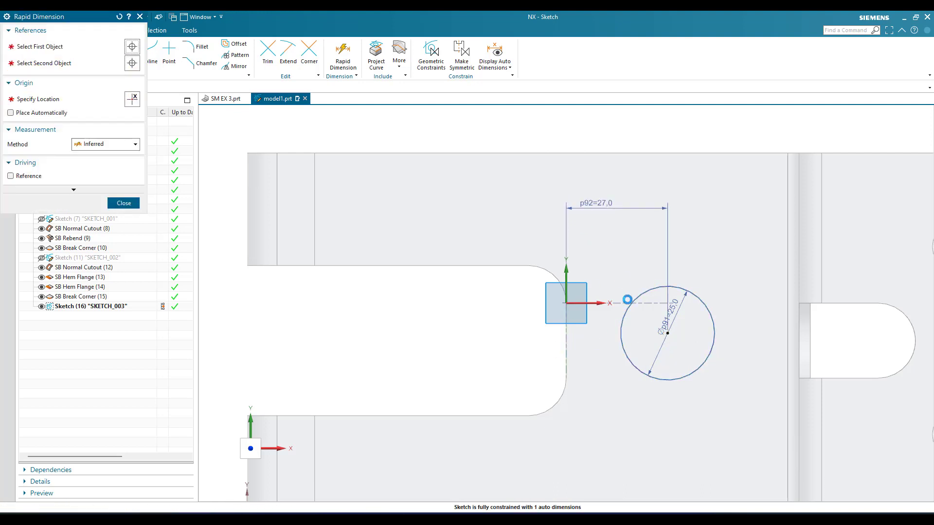
pyautogui.write('30')
pyautogui.press('Return')
pyautogui.press('Escape')
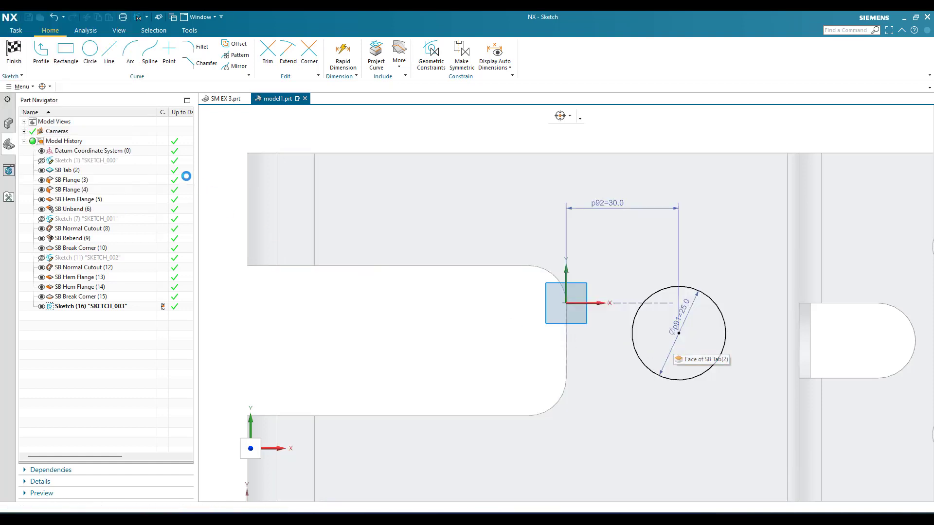
# - Align the dimple circle's centre horizontally with the midpoint of the base cutout's inner end edge and finish the sketch
pyautogui.press('c')
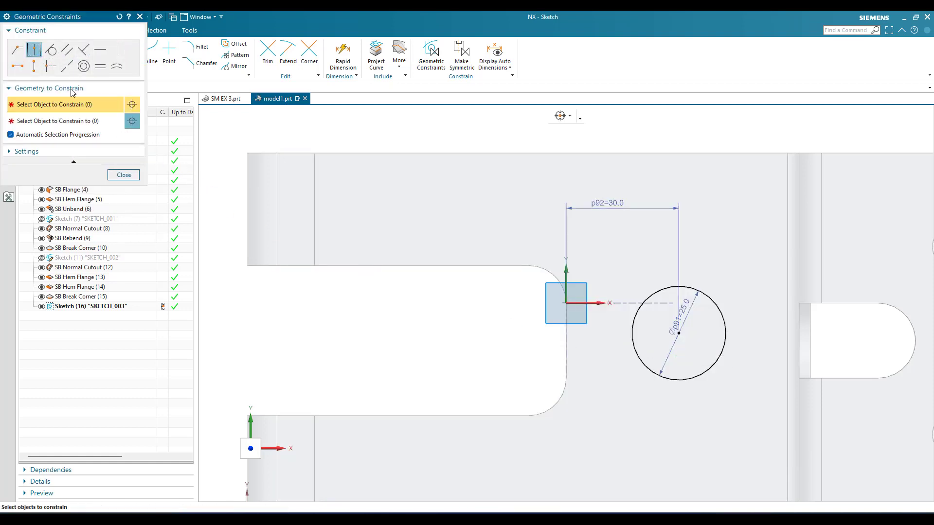
pyautogui.click(16, 67)
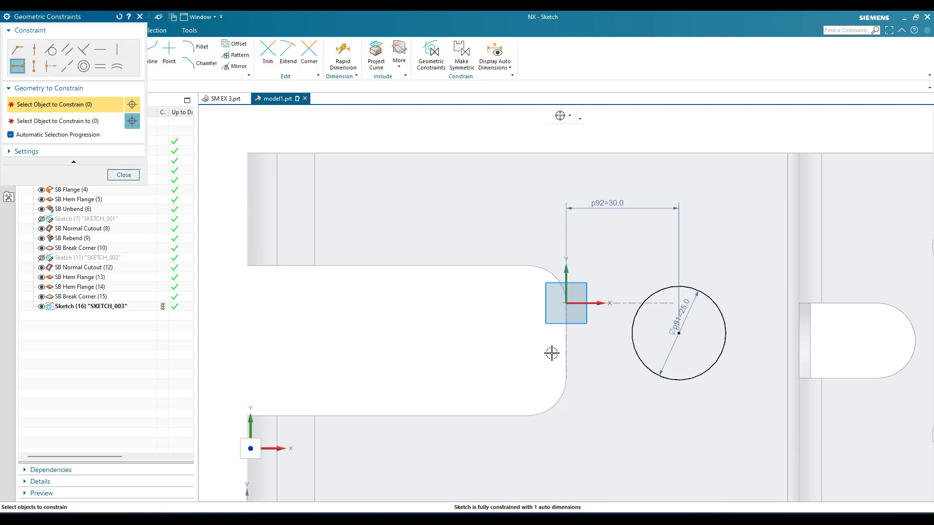
pyautogui.click(678, 334)
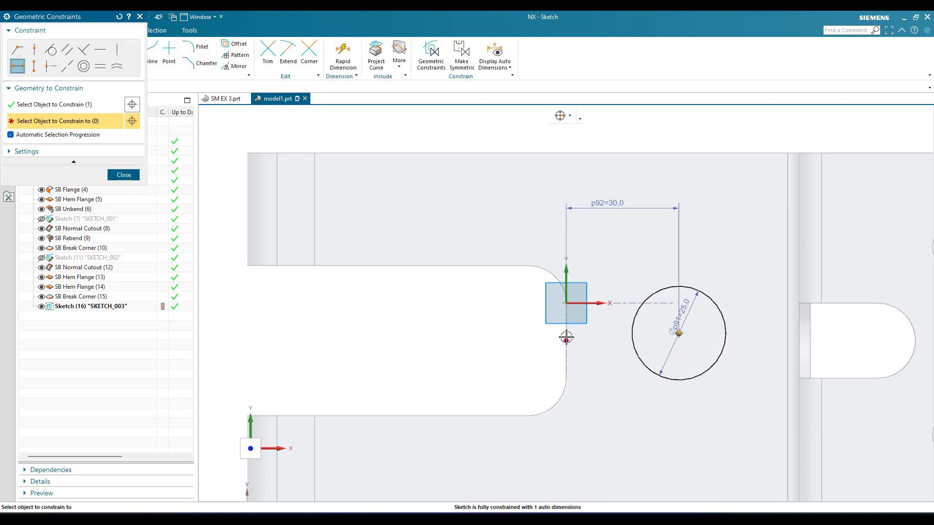
pyautogui.click(567, 338)
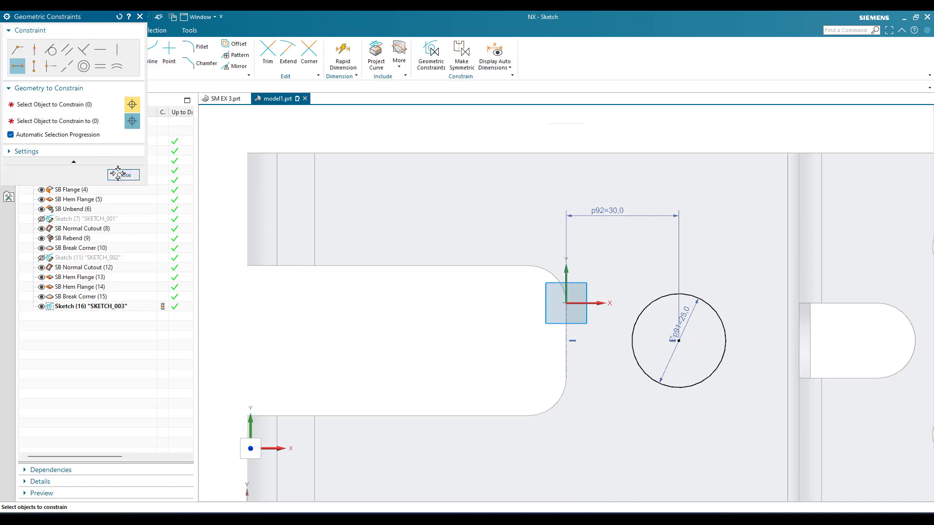
pyautogui.click(123, 174)
pyautogui.click(13, 50)
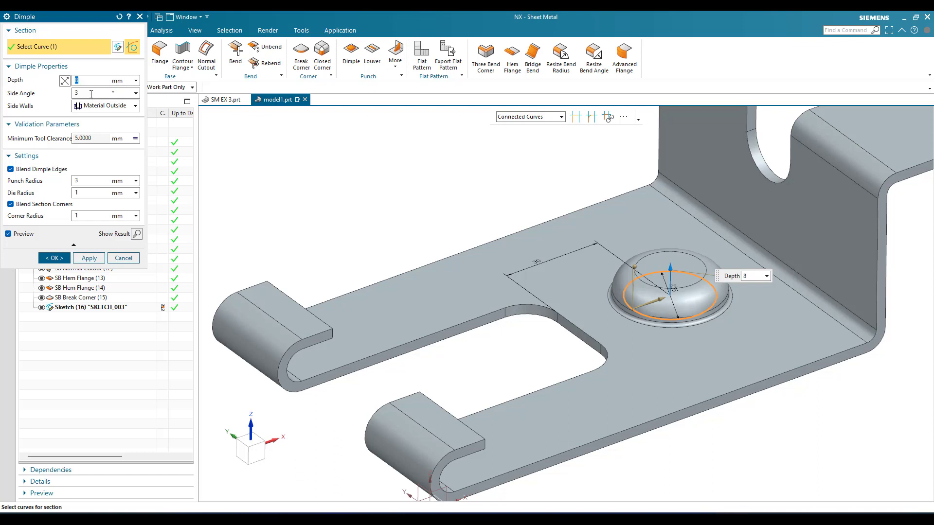
# - Reverse the dimple to point downward and create it with 8 mm depth, 3° side angle, 3 mm punch radius and 1 mm die radius
pyautogui.click(91, 94)
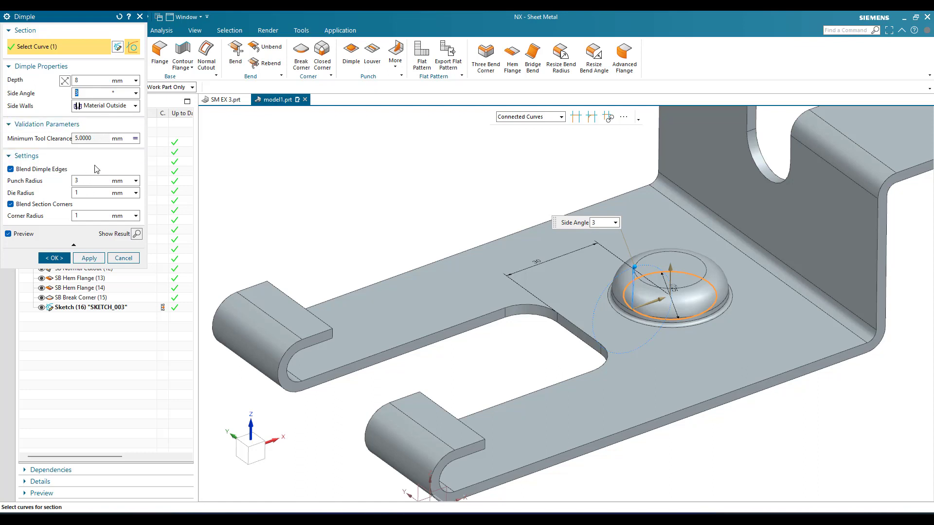
pyautogui.click(65, 81)
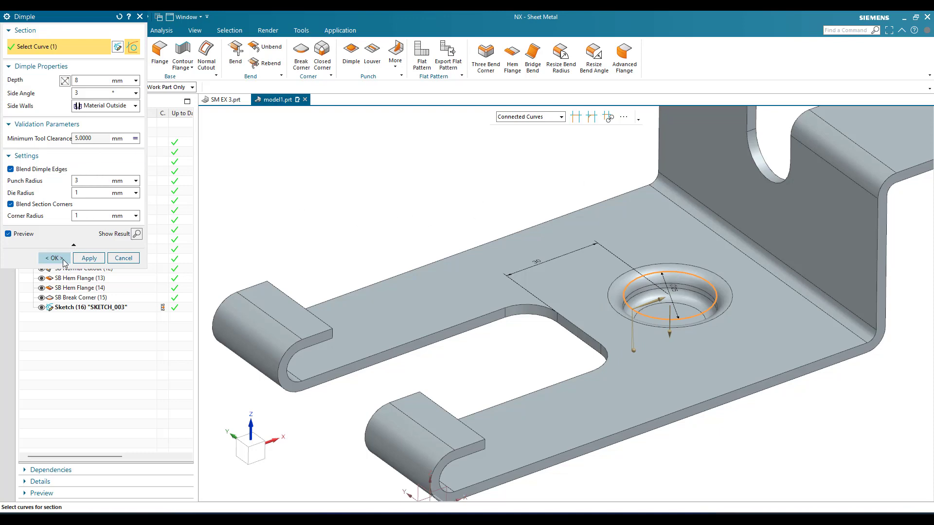
pyautogui.click(55, 258)
pyautogui.press('Home')
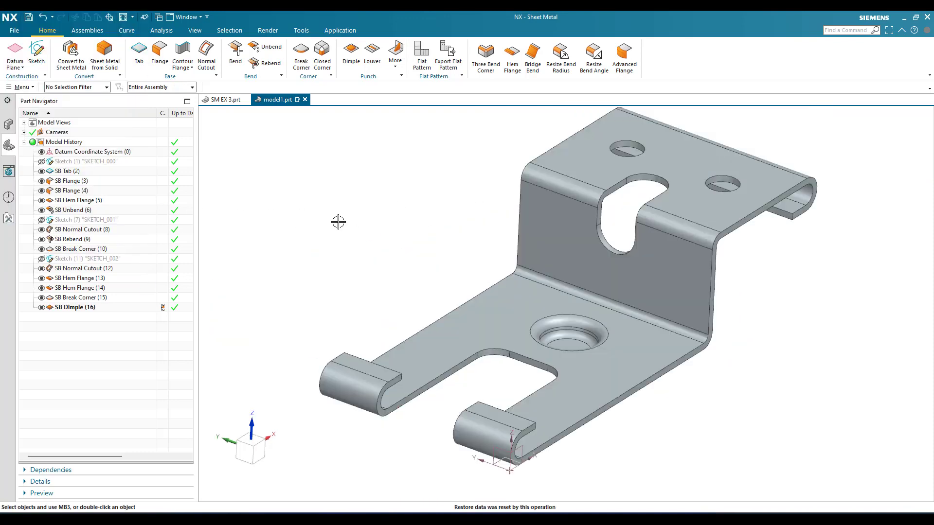